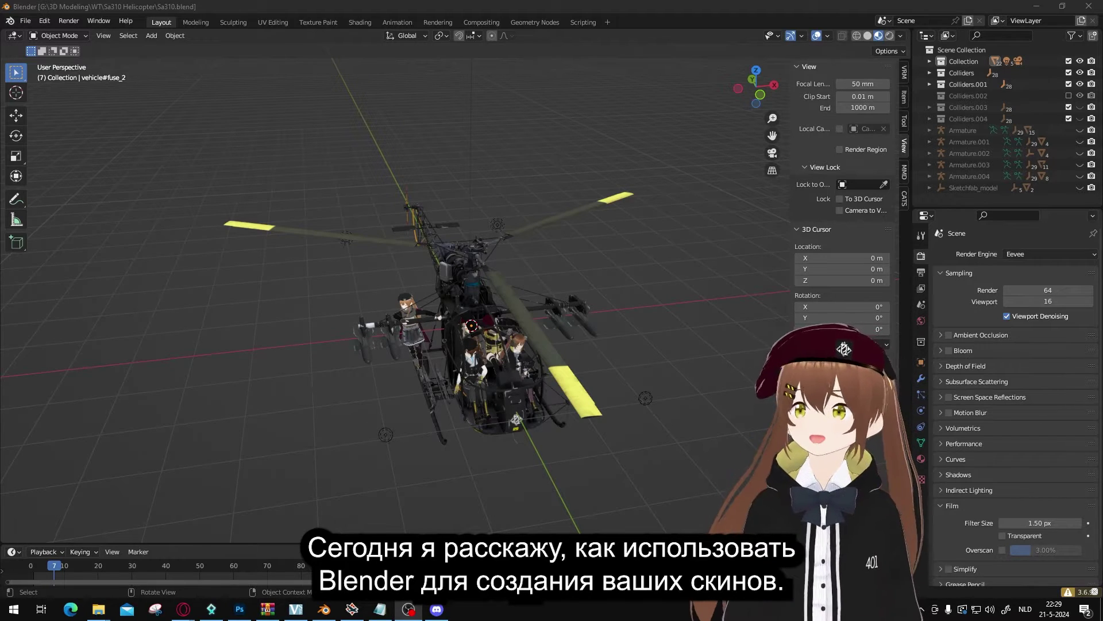
pyautogui.moveTo(381, 285); pyautogui.dragTo(510, 262, button='middle')
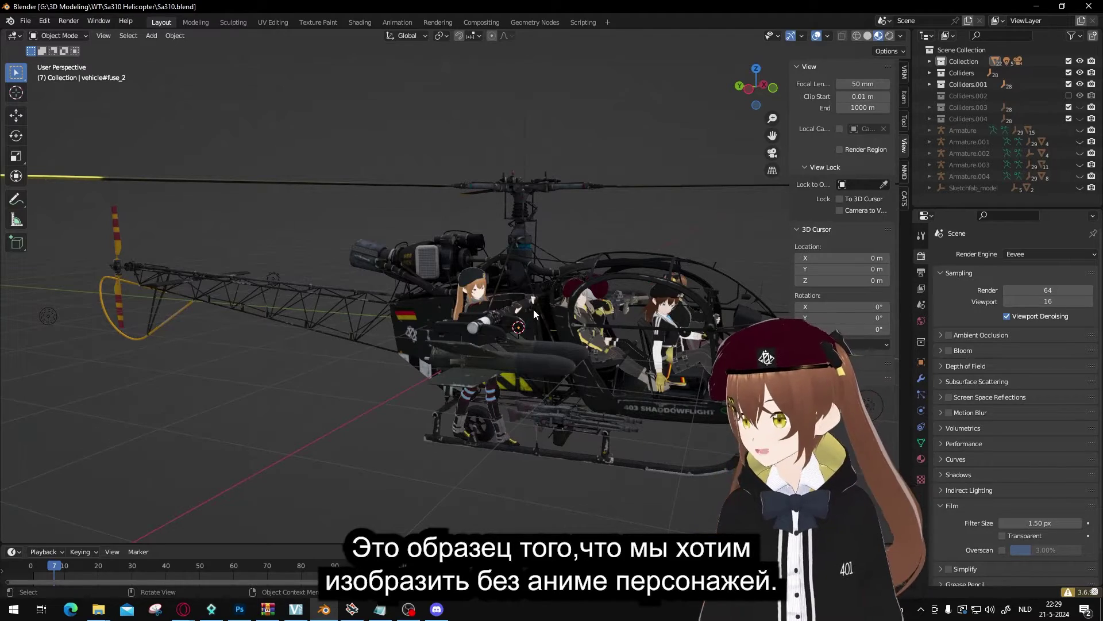
pyautogui.moveTo(533, 309); pyautogui.dragTo(609, 313, button='middle')
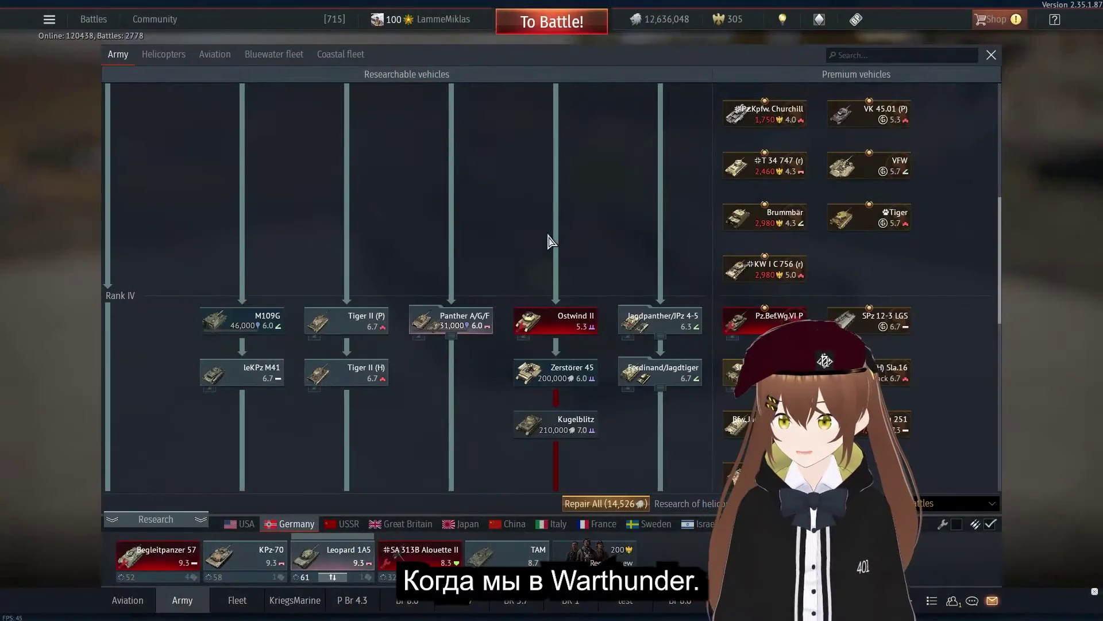
# In War Thunder, open the customization of the Panther A from the German army tree and create its user skin sample files.
pyautogui.scroll(5, 548, 241)
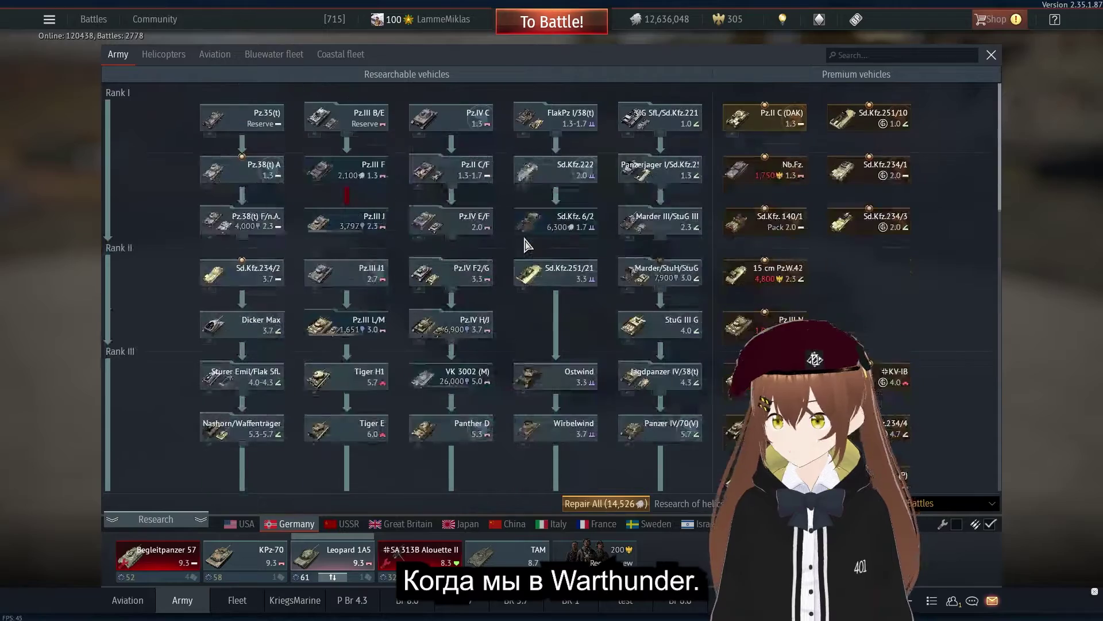
pyautogui.scroll(-5, 423, 312)
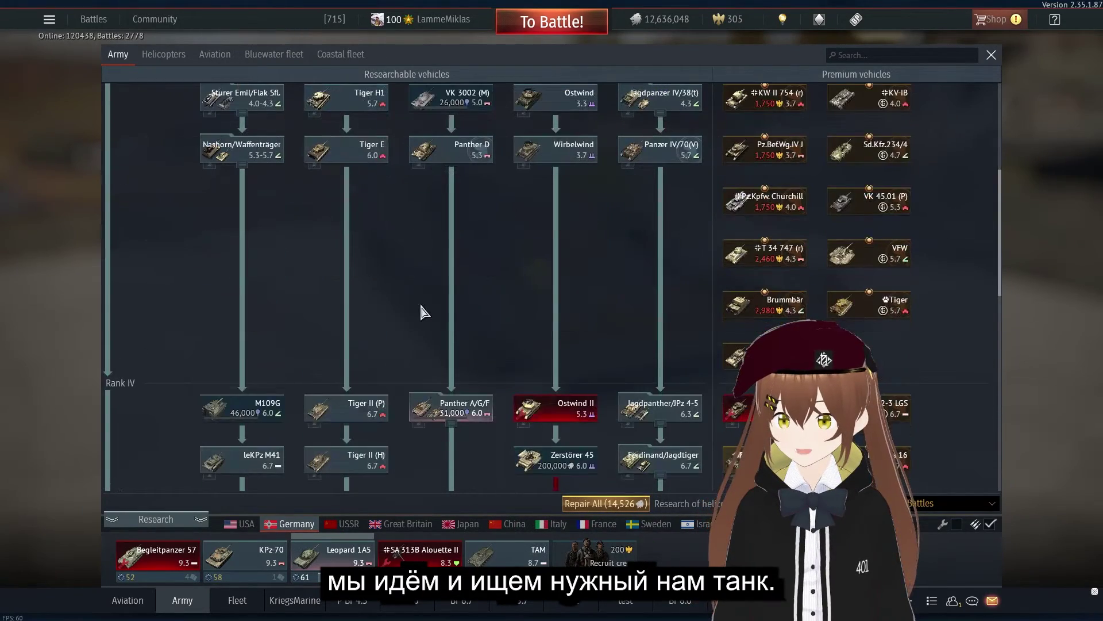
pyautogui.click(451, 406)
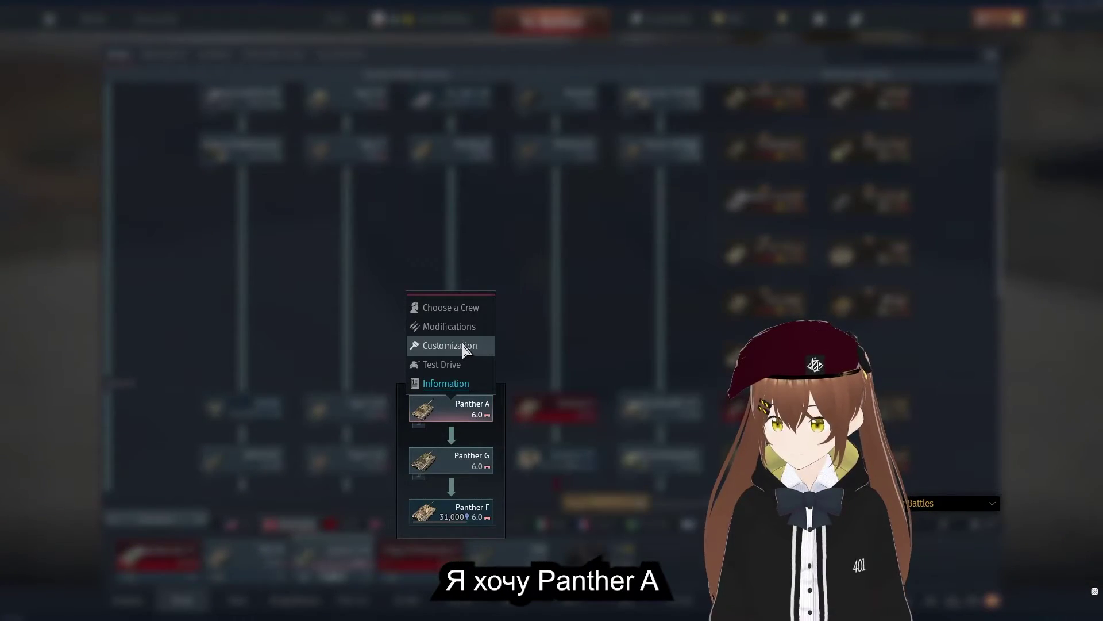
pyautogui.click(461, 327)
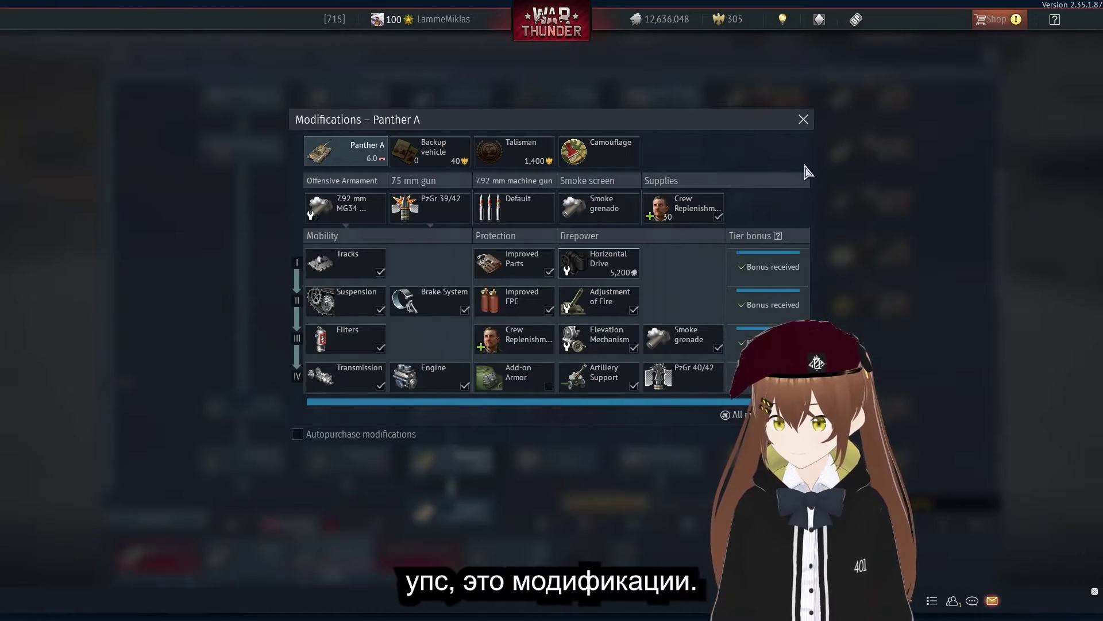
pyautogui.click(802, 118)
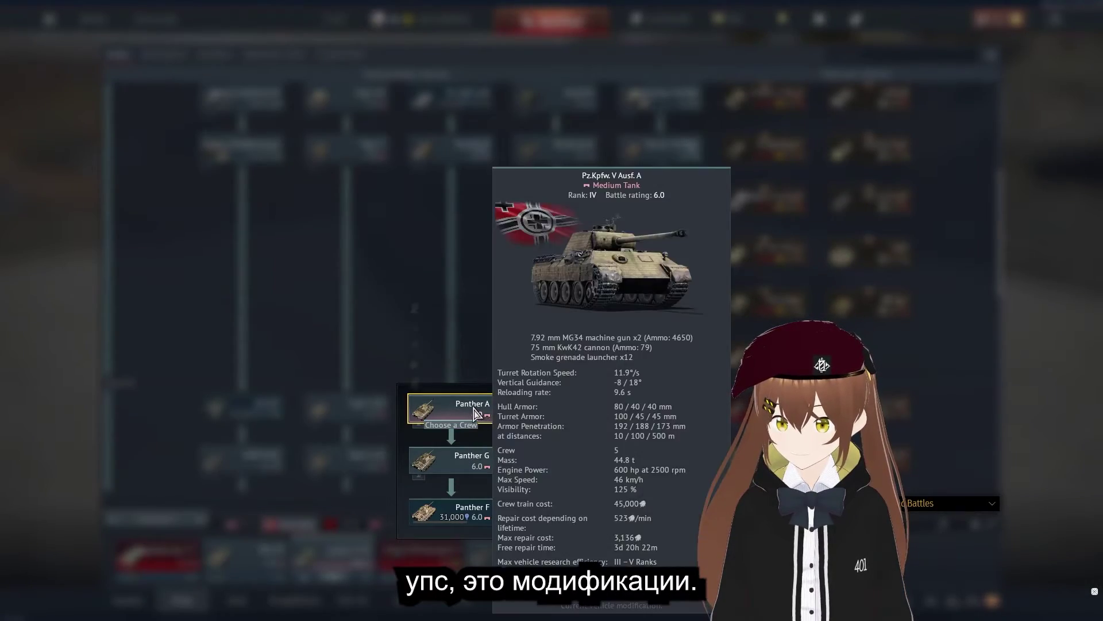
pyautogui.click(454, 406)
pyautogui.click(458, 344)
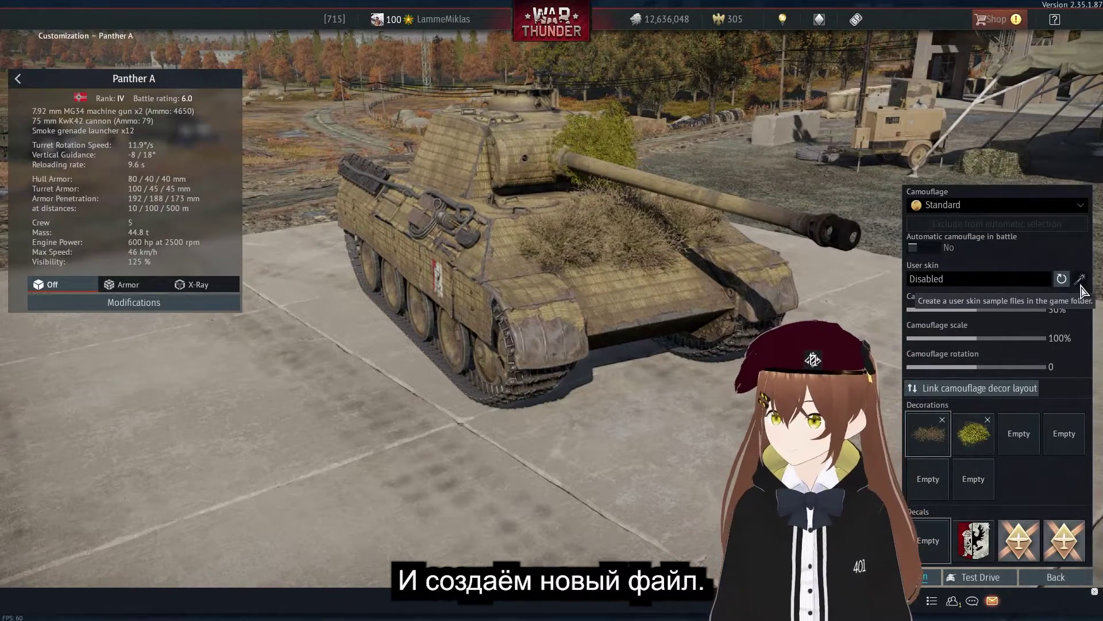
pyautogui.click(1081, 290)
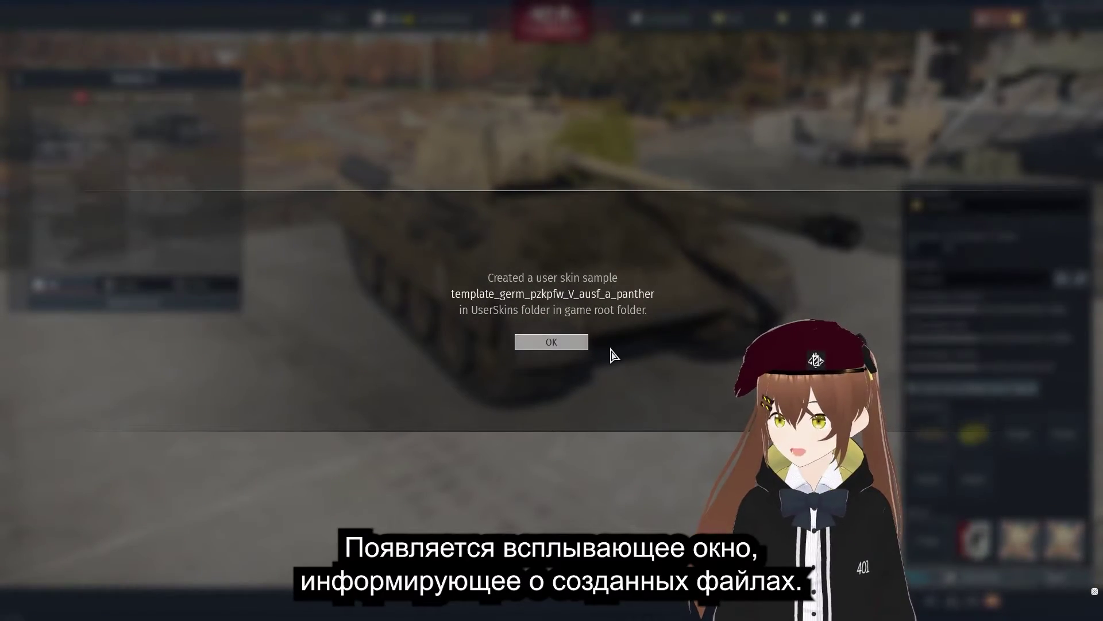
pyautogui.click(565, 347)
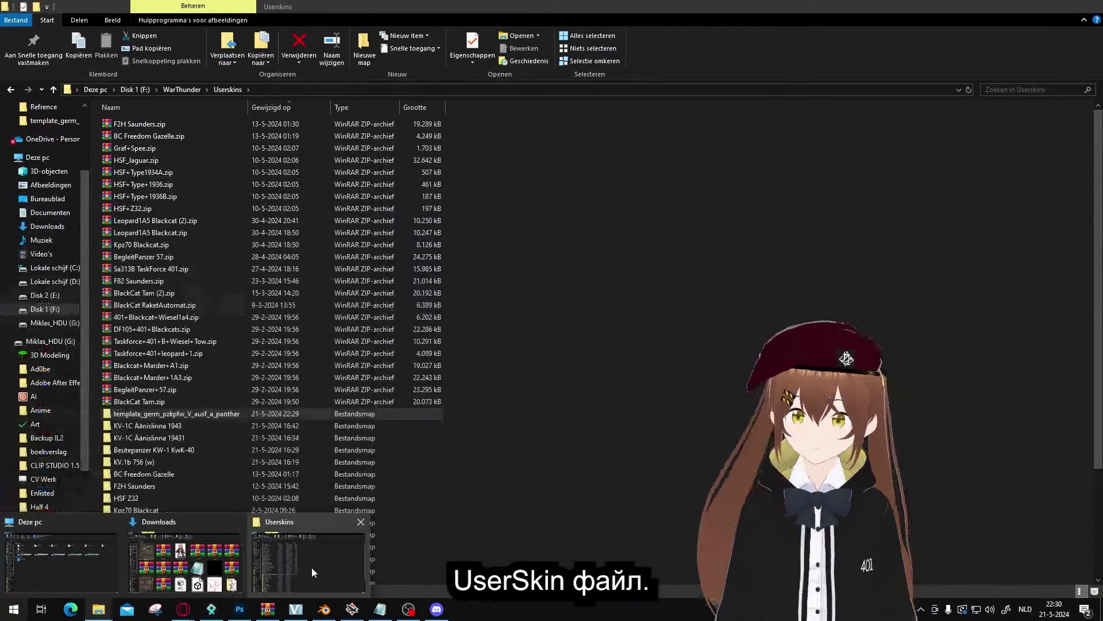
# In File Explorer, open the template_germ_pzkpfw_V_ausf_a_panther folder and inspect its .blk file, highlighting a_panther in the body texture's target name.
pyautogui.doubleClick(189, 413)
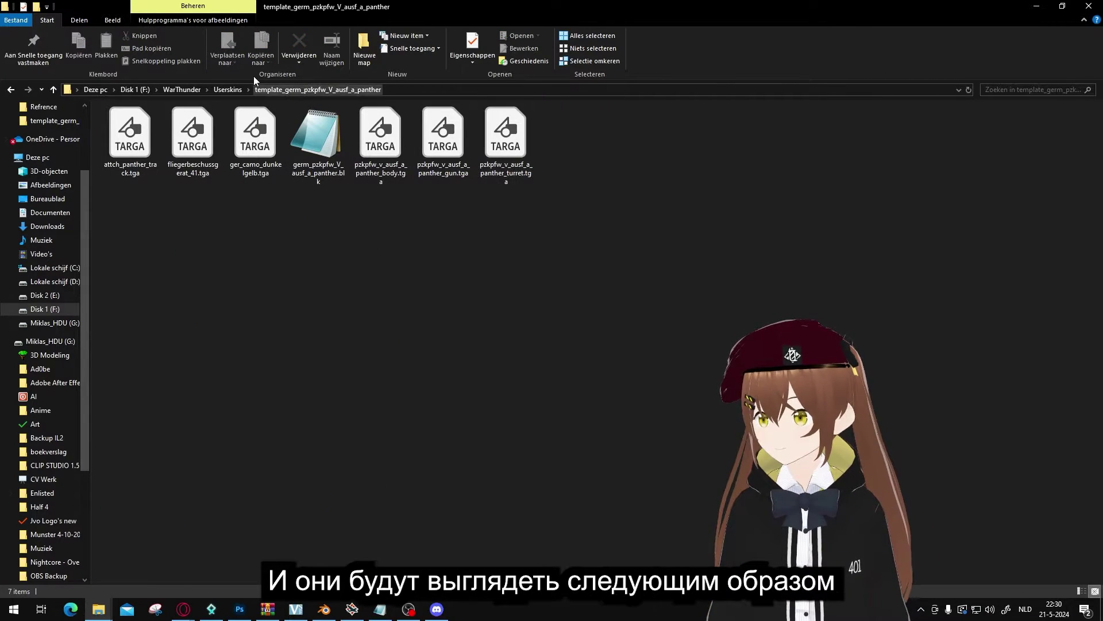
pyautogui.moveTo(274, 250); pyautogui.dragTo(106, 126)
pyautogui.moveTo(657, 237); pyautogui.dragTo(435, 135)
pyautogui.doubleClick(336, 145)
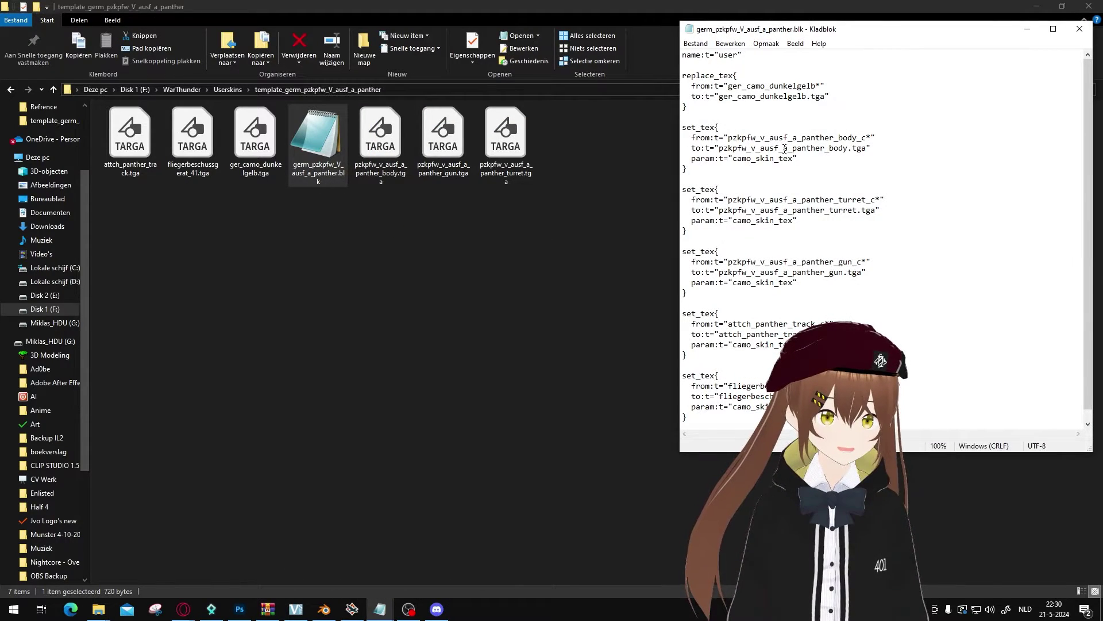
pyautogui.moveTo(783, 149); pyautogui.dragTo(826, 149)
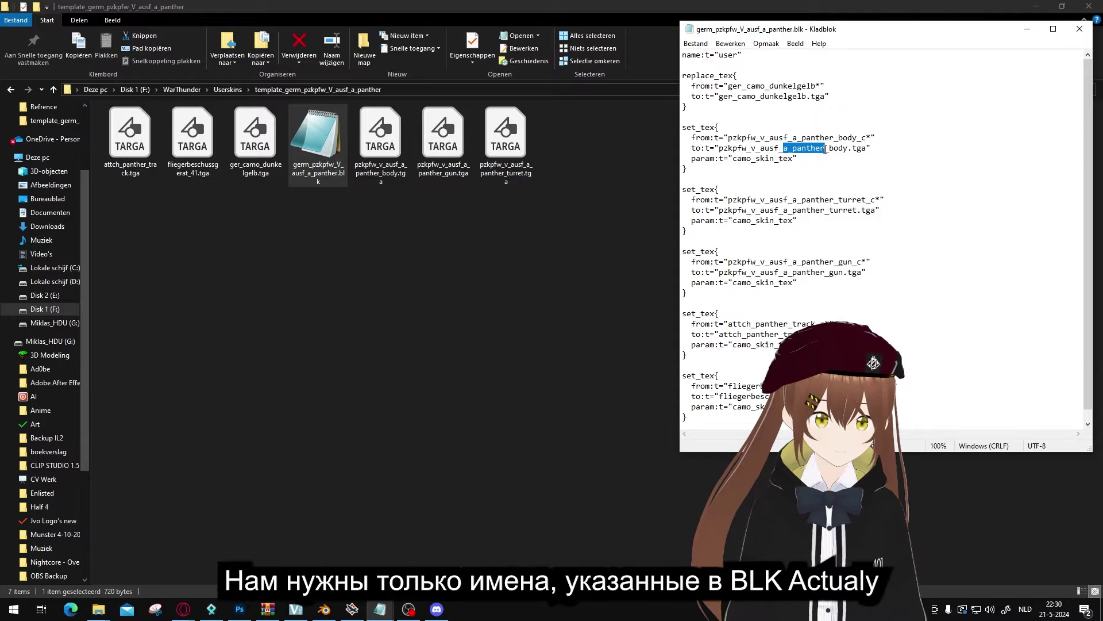
# Delete all the TGA texture files from the template folder, keeping only germ_pzkpfw_V_ausf_a_panther.blk.
pyautogui.moveTo(571, 217); pyautogui.dragTo(377, 138)
pyautogui.press('Delete')
pyautogui.moveTo(273, 183); pyautogui.dragTo(144, 138)
pyautogui.press('Delete')
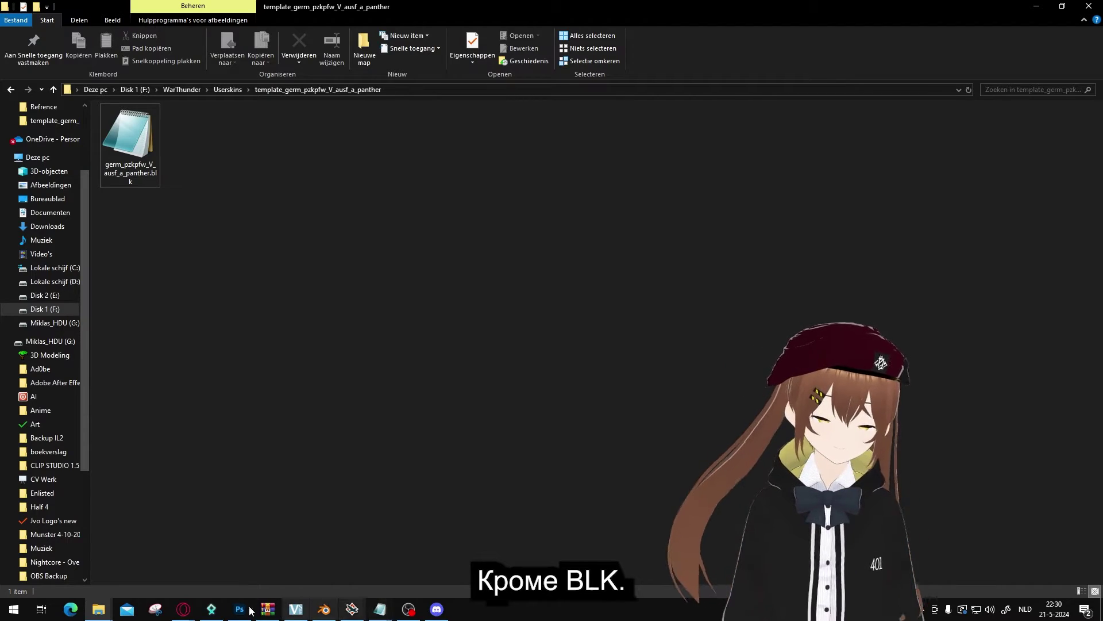
# Switch to Asset Viewer and look through the body and gun textures listed under the a_panther filter.
pyautogui.click(211, 609)
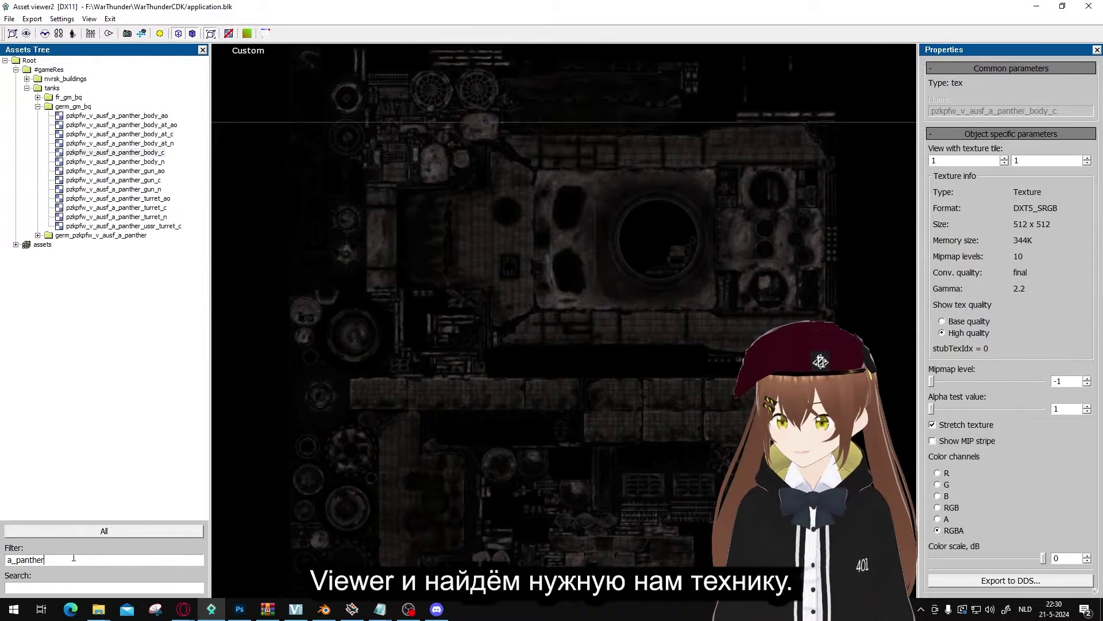
pyautogui.press('End')
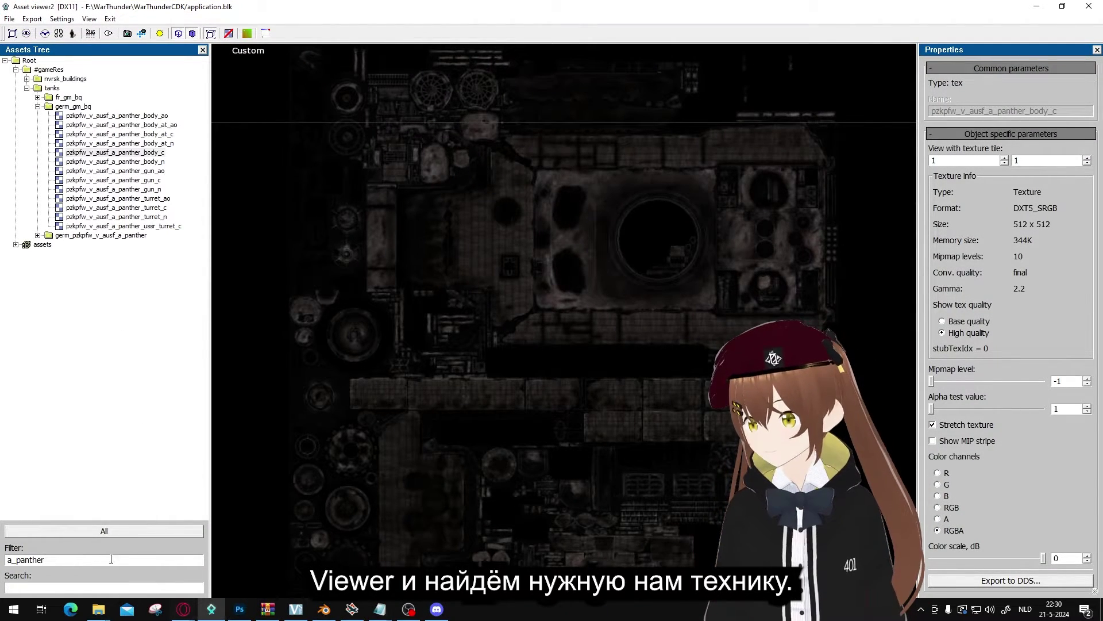
pyautogui.click(158, 134)
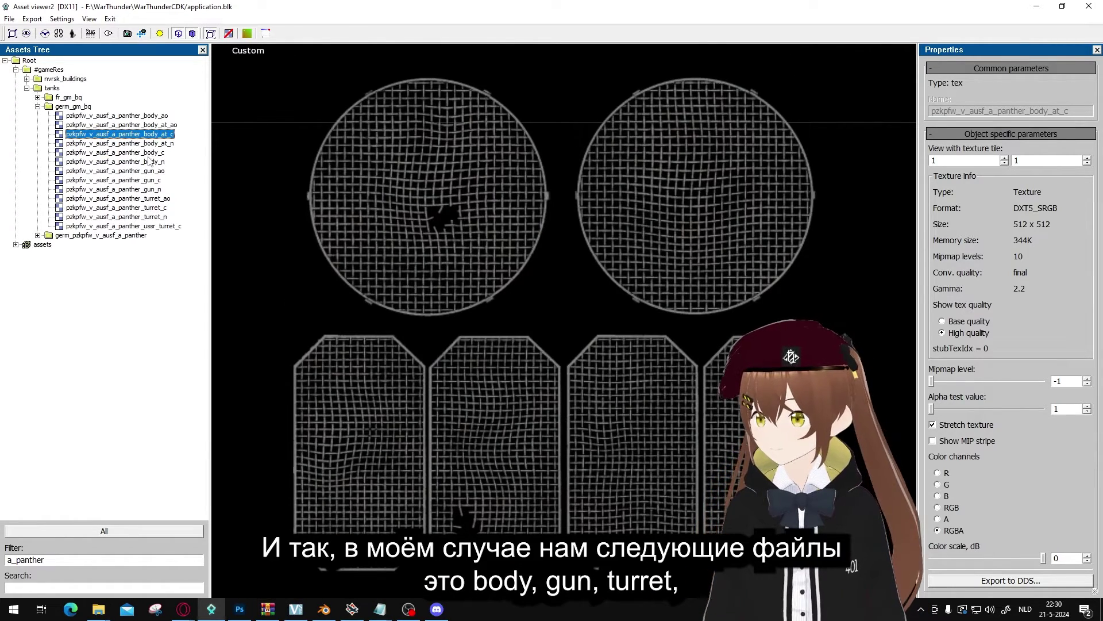
pyautogui.click(132, 154)
pyautogui.click(148, 190)
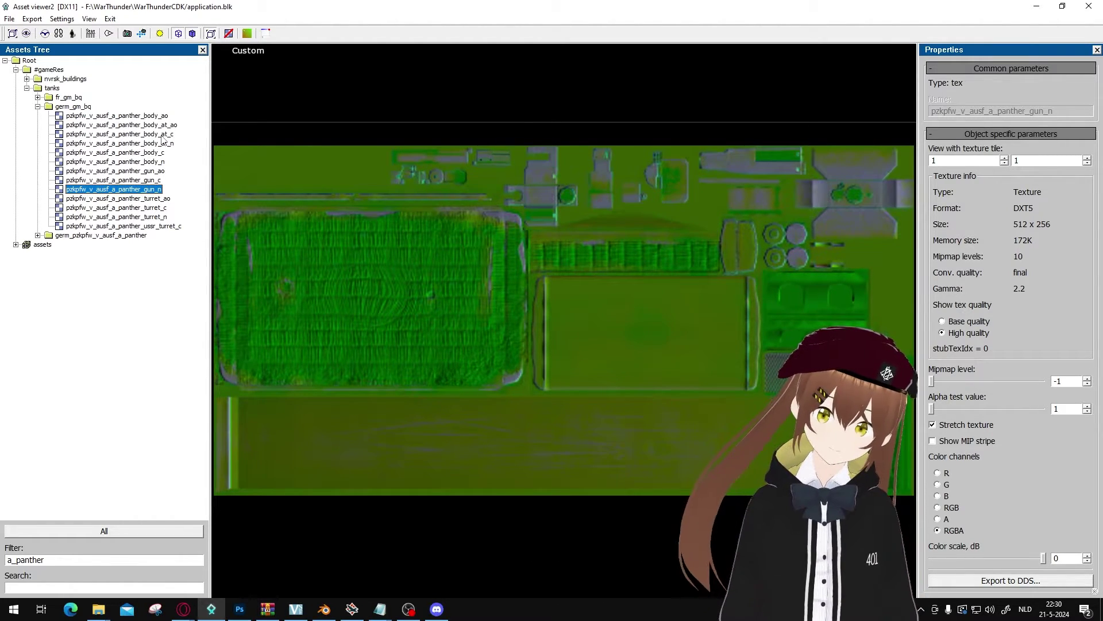
# Export the pzkpfw_v_ausf_a_panther_body_c texture as DDS into the Userskins folder template_germ_pzkpfw_V_ausf_a_panther.
pyautogui.click(149, 153)
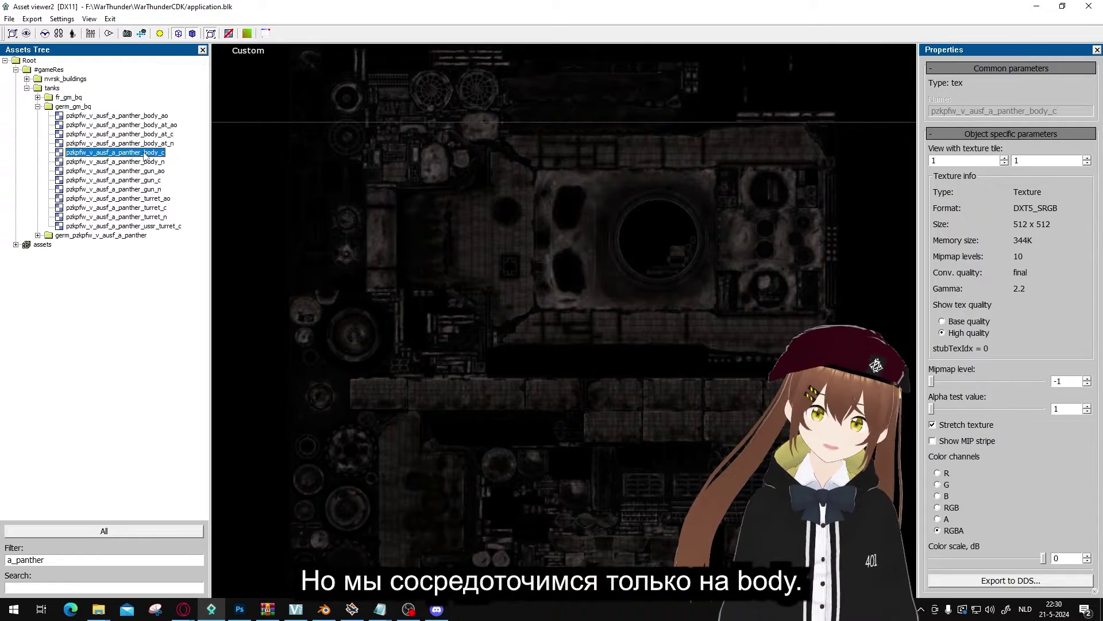
pyautogui.click(1010, 580)
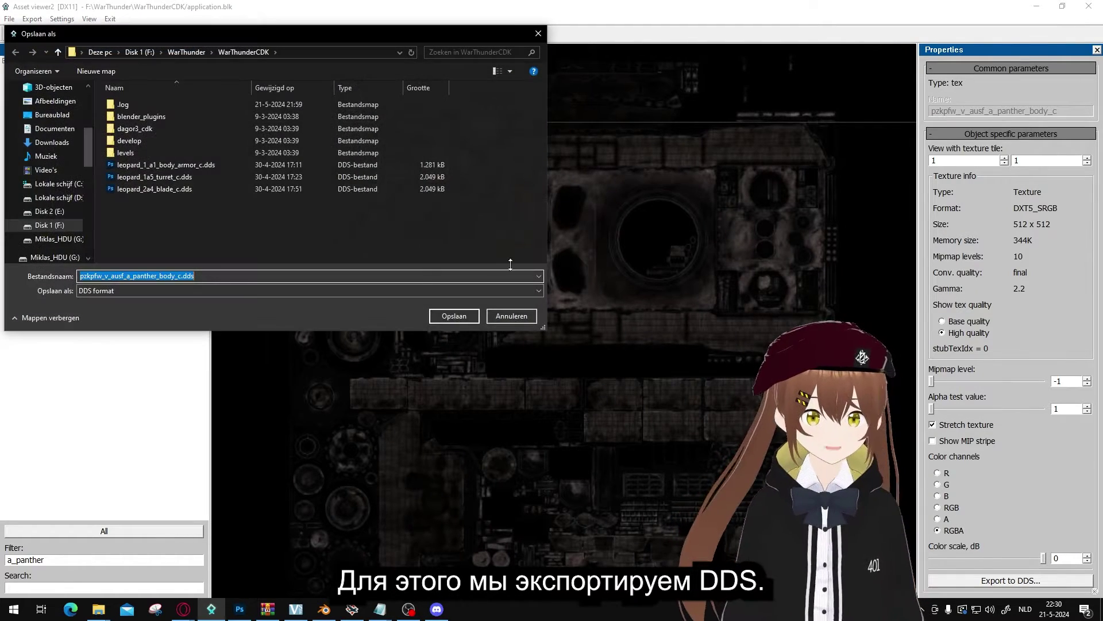
pyautogui.moveTo(108, 617)
pyautogui.click(277, 532)
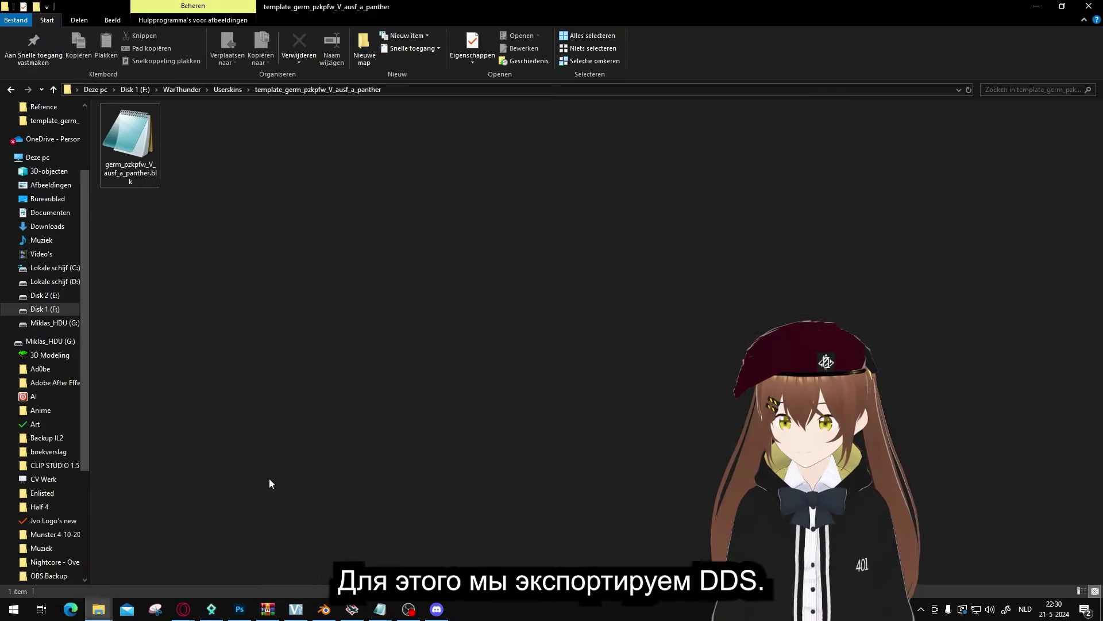
pyautogui.click(423, 89)
pyautogui.hotkey('ctrl', 'c')
pyautogui.hotkey('alt', 'Tab')
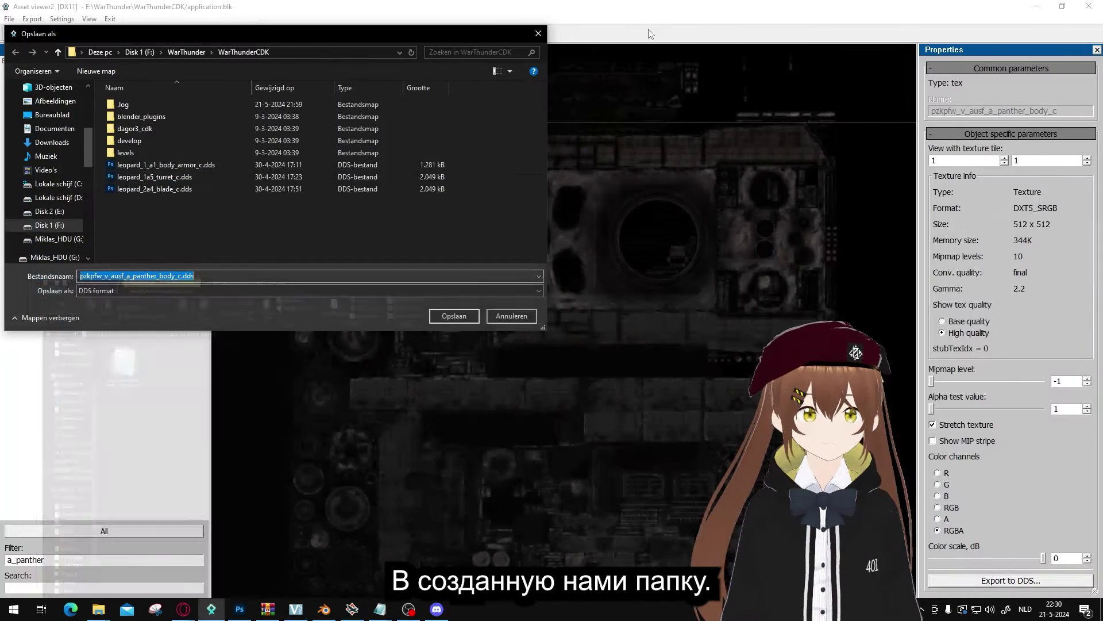
pyautogui.click(355, 52)
pyautogui.hotkey('ctrl', 'v')
pyautogui.press('Return')
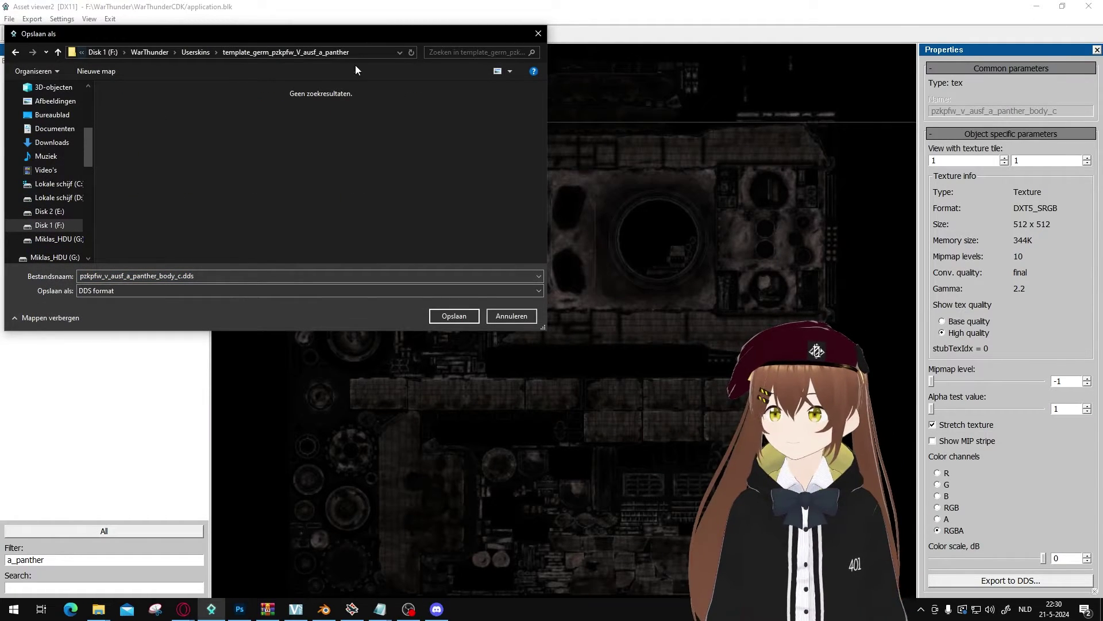
pyautogui.click(459, 316)
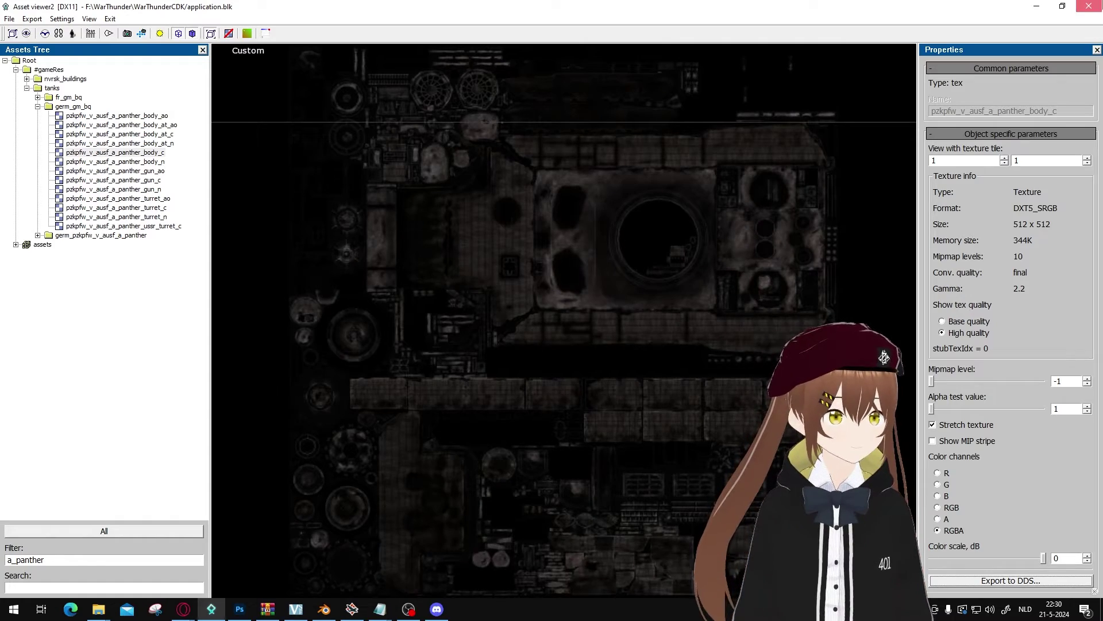
# Close Asset Viewer and open the exported pzkpfw_v_ausf_a_panther_body_c.dds from File Explorer in Photoshop.
pyautogui.click(1089, 6)
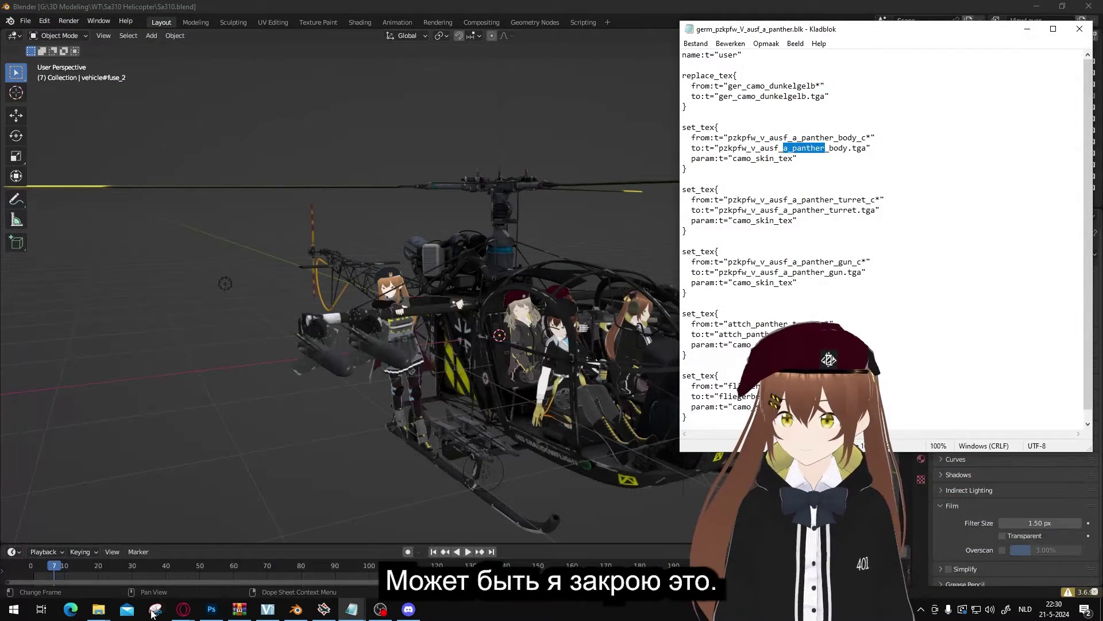
pyautogui.moveTo(98, 609)
pyautogui.click(302, 567)
pyautogui.moveTo(192, 153); pyautogui.dragTo(552, 43)
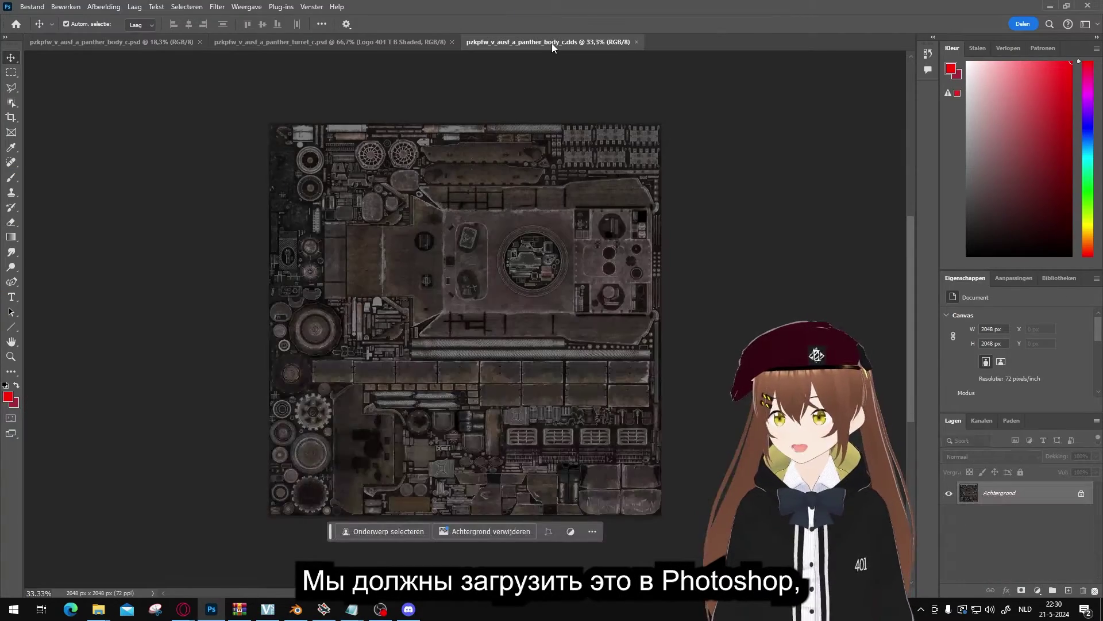
# Create a new layer group above the background and add a layer mask to it.
pyautogui.keyDown('alt'); pyautogui.scroll(5, 517, 204); pyautogui.keyUp('alt')
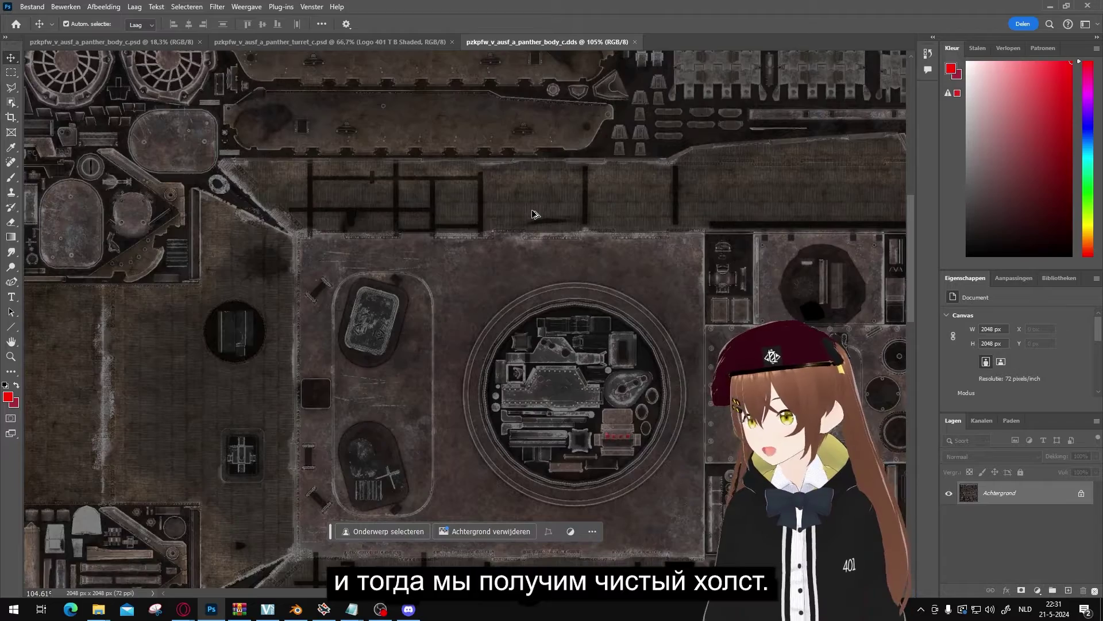
pyautogui.keyDown('alt'); pyautogui.scroll(-5, 534, 214); pyautogui.keyUp('alt')
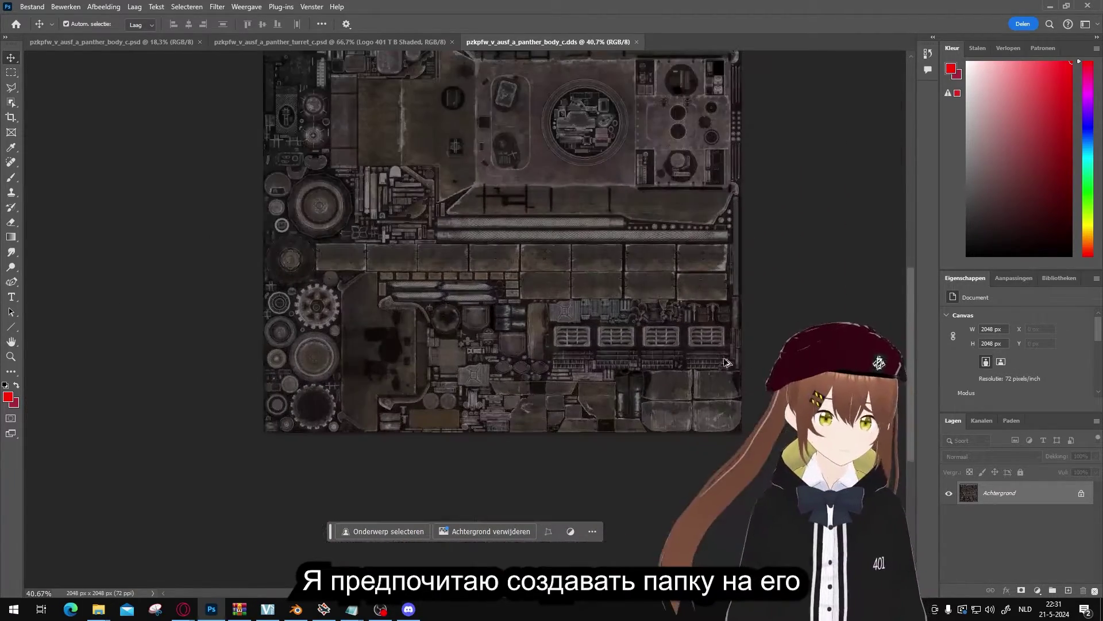
pyautogui.click(1053, 590)
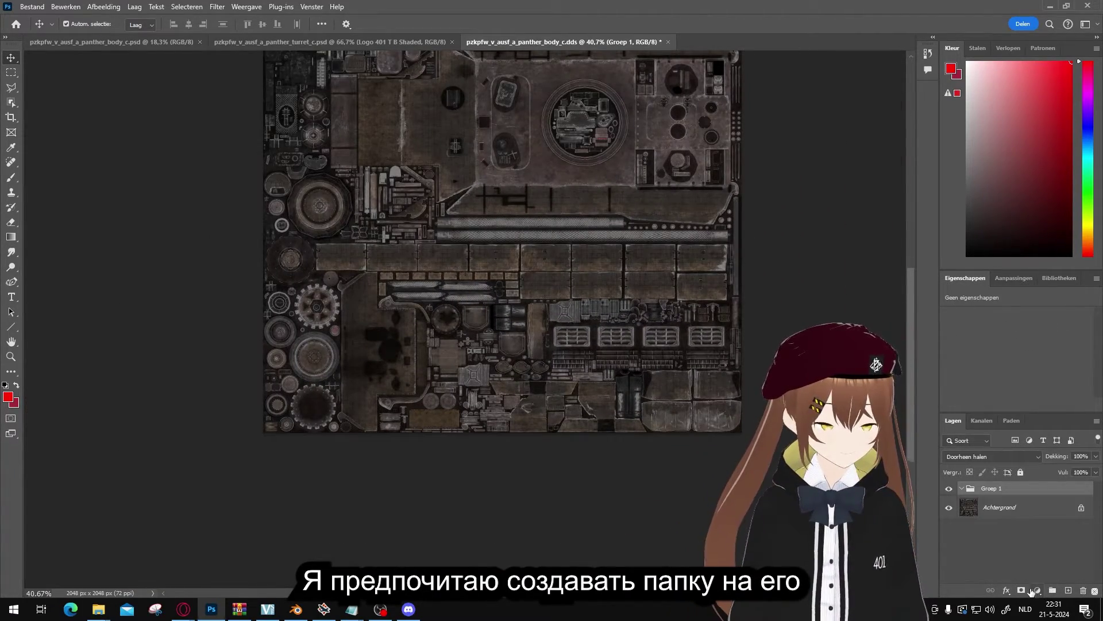
pyautogui.click(1023, 591)
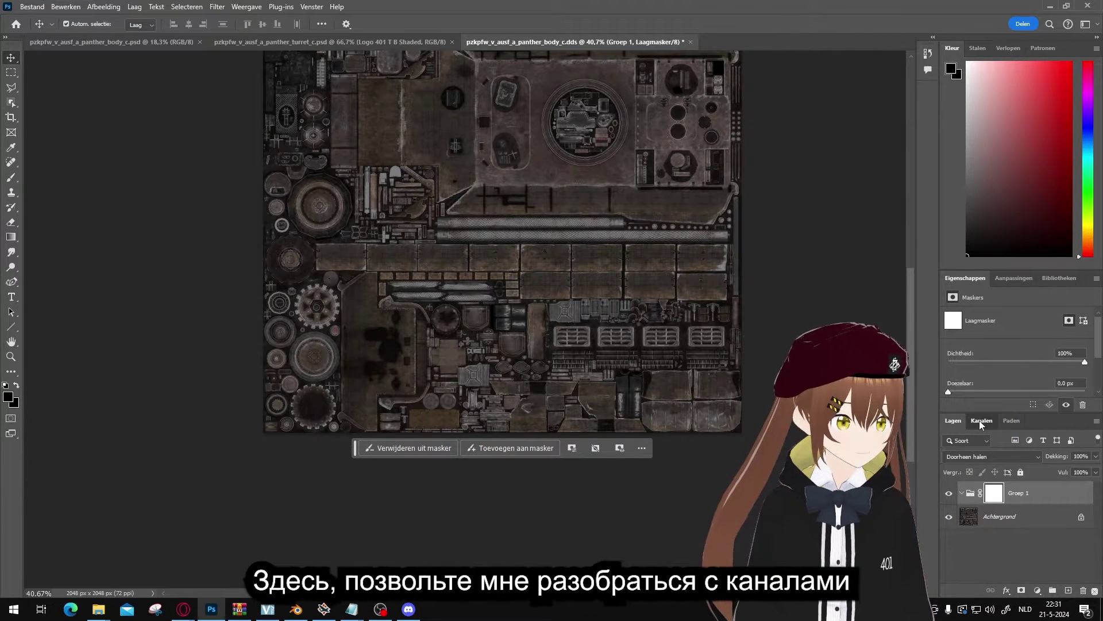
# Select the whole canvas and copy the Alfa 1 channel's content into the group's mask channel.
pyautogui.click(980, 420)
pyautogui.click(947, 548)
pyautogui.keyDown('alt'); pyautogui.scroll(-3, 595, 418); pyautogui.keyUp('alt')
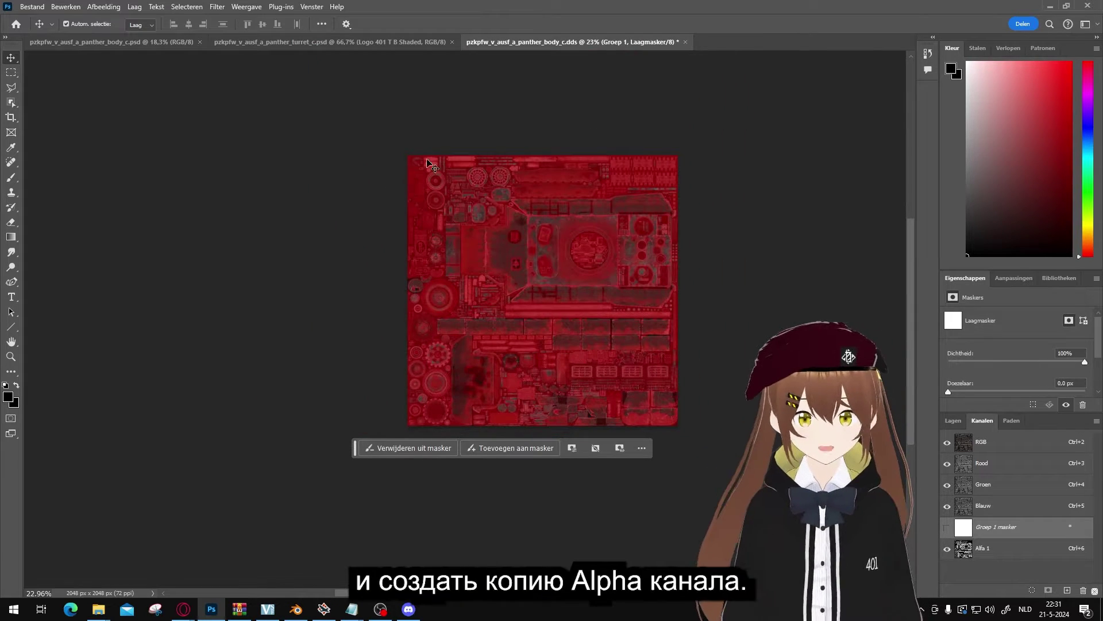
pyautogui.press('m')
pyautogui.moveTo(405, 153); pyautogui.dragTo(690, 436)
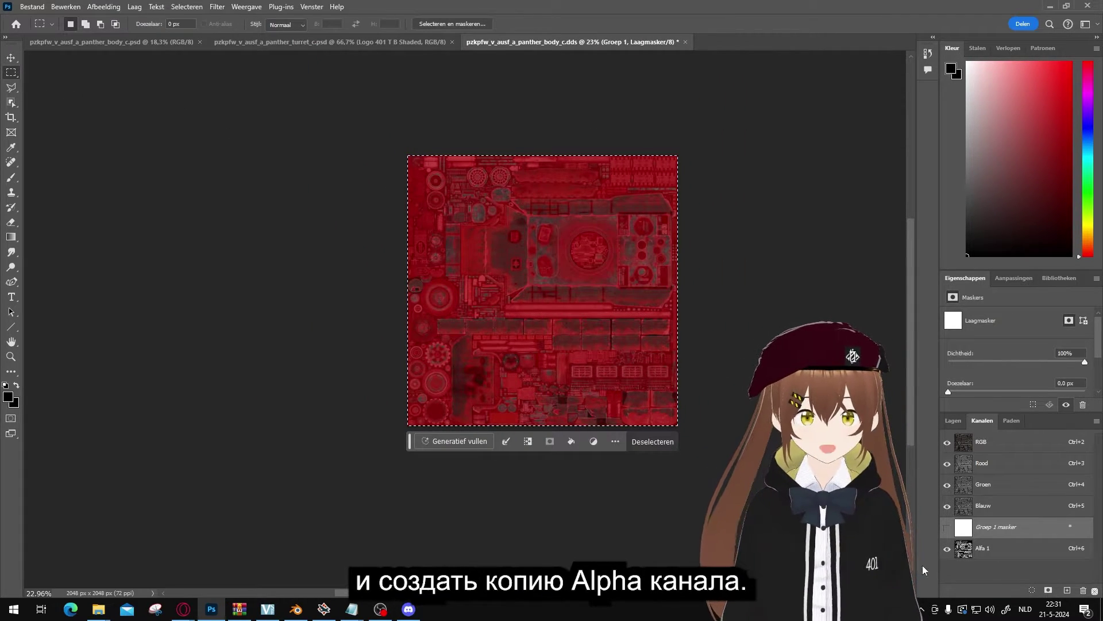
pyautogui.click(963, 553)
pyautogui.hotkey('ctrl', 'c')
pyautogui.click(965, 527)
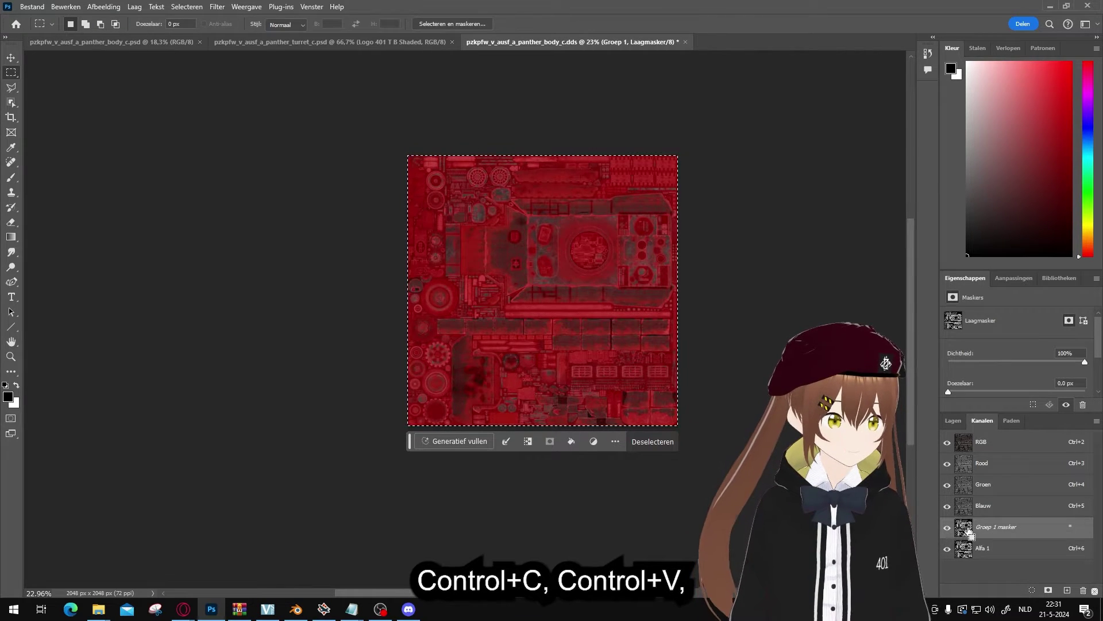
pyautogui.hotkey('ctrl', 'v')
# Hide the group mask and Alfa 1 channels and return to the layer list.
pyautogui.click(947, 527)
pyautogui.click(947, 549)
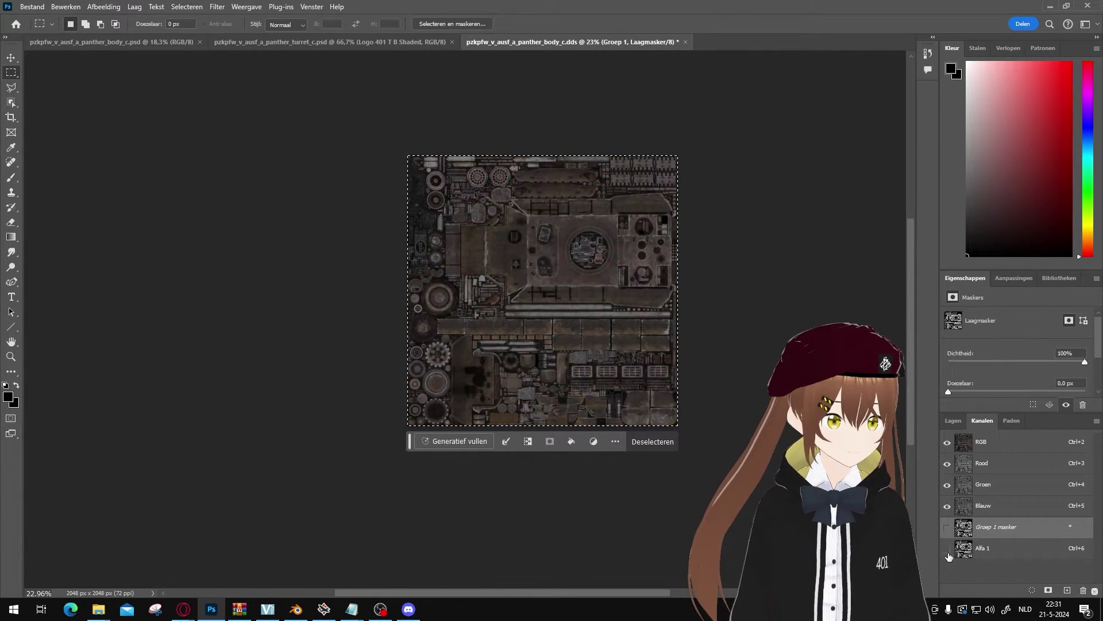
pyautogui.keyDown('alt'); pyautogui.scroll(2, 603, 265); pyautogui.keyUp('alt')
pyautogui.keyDown('alt'); pyautogui.scroll(2, 661, 225); pyautogui.keyUp('alt')
pyautogui.click(952, 420)
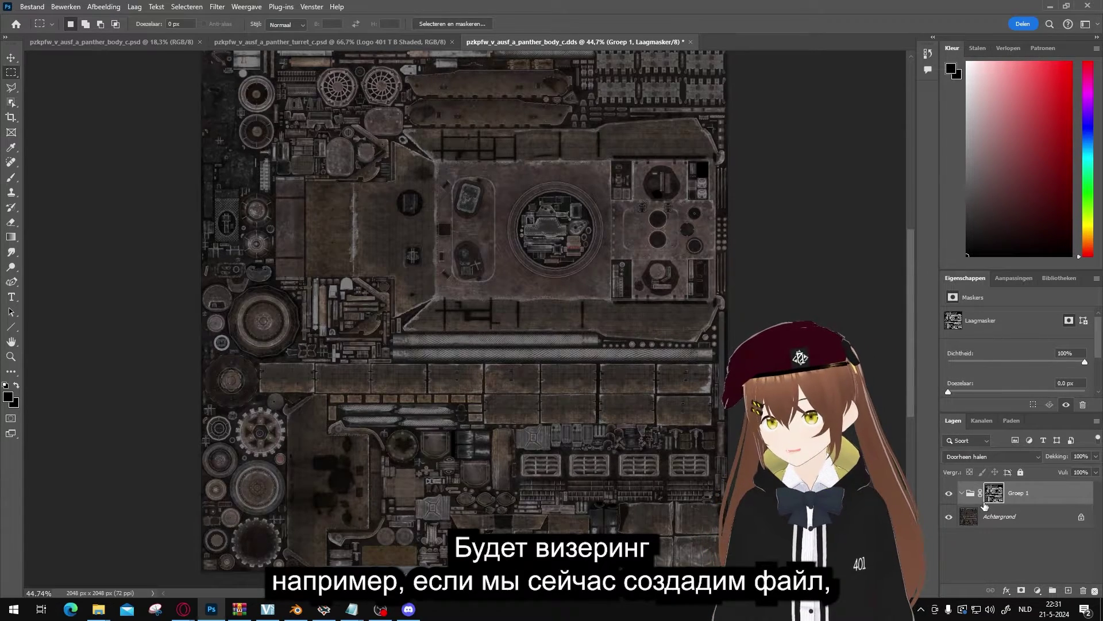
# Add a layer inside the masked group, fill it with dark red, and inspect the masked result across the hull texture.
pyautogui.click(1068, 590)
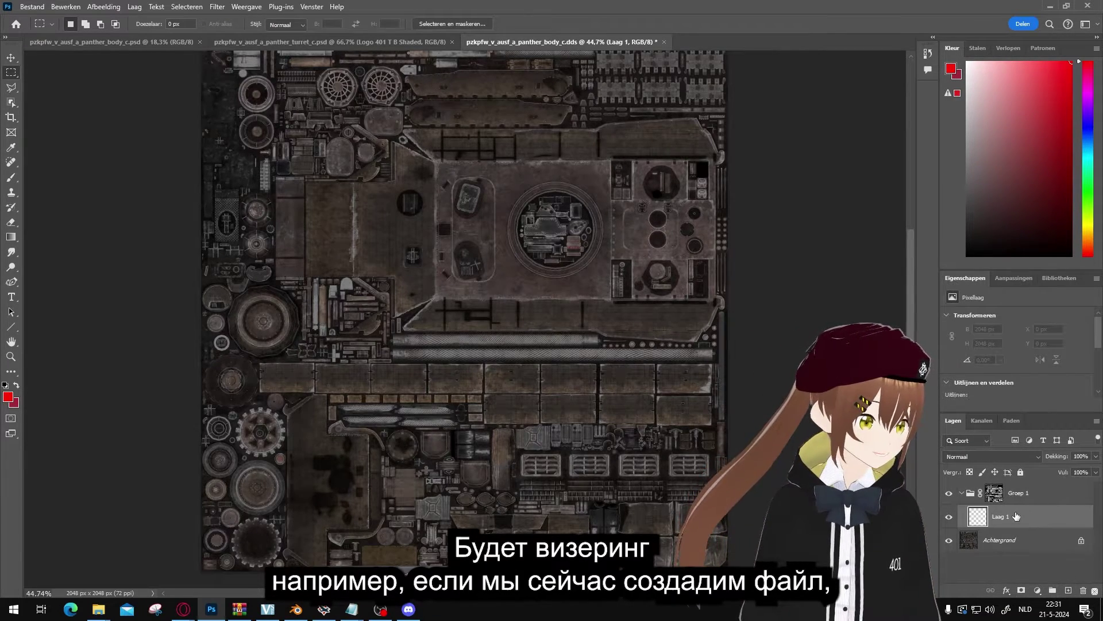
pyautogui.hotkey('alt', 'BackSpace')
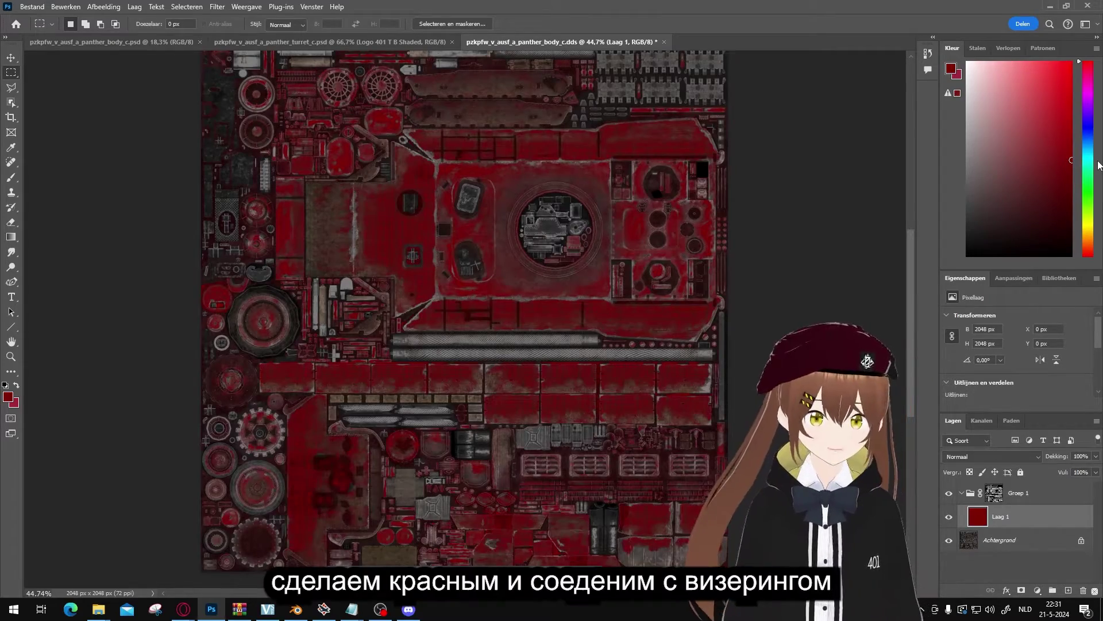
pyautogui.keyDown('alt'); pyautogui.scroll(10, 529, 213); pyautogui.keyUp('alt')
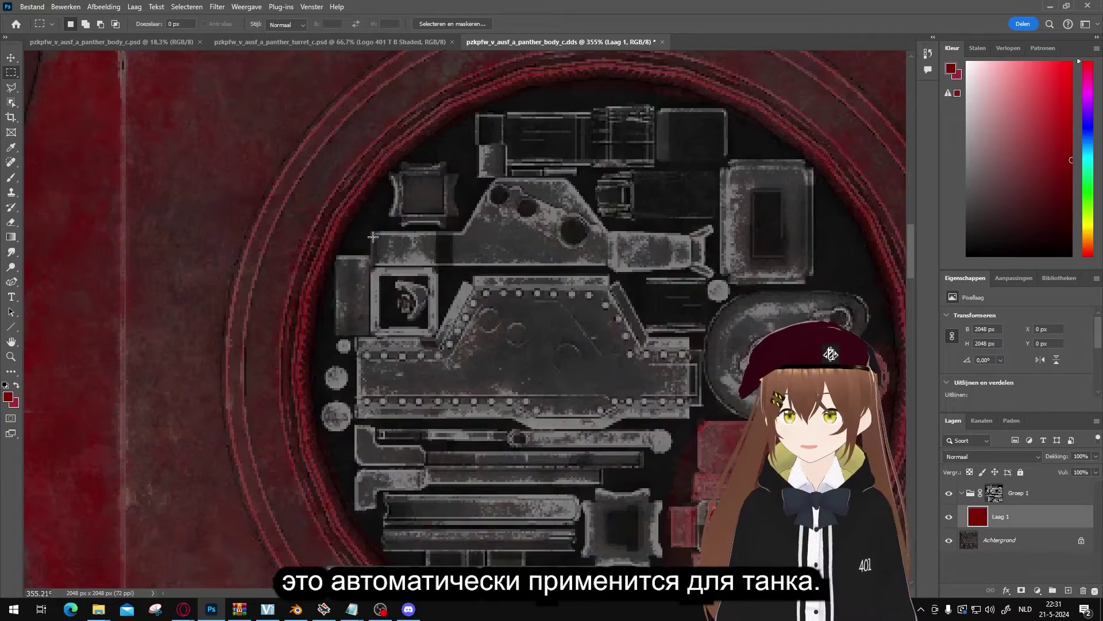
pyautogui.keyDown('alt'); pyautogui.scroll(-8, 441, 234); pyautogui.keyUp('alt')
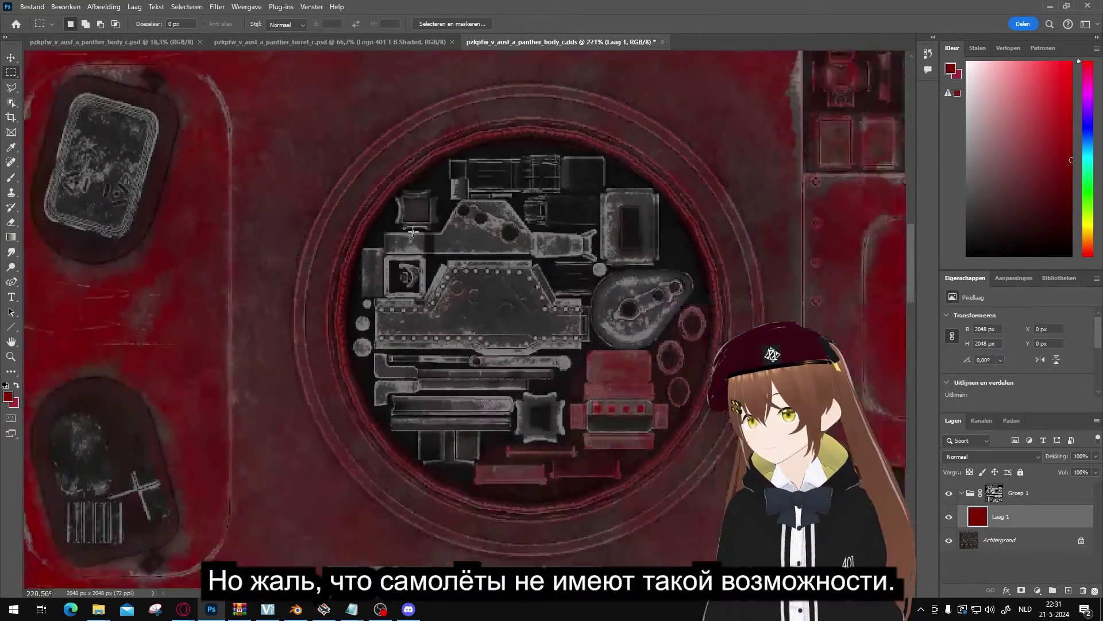
pyautogui.keyDown('alt'); pyautogui.scroll(-6, 442, 233); pyautogui.keyUp('alt')
pyautogui.keyDown('alt'); pyautogui.scroll(3, 474, 270); pyautogui.keyUp('alt')
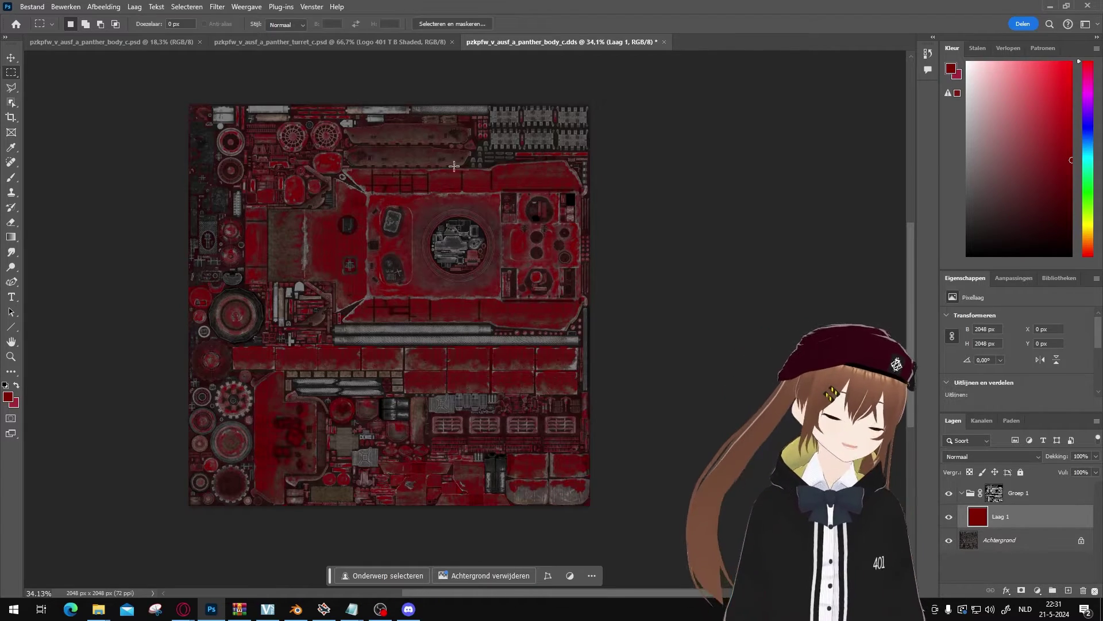
pyautogui.keyDown('alt'); pyautogui.scroll(-2, 370, 167); pyautogui.keyUp('alt')
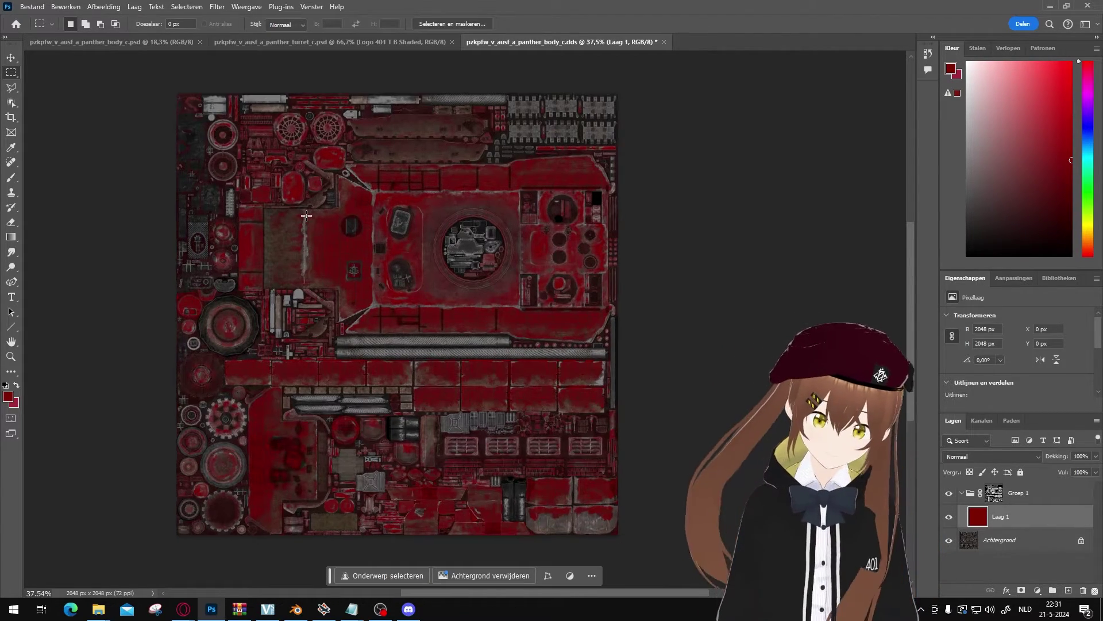
pyautogui.keyDown('alt'); pyautogui.scroll(4, 553, 120); pyautogui.keyUp('alt')
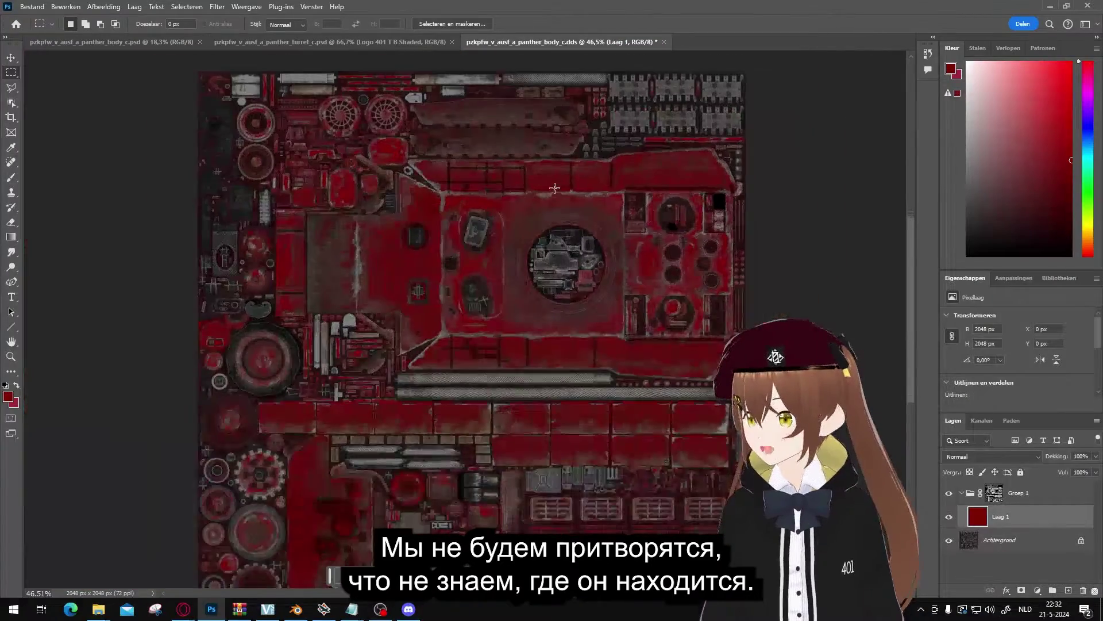
# Switch to Blender, start a new General file and delete the default cube.
pyautogui.click(296, 609)
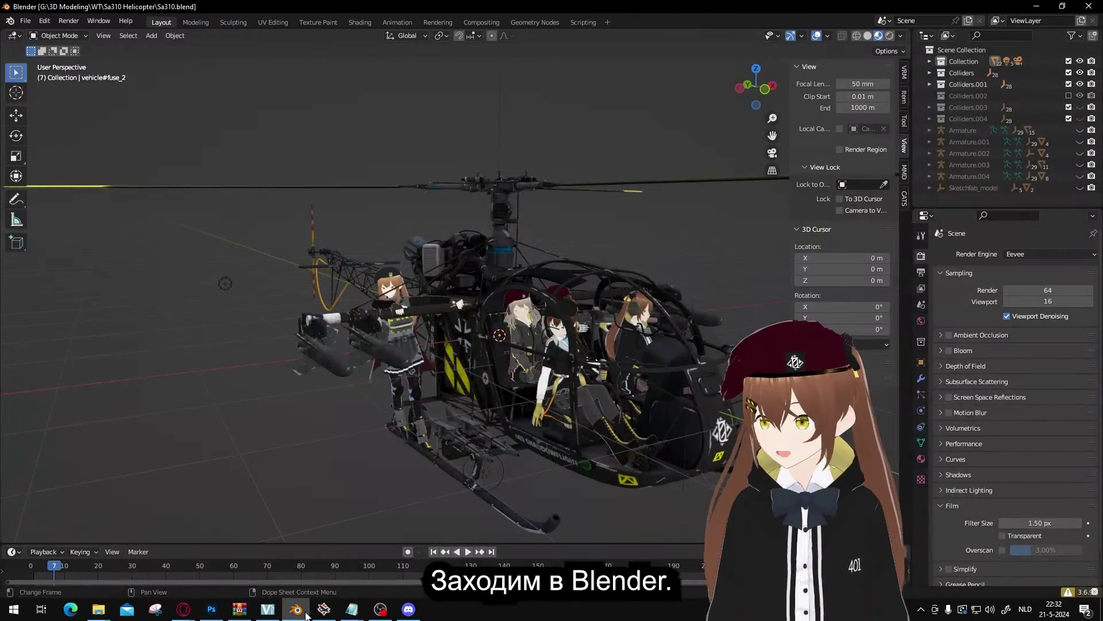
pyautogui.click(26, 27)
pyautogui.moveTo(41, 27)
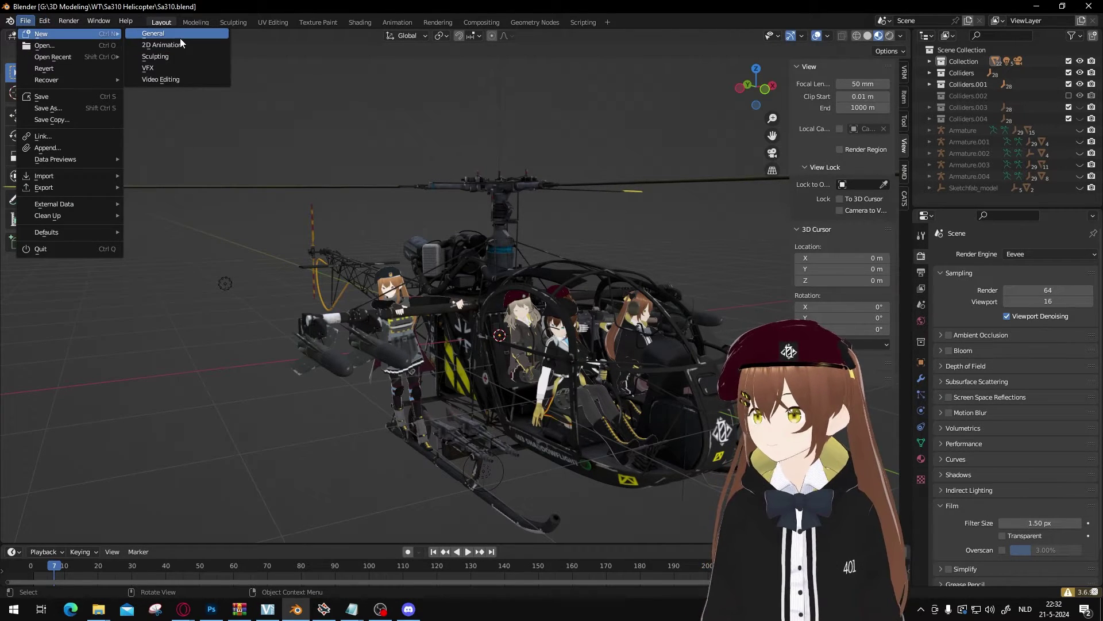
pyautogui.click(180, 36)
pyautogui.scroll(5, 420, 236)
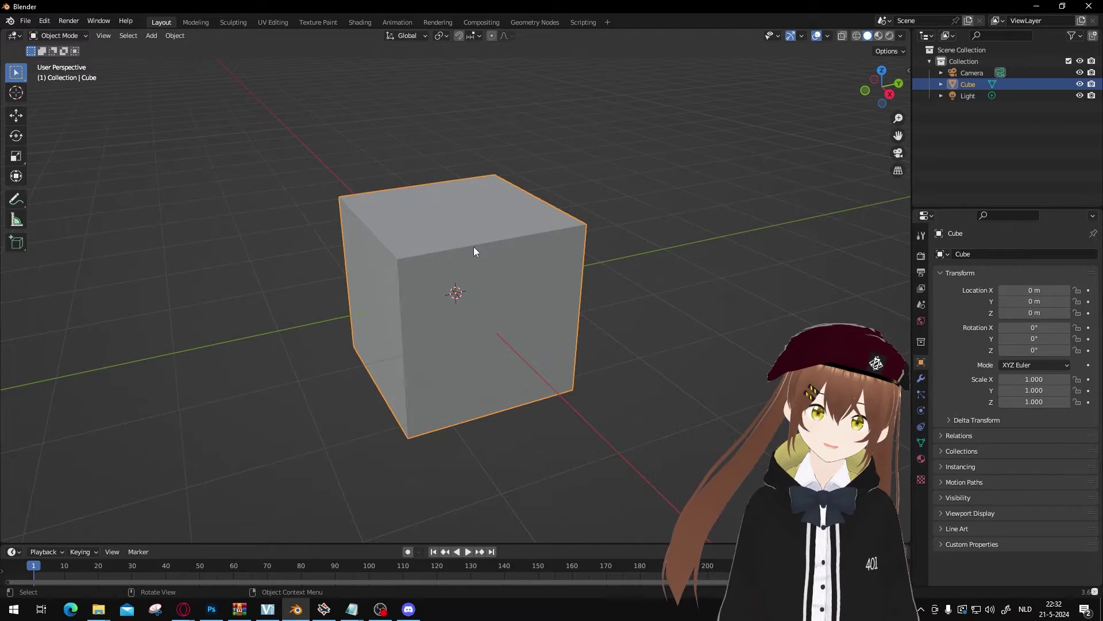
pyautogui.press('Delete')
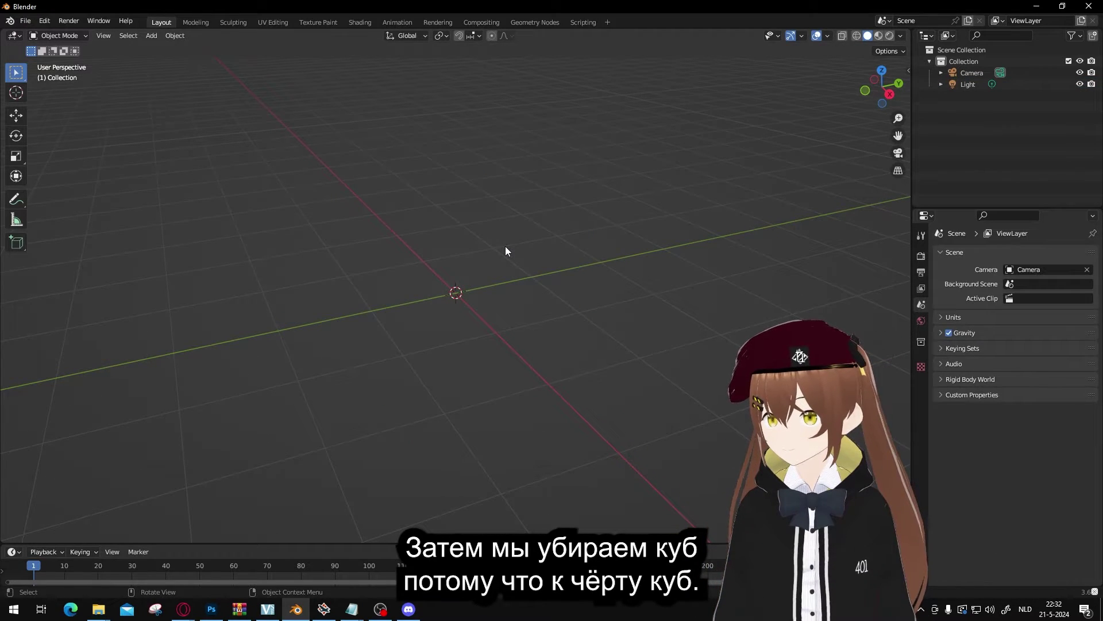
pyautogui.moveTo(491, 257); pyautogui.dragTo(480, 310, button='middle')
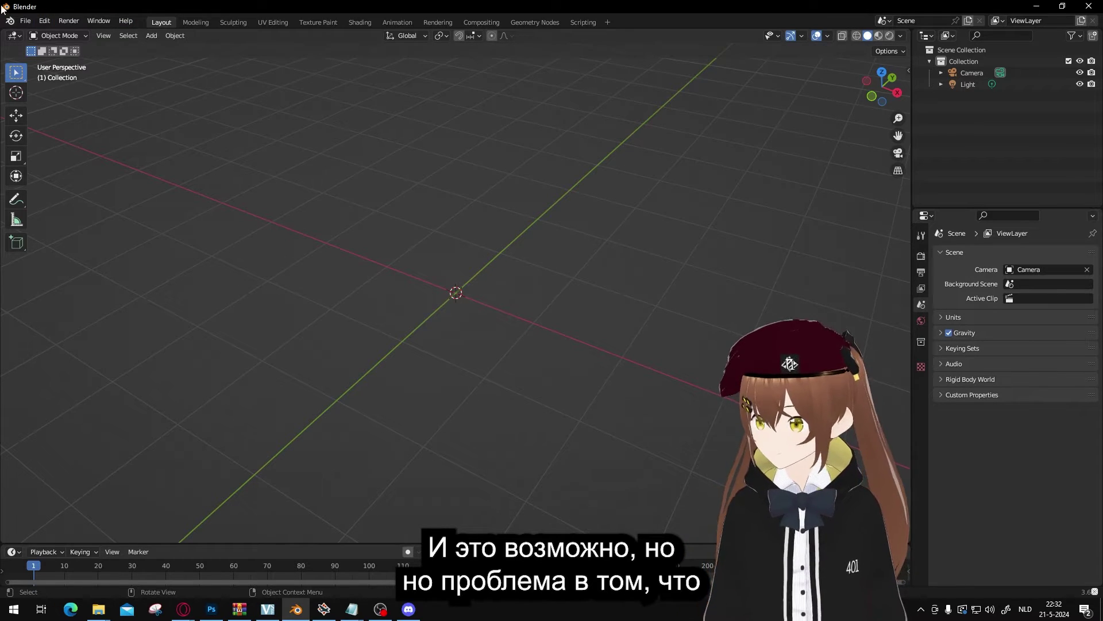
# Open the recent file Sa310.blend and bring the helicopter into close view.
pyautogui.click(24, 21)
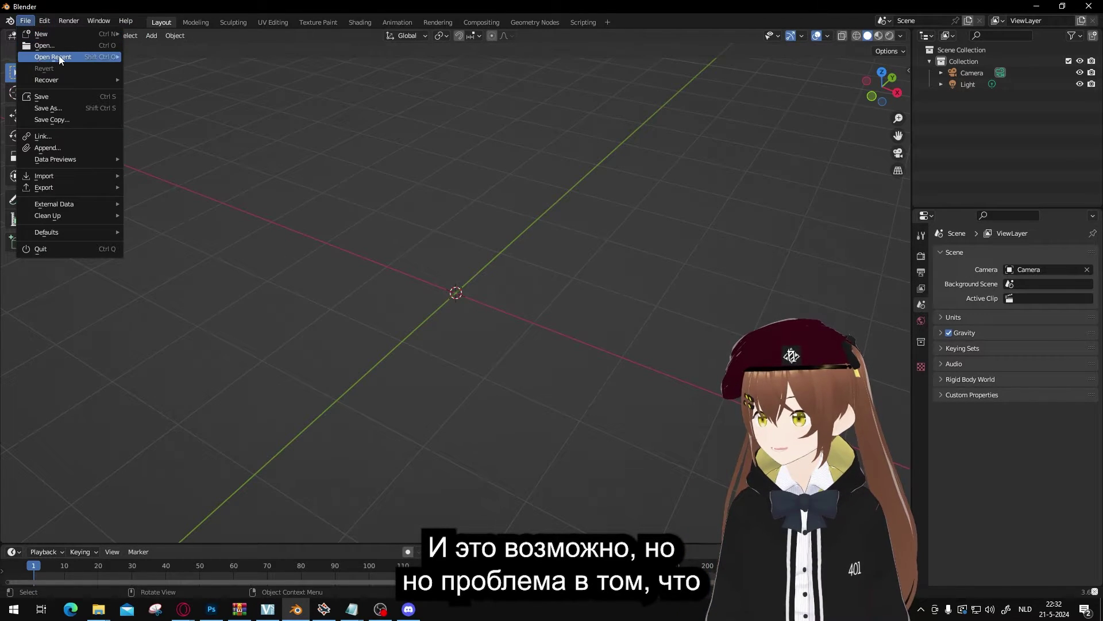
pyautogui.moveTo(118, 58)
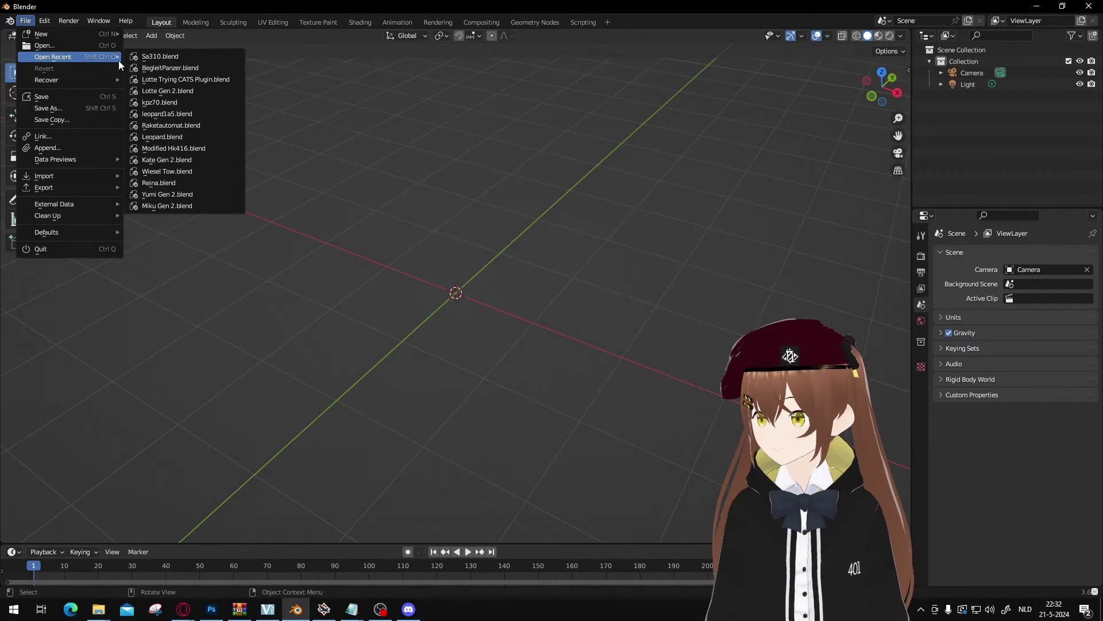
pyautogui.click(201, 56)
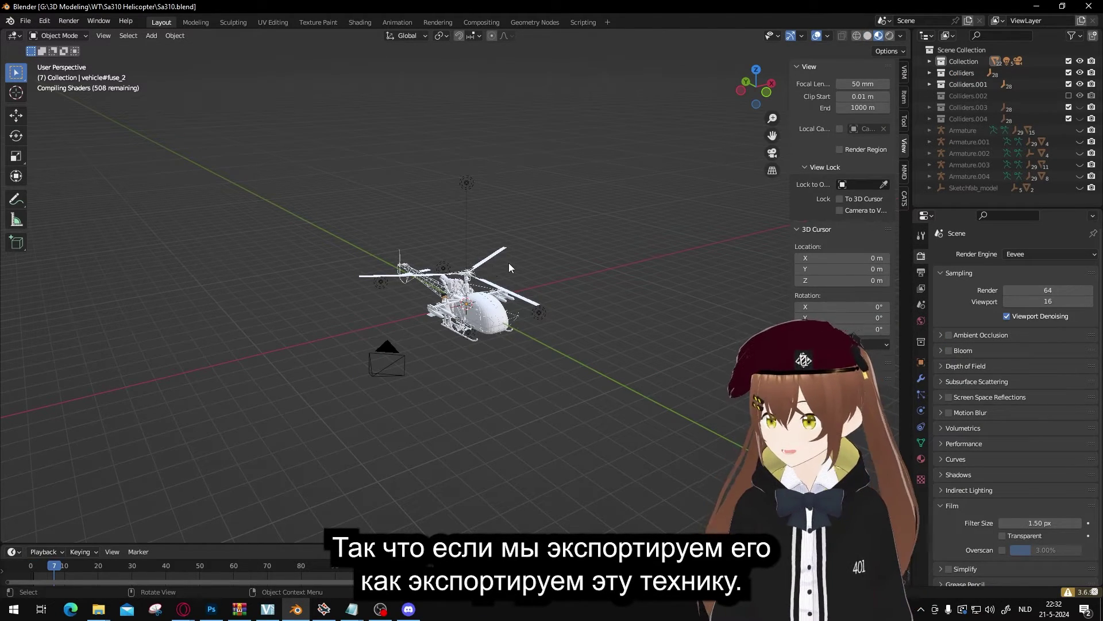
pyautogui.press('KP_Decimal')
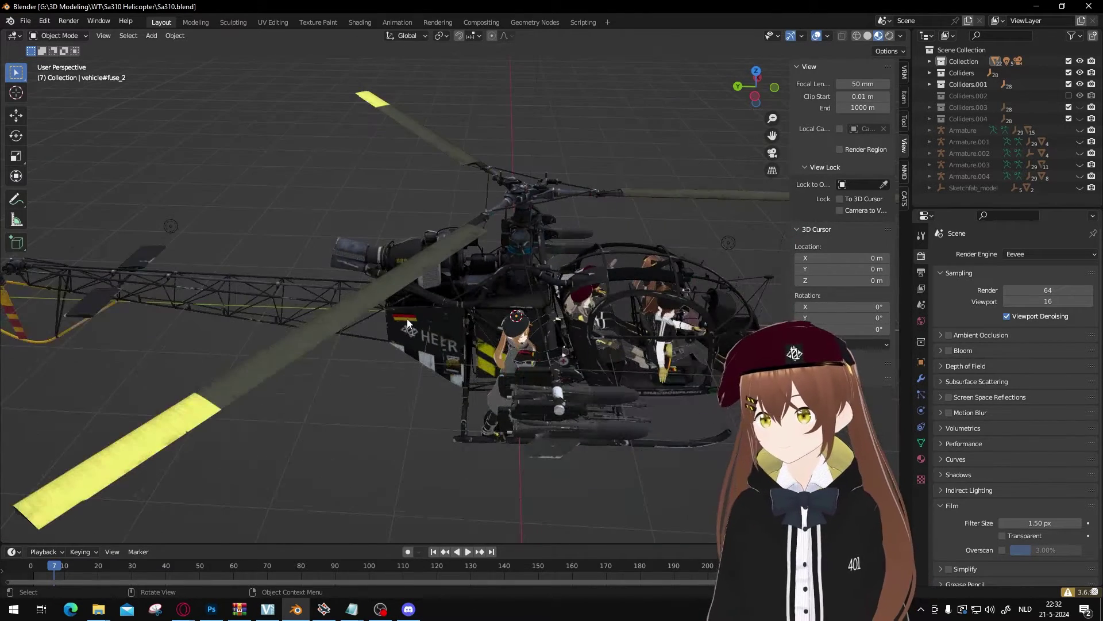
# Select the helicopter's fuselage and examine the tool, render, output, view layer, scene and modifier properties.
pyautogui.click(407, 318)
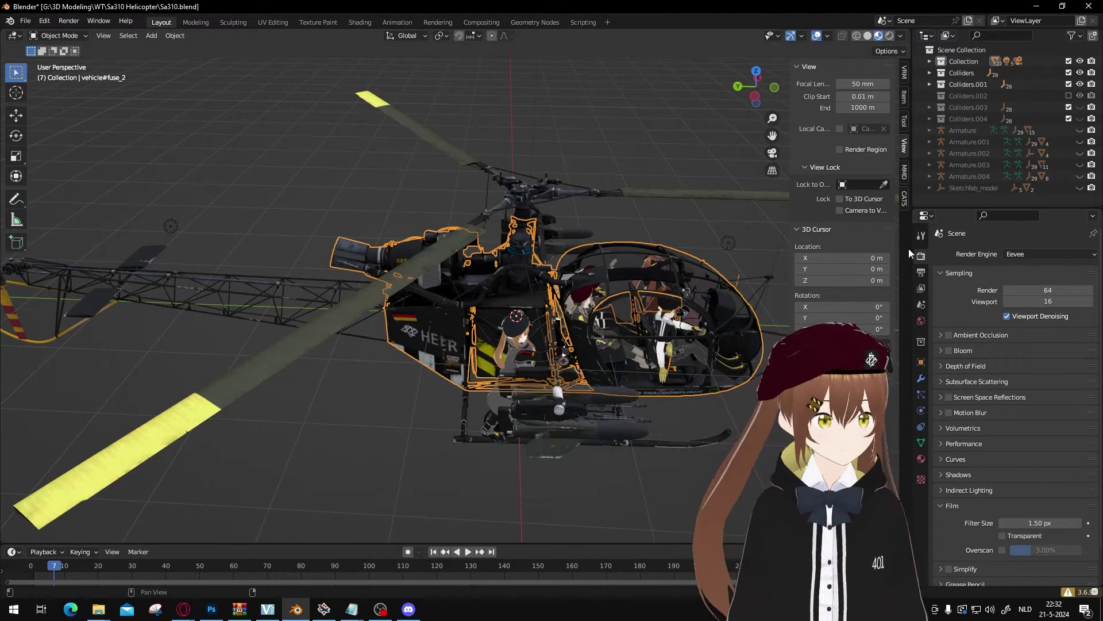
pyautogui.click(922, 237)
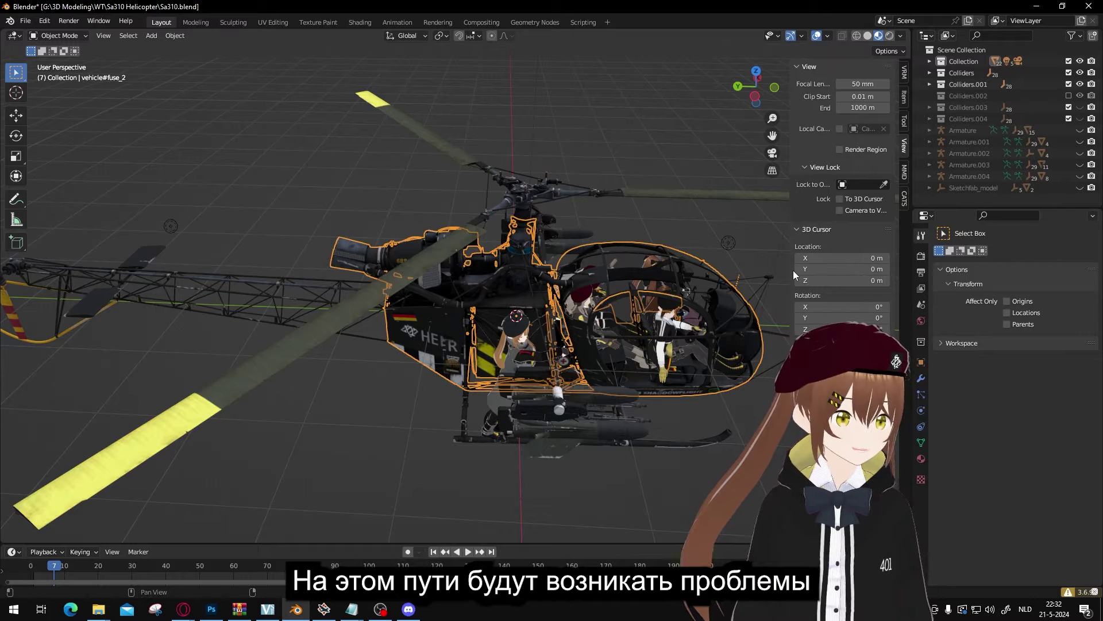
pyautogui.click(921, 255)
pyautogui.click(922, 272)
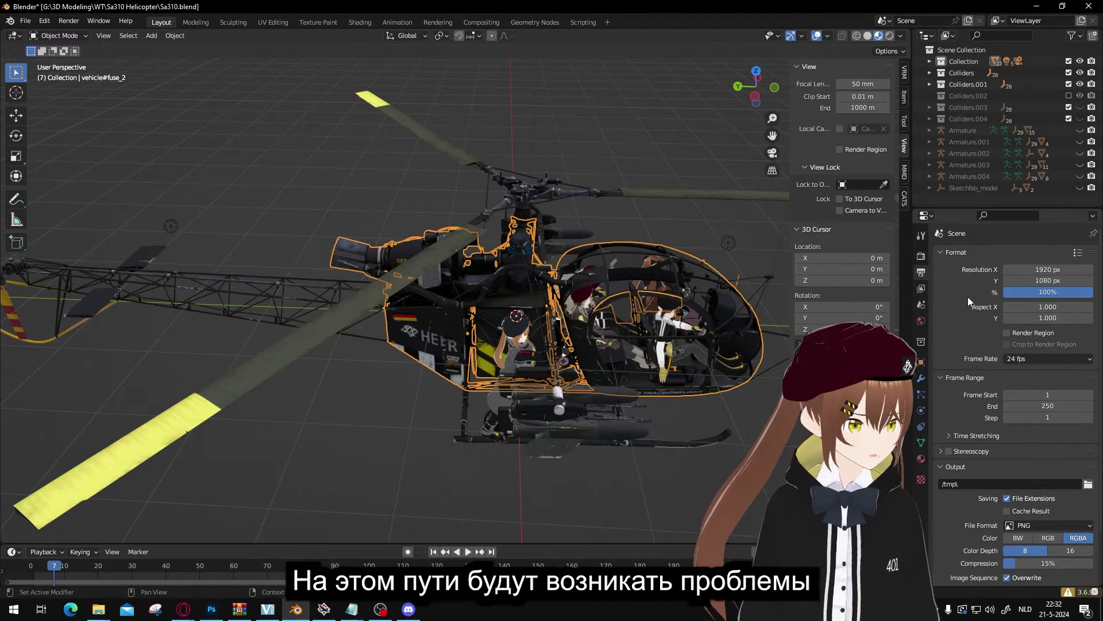
pyautogui.click(921, 288)
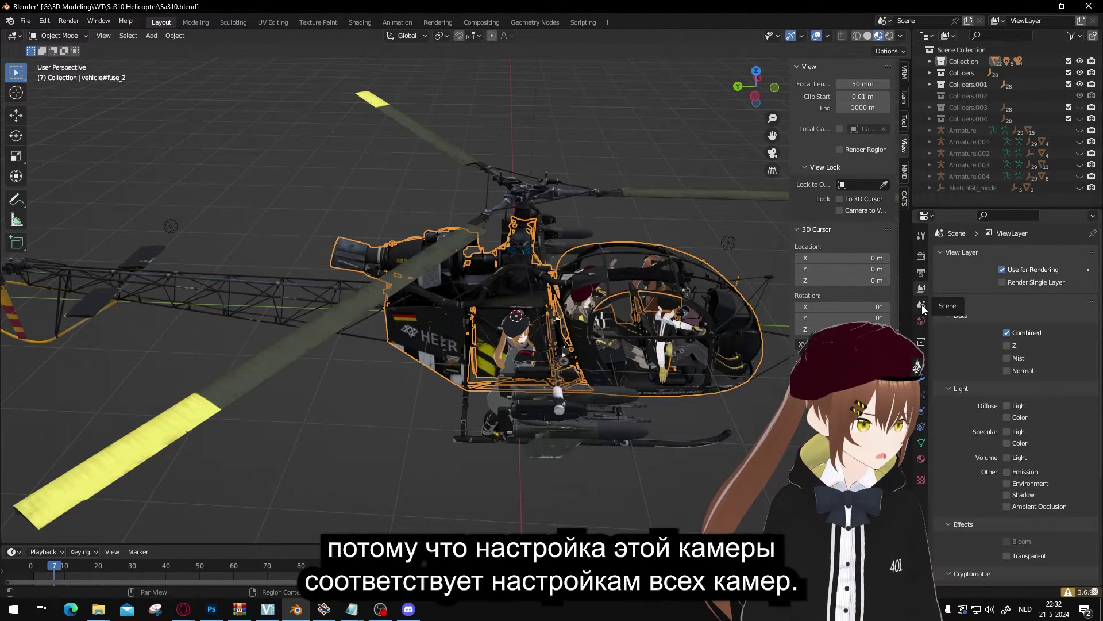
pyautogui.scroll(-6, 594, 283)
pyautogui.click(922, 304)
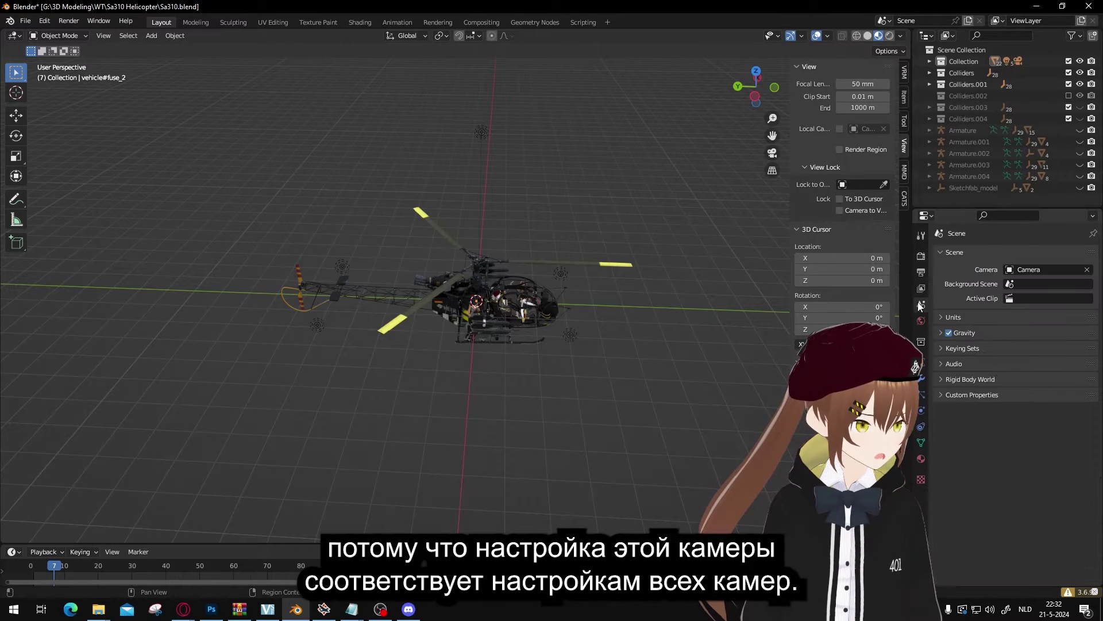
pyautogui.click(922, 383)
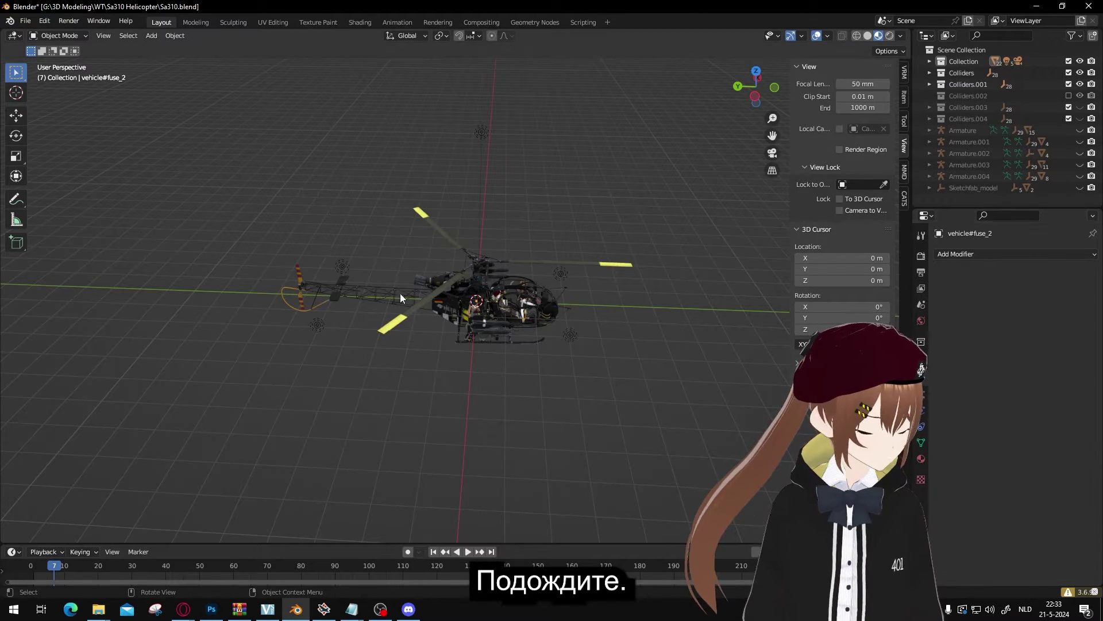
# Stretch the fuselage's nose vertices far forward in Edit Mode, then return to Object Mode to view the deformed model.
pyautogui.press('Tab')
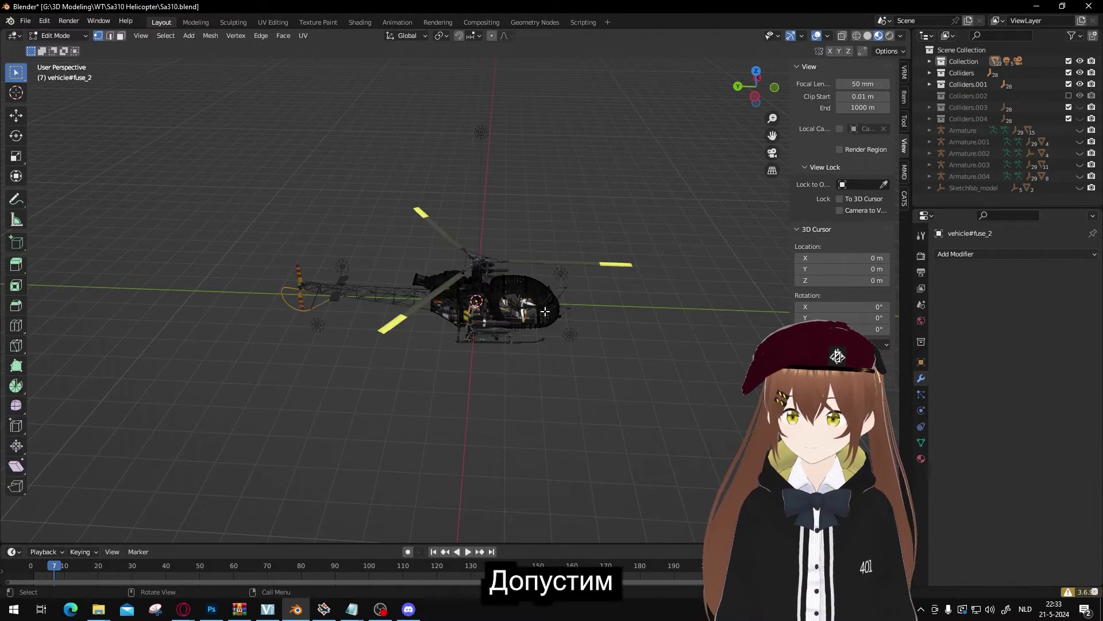
pyautogui.moveTo(506, 283); pyautogui.dragTo(592, 346)
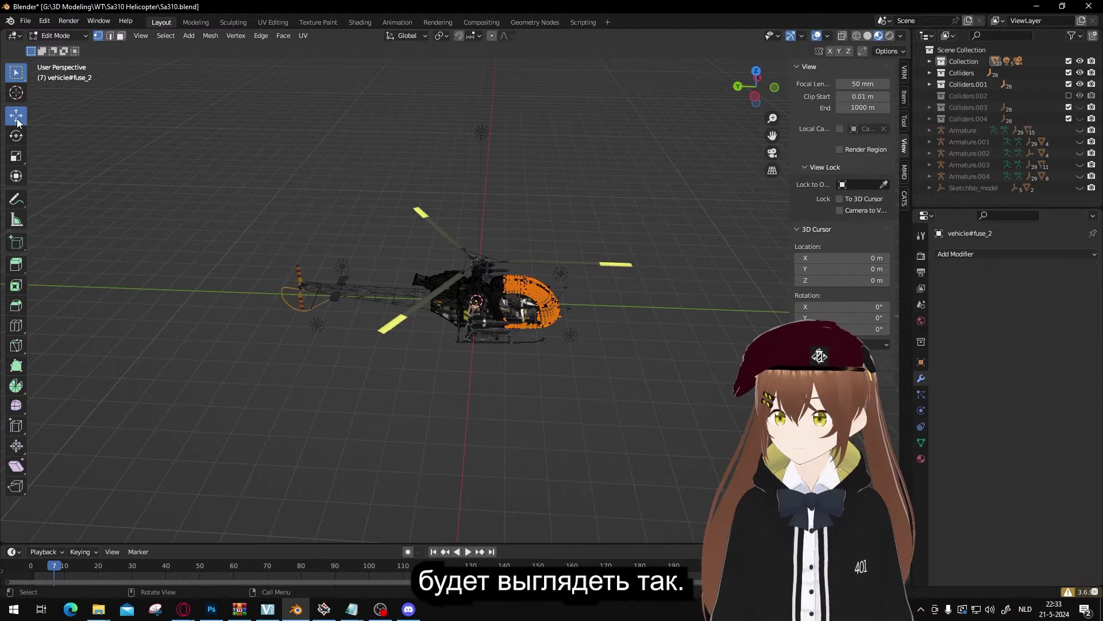
pyautogui.hotkey('shift', 'space')
pyautogui.press('g')
pyautogui.moveTo(525, 292); pyautogui.dragTo(658, 382)
pyautogui.hotkey('alt', 'a')
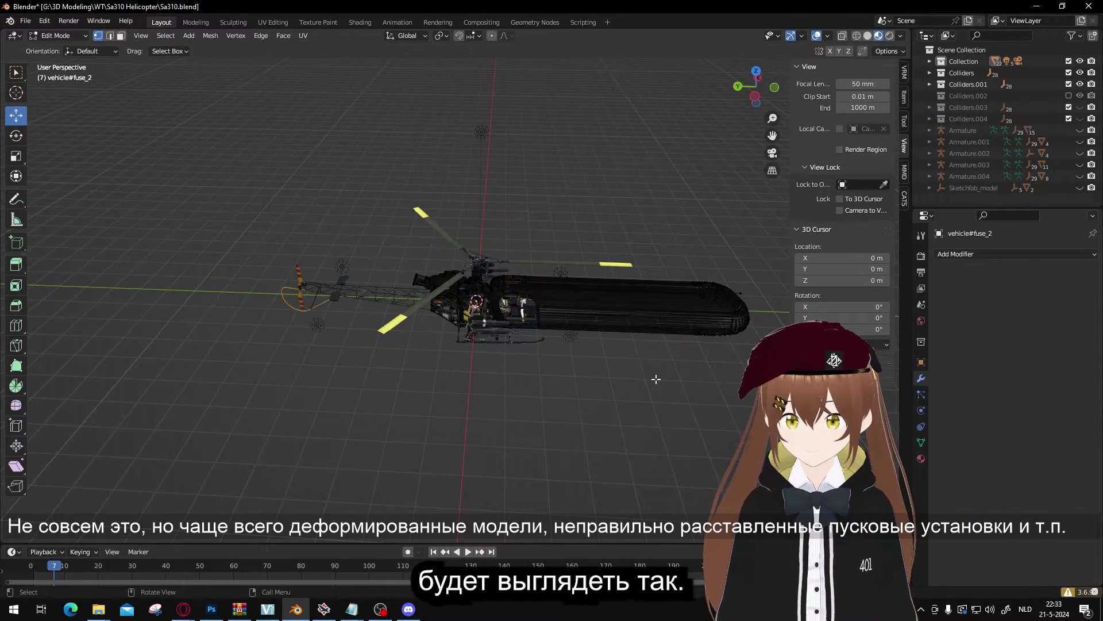
pyautogui.press('Tab')
pyautogui.click(671, 405)
pyautogui.moveTo(671, 405); pyautogui.dragTo(594, 381, button='middle')
pyautogui.click(615, 355)
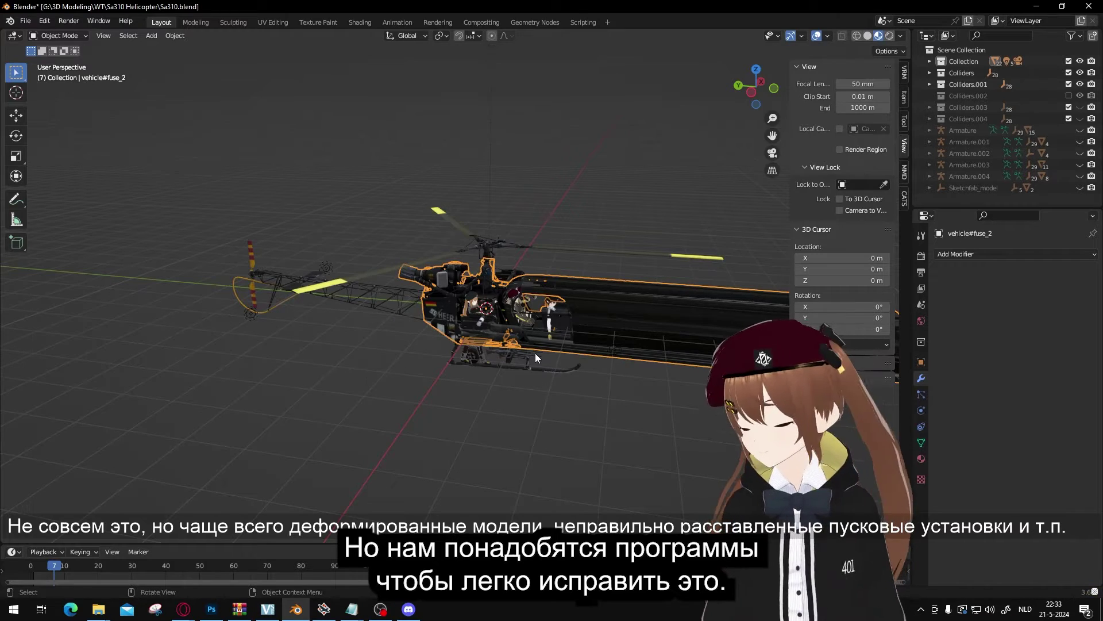
# Restore the fuselage's original nose shape in Edit Mode and try hiding linked mesh parts.
pyautogui.press('Tab')
pyautogui.moveTo(535, 367); pyautogui.dragTo(602, 369, button='middle')
pyautogui.press('l')
pyautogui.press('h')
pyautogui.press('h')
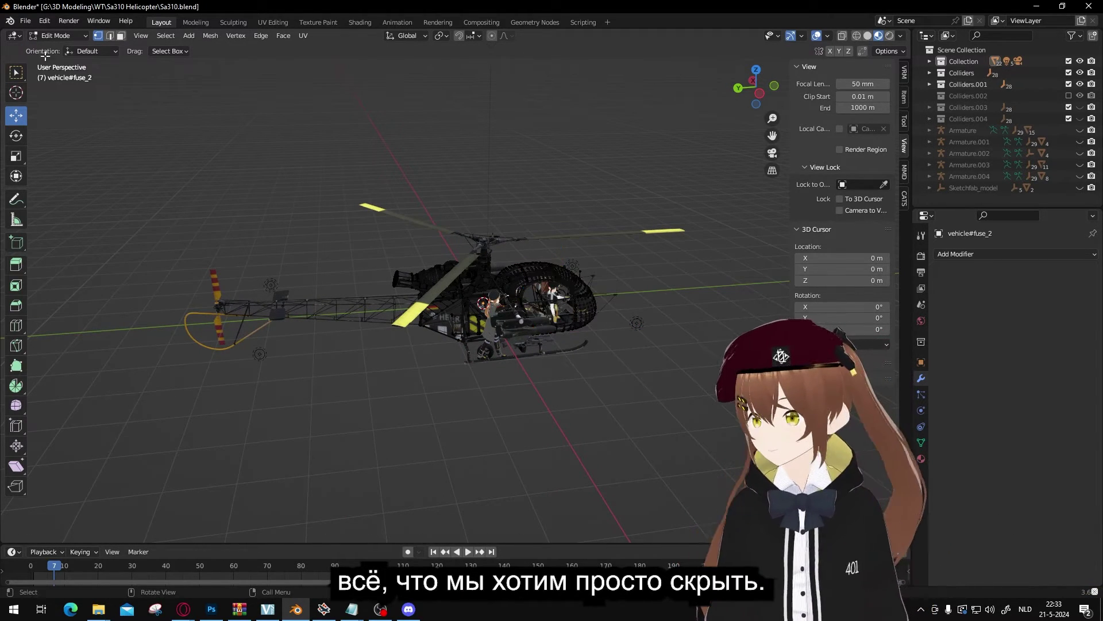
# Start a new General file and discard the changes to Sa310.blend.
pyautogui.click(26, 20)
pyautogui.moveTo(57, 36)
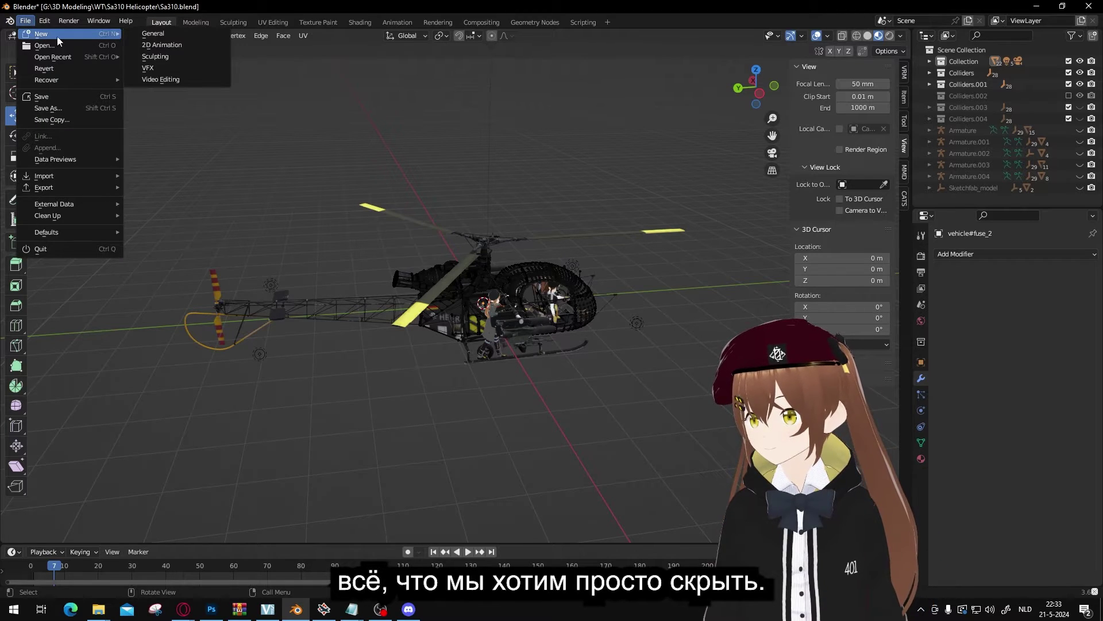
pyautogui.click(153, 36)
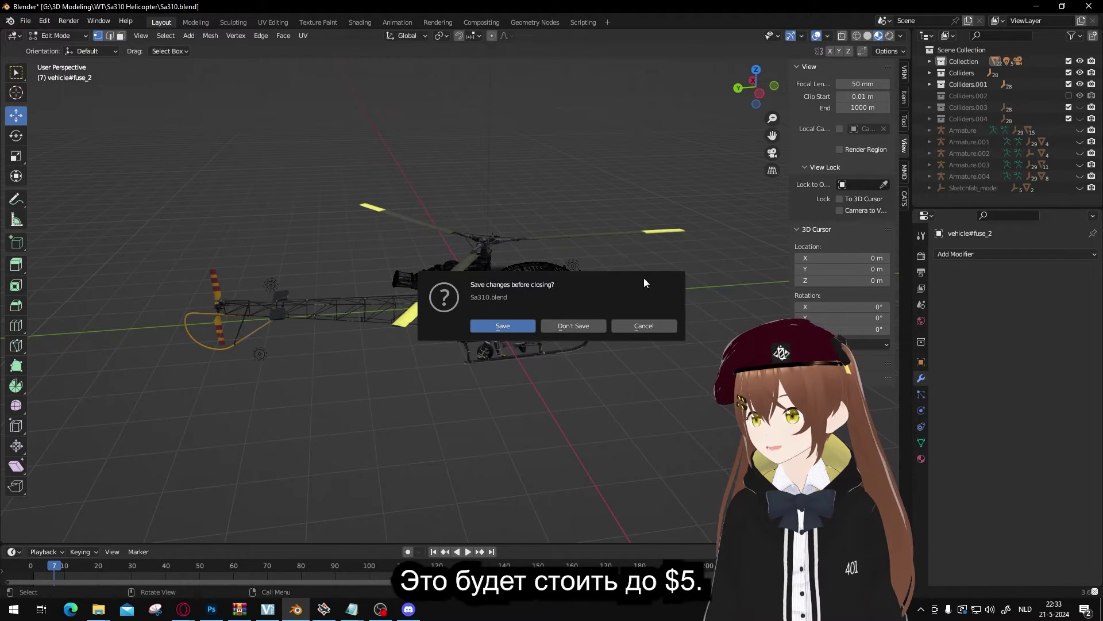
pyautogui.click(588, 323)
# Switch to the browser window showing the gamemodels3d.com page for the Panther A.
pyautogui.moveTo(183, 609)
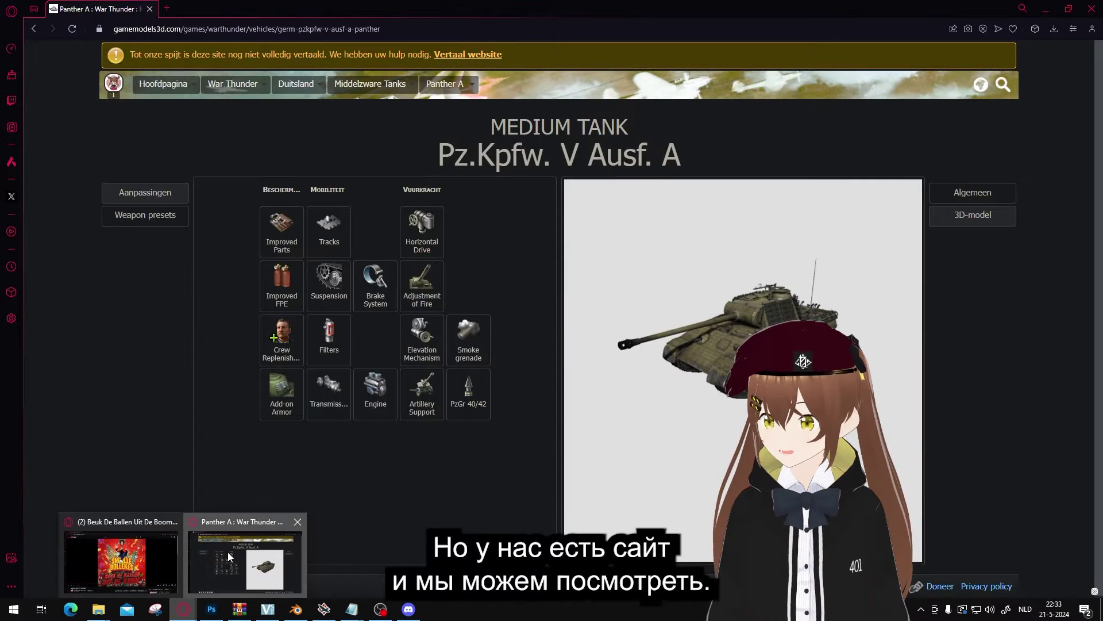
pyautogui.click(247, 560)
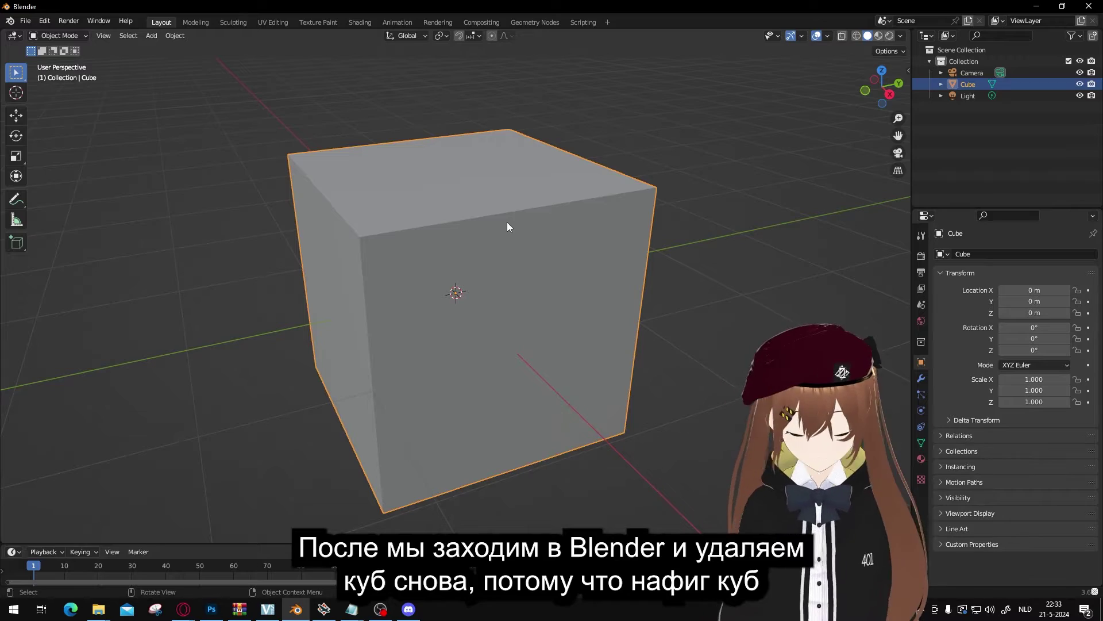
# Return to Blender and delete the default cube from the new scene.
pyautogui.press('Delete')
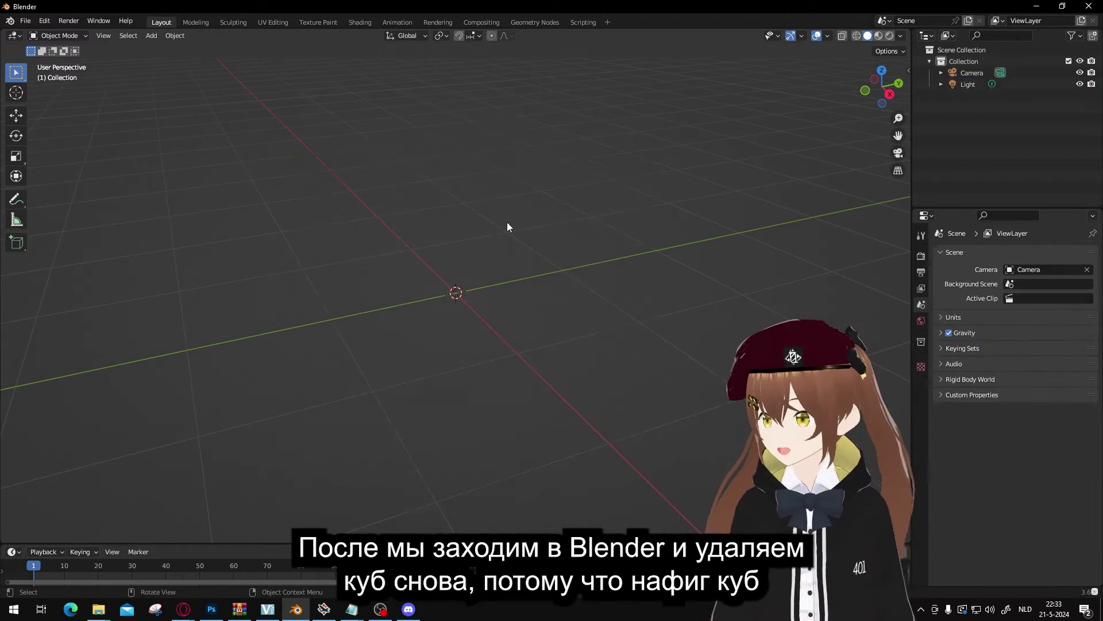
pyautogui.click(21, 22)
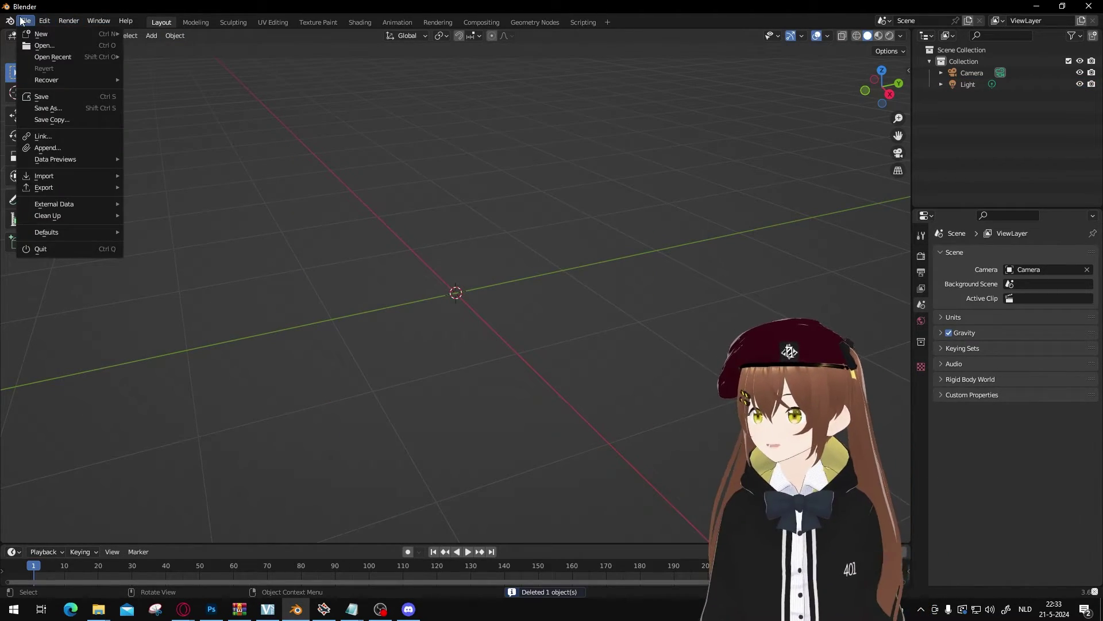
# Switch to File Explorer's Deze pc window and open the Downloads folder.
pyautogui.moveTo(99, 608)
pyautogui.moveTo(161, 563)
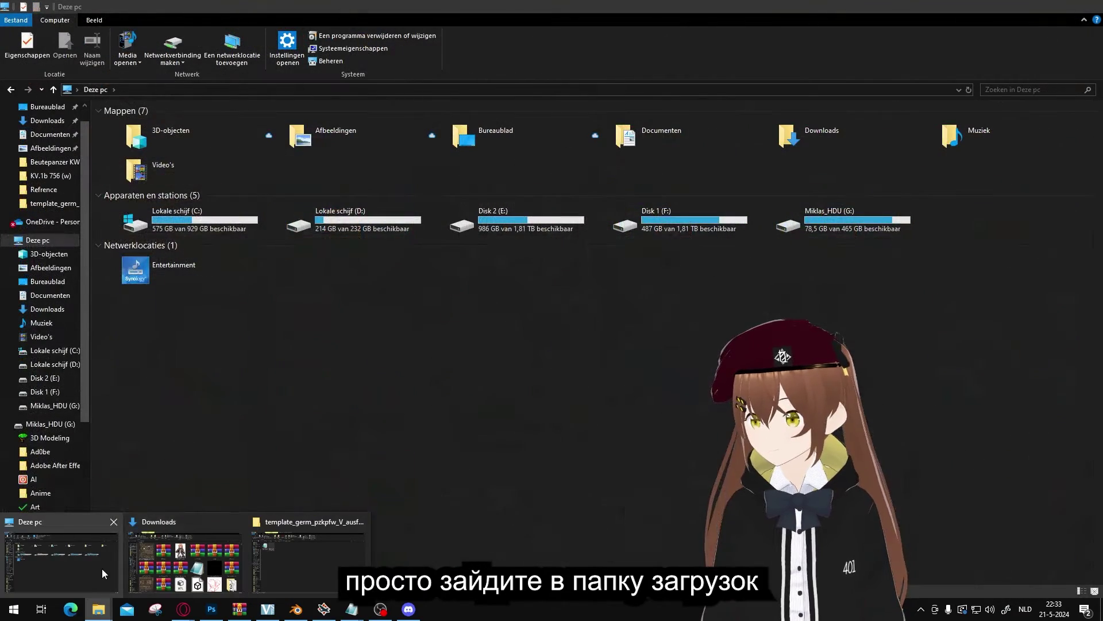
pyautogui.click(102, 568)
pyautogui.click(48, 159)
pyautogui.click(47, 143)
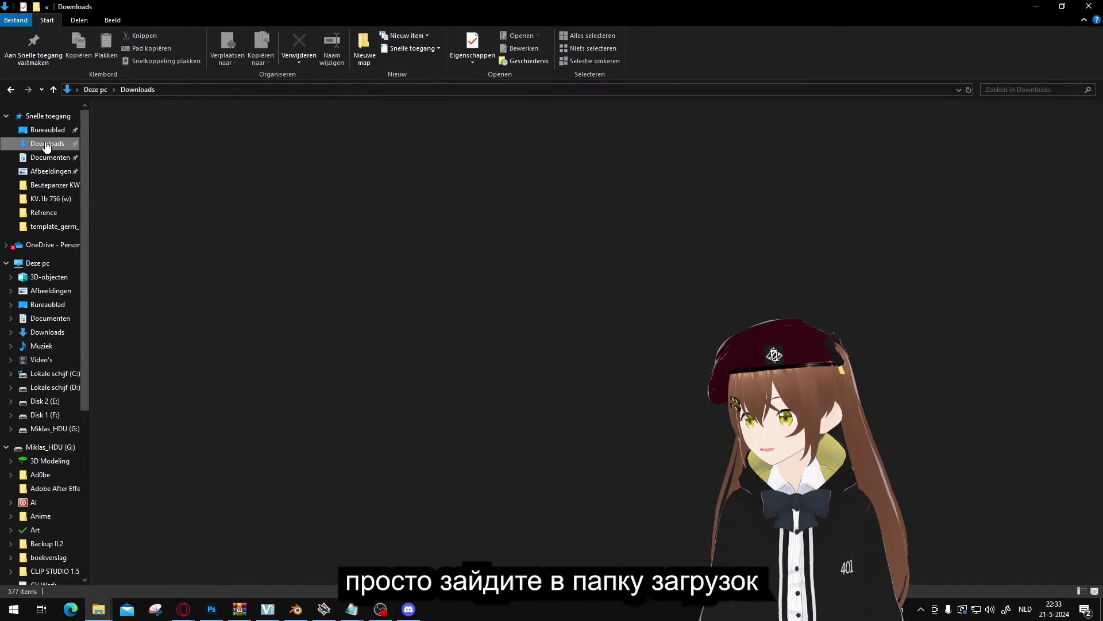
# Open the extracted Panther_A folder inside Downloads to view its model files.
pyautogui.click(126, 151)
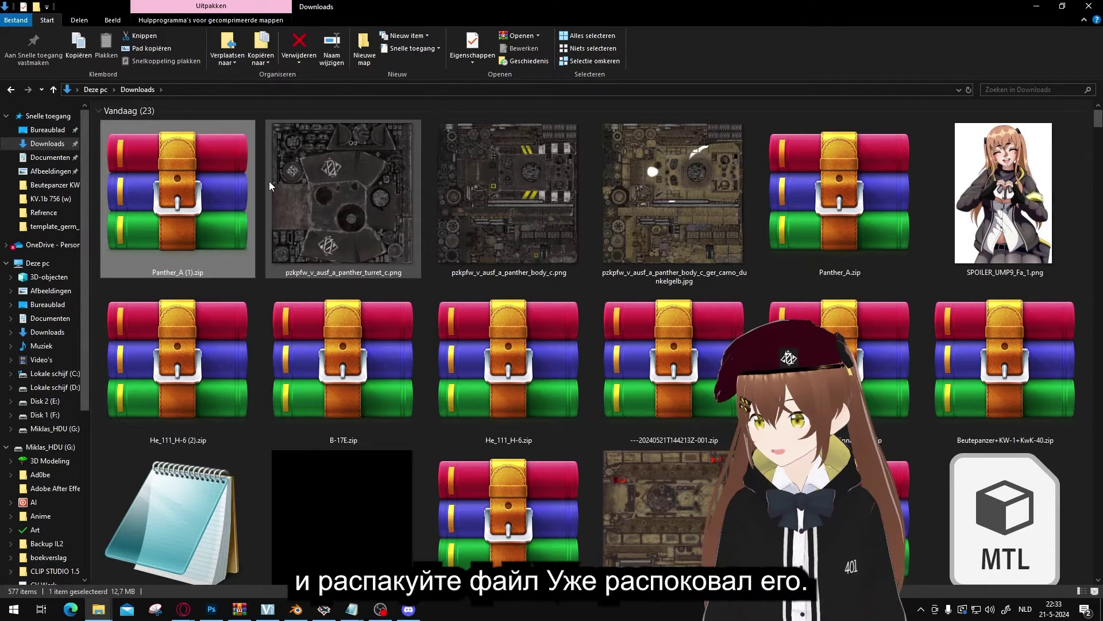
pyautogui.scroll(-3, 536, 205)
pyautogui.scroll(5, 723, 240)
pyautogui.scroll(-5, 723, 240)
pyautogui.doubleClick(556, 463)
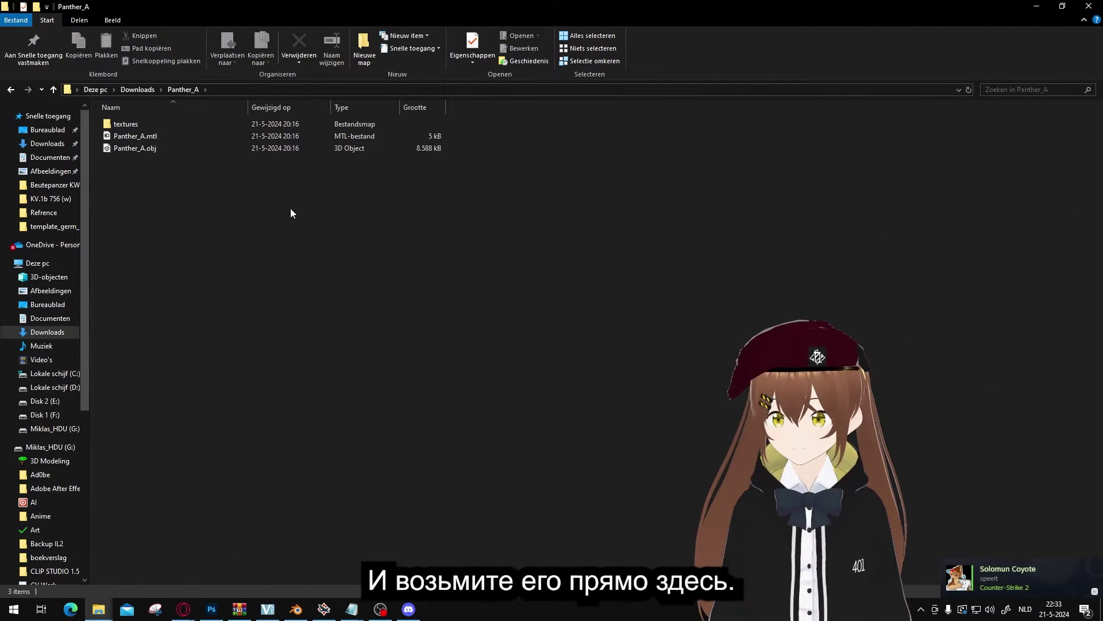
# Switch to Blender and import Panther_A.obj from Downloads\Panther_A with the legacy Wavefront (.obj) importer.
pyautogui.click(292, 608)
pyautogui.click(26, 20)
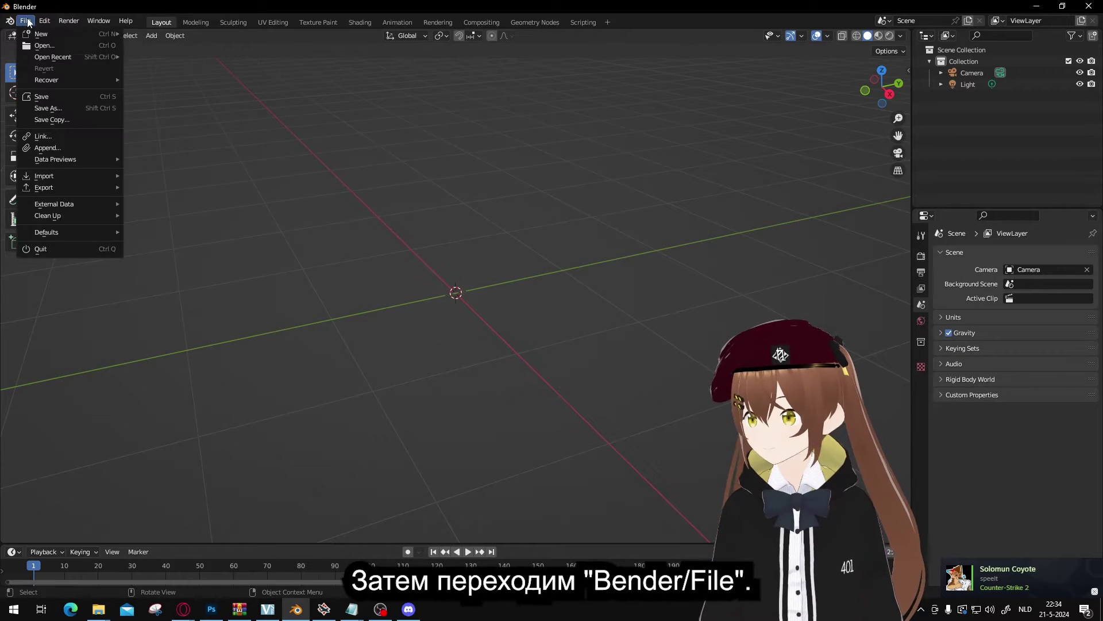
pyautogui.click(25, 20)
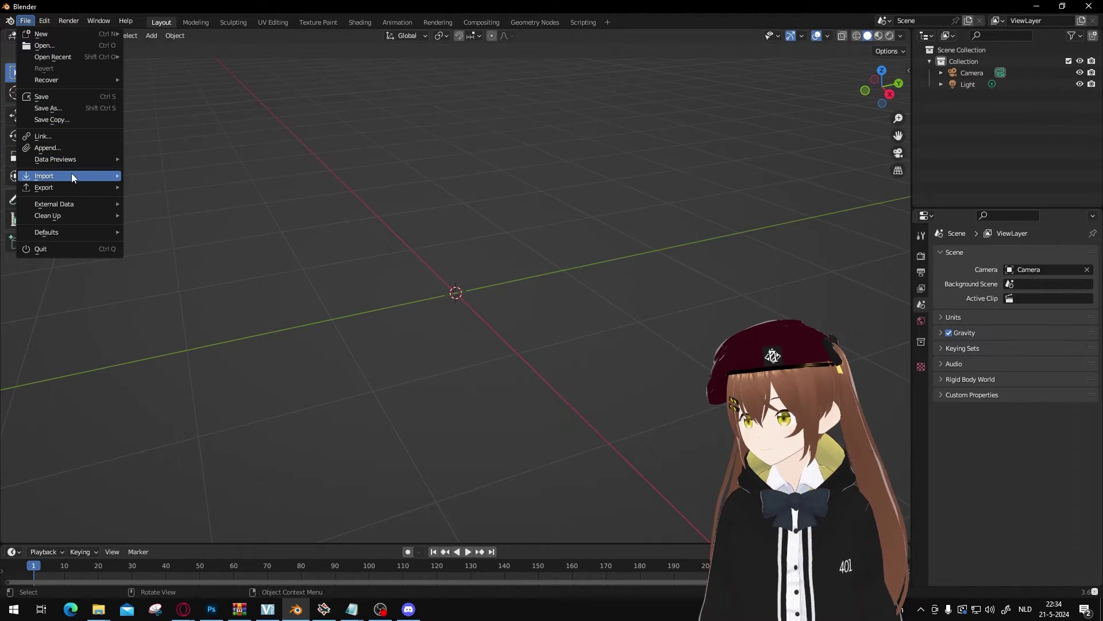
pyautogui.moveTo(72, 175)
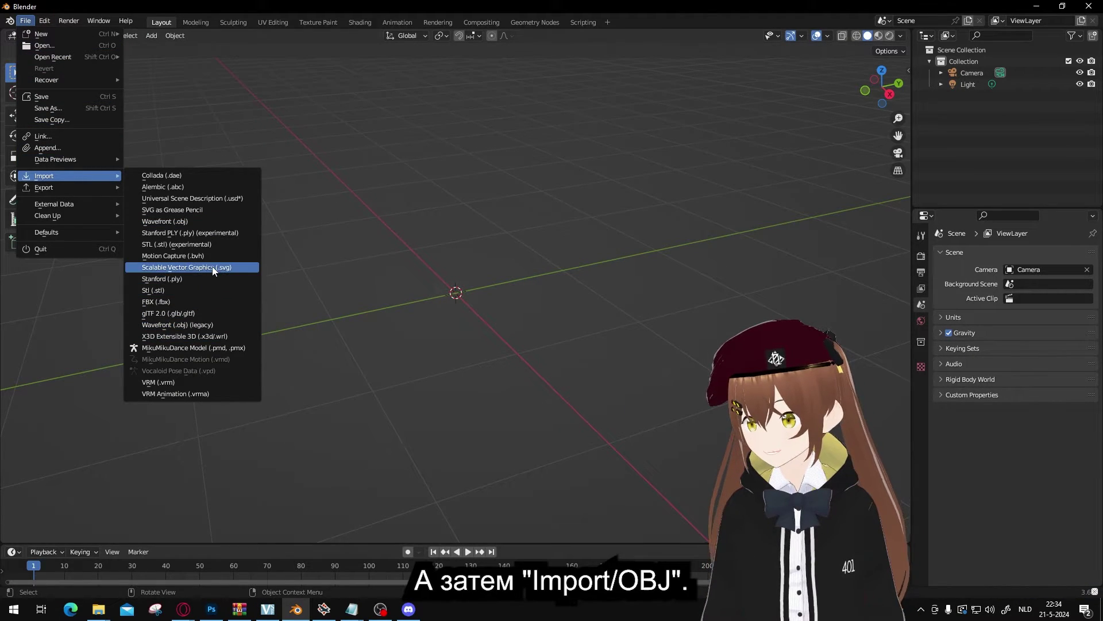
pyautogui.click(222, 325)
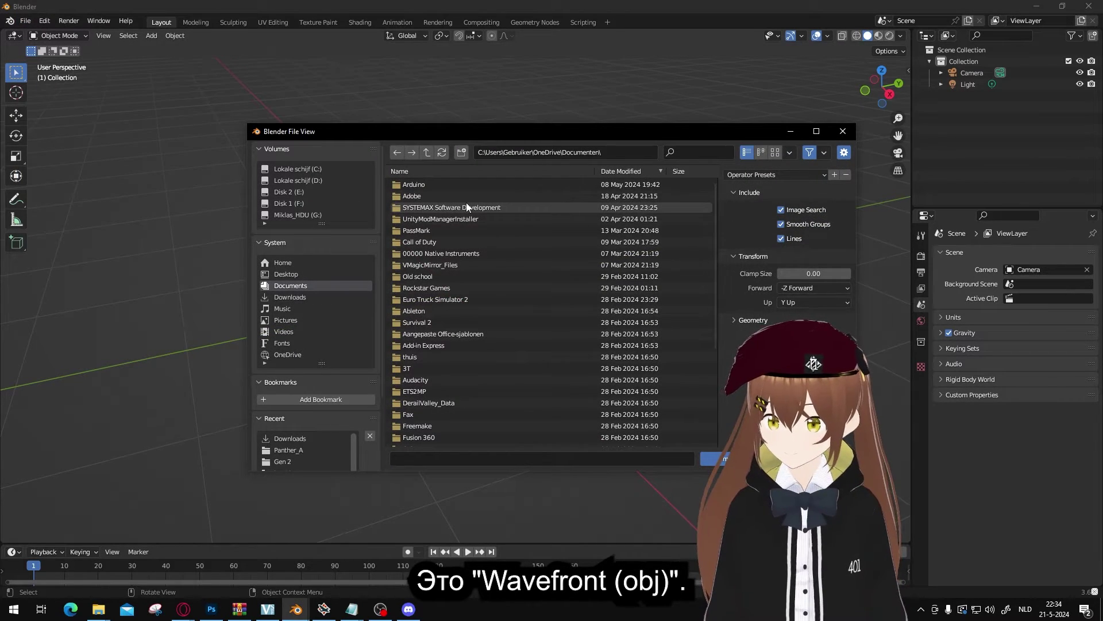
pyautogui.click(308, 295)
pyautogui.click(438, 185)
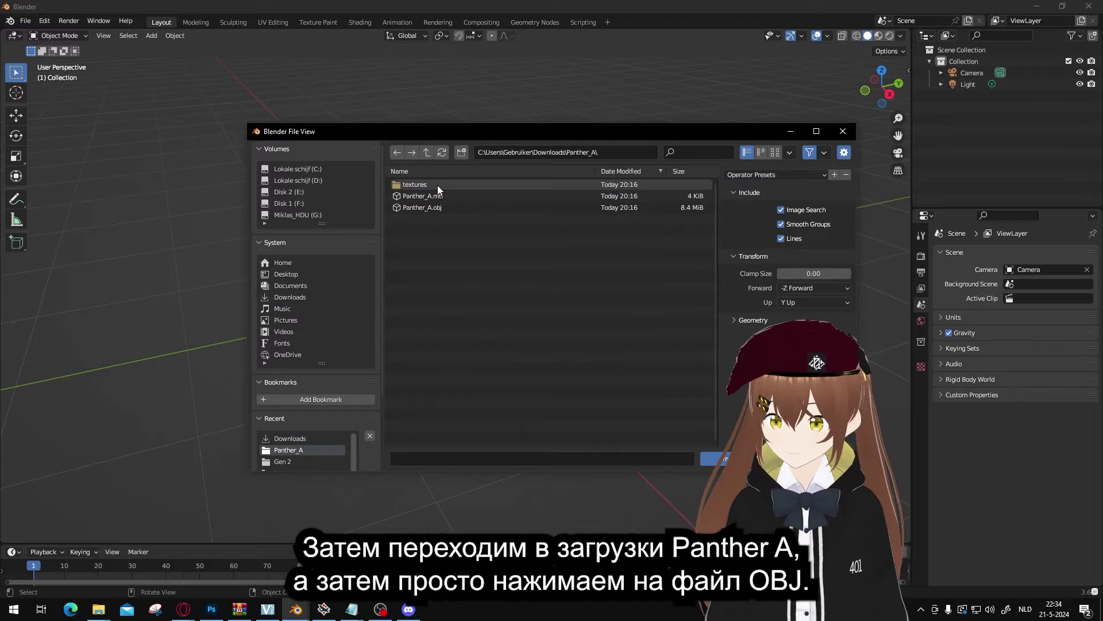
pyautogui.click(413, 206)
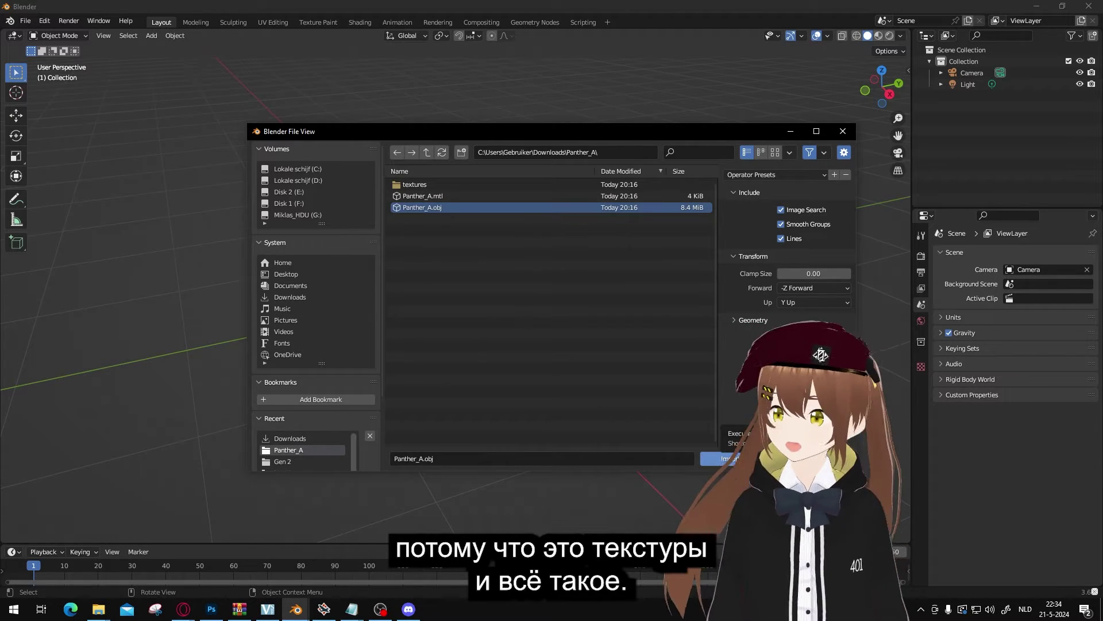
pyautogui.click(723, 458)
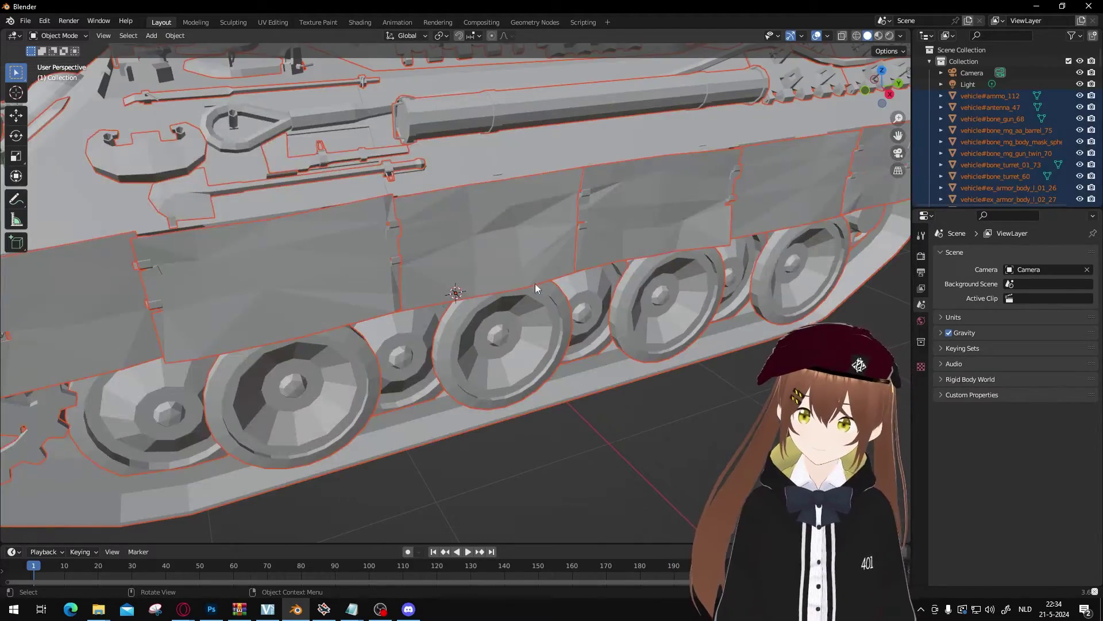
# Set the viewport shading to Material Preview to show the tank's textures, and deselect the imported parts.
pyautogui.scroll(-5, 535, 316)
pyautogui.moveTo(530, 361); pyautogui.dragTo(676, 322, button='middle')
pyautogui.scroll(-5, 348, 312)
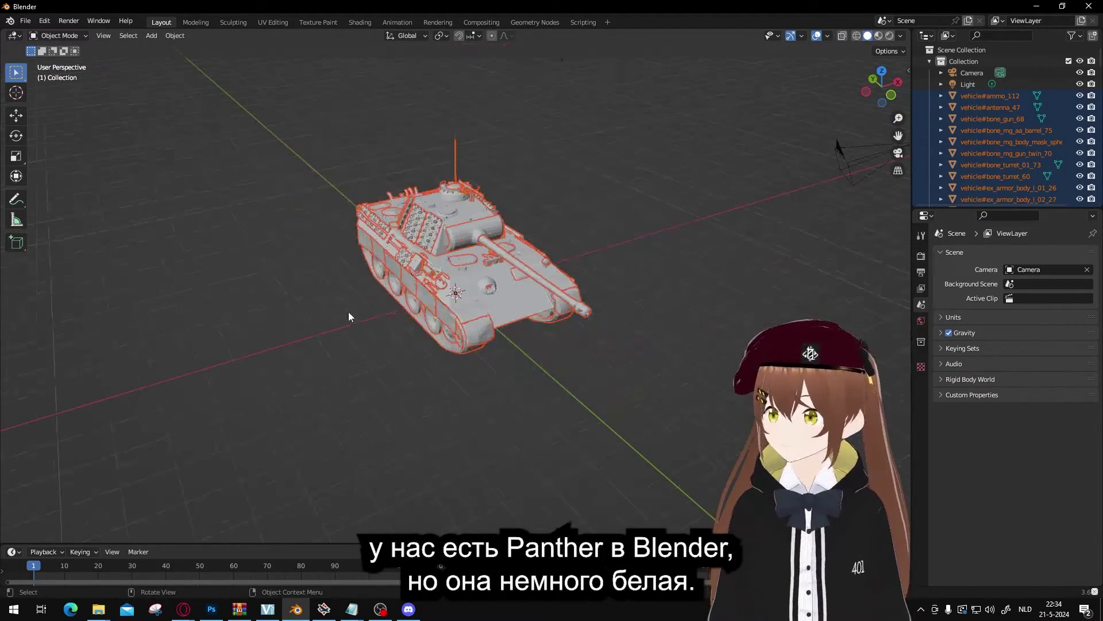
pyautogui.scroll(2, 444, 310)
pyautogui.moveTo(651, 178); pyautogui.dragTo(911, 10, button='middle')
pyautogui.click(882, 34)
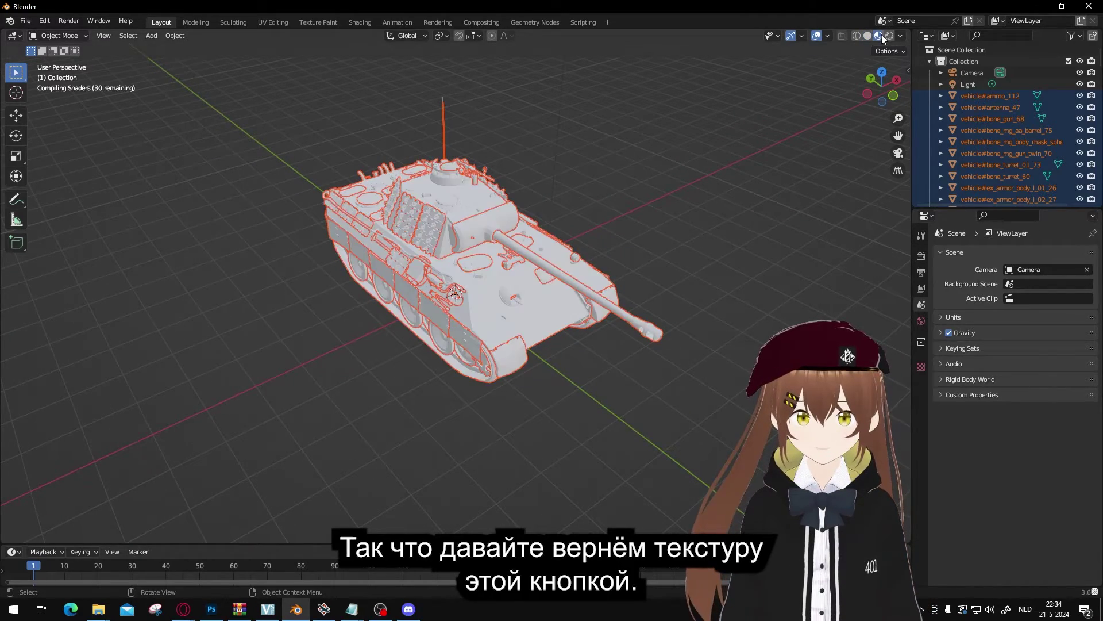
pyautogui.moveTo(682, 216); pyautogui.dragTo(660, 179, button='middle')
pyautogui.click(660, 178)
# Select the round hatch on the turret's rear and open it in the Texture Paint workspace.
pyautogui.moveTo(630, 216); pyautogui.dragTo(350, 195, button='middle')
pyautogui.scroll(5, 490, 178)
pyautogui.moveTo(490, 178)
pyautogui.keyDown('shift'); pyautogui.mouseDown(button='middle')
pyautogui.moveTo(471, 256)
pyautogui.moveTo(477, 329)
pyautogui.mouseUp(button='middle'); pyautogui.keyUp('shift')
pyautogui.click(445, 198)
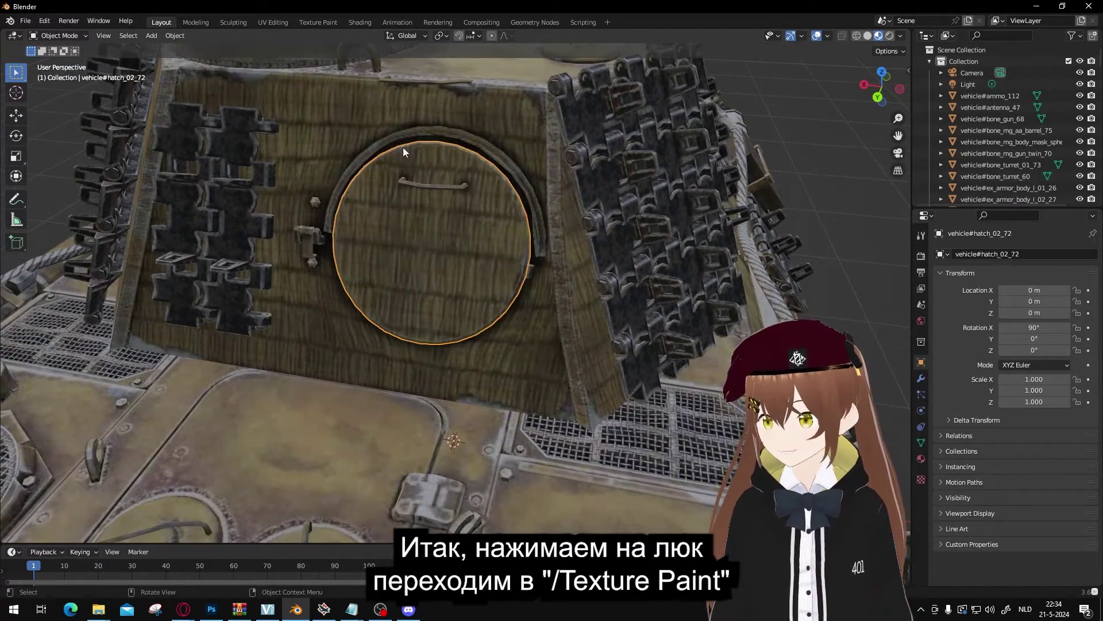
pyautogui.click(310, 22)
# Paint a white test patch on the rear hatch to locate it on the turret texture, and undo the patch.
pyautogui.scroll(-2, 290, 246)
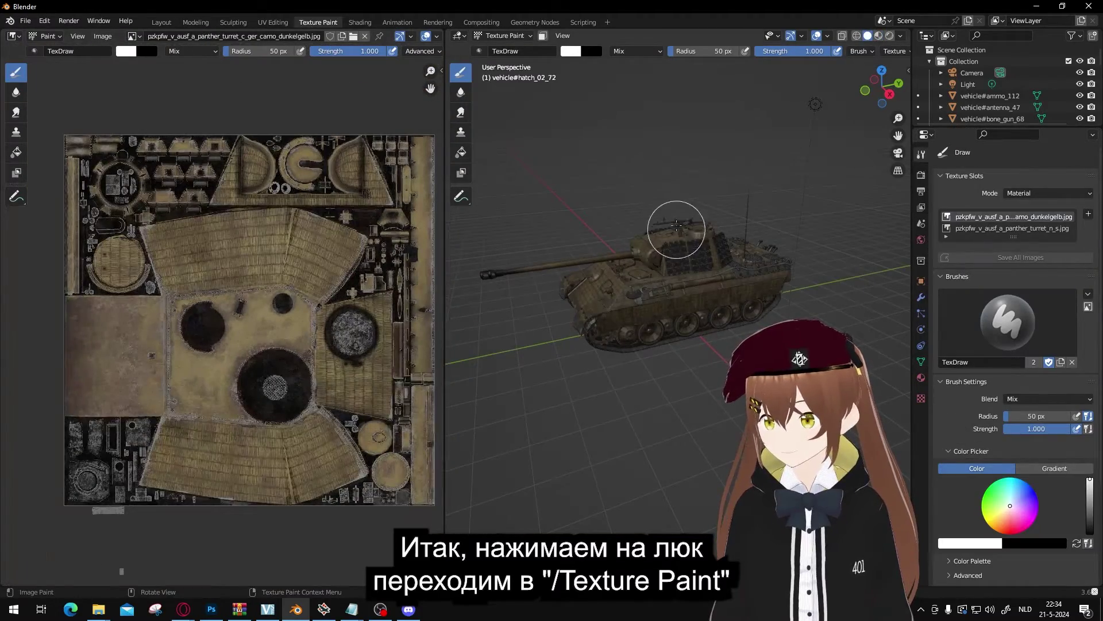
pyautogui.moveTo(665, 233); pyautogui.dragTo(719, 218, button='middle')
pyautogui.scroll(4, 718, 218)
pyautogui.moveTo(775, 192)
pyautogui.mouseDown(button='middle')
pyautogui.moveTo(668, 203)
pyautogui.moveTo(684, 212)
pyautogui.mouseUp(button='middle')
pyautogui.scroll(4, 668, 202)
pyautogui.moveTo(686, 213)
pyautogui.mouseDown()
pyautogui.moveTo(636, 253)
pyautogui.moveTo(688, 214)
pyautogui.moveTo(672, 261)
pyautogui.moveTo(689, 247)
pyautogui.mouseUp()
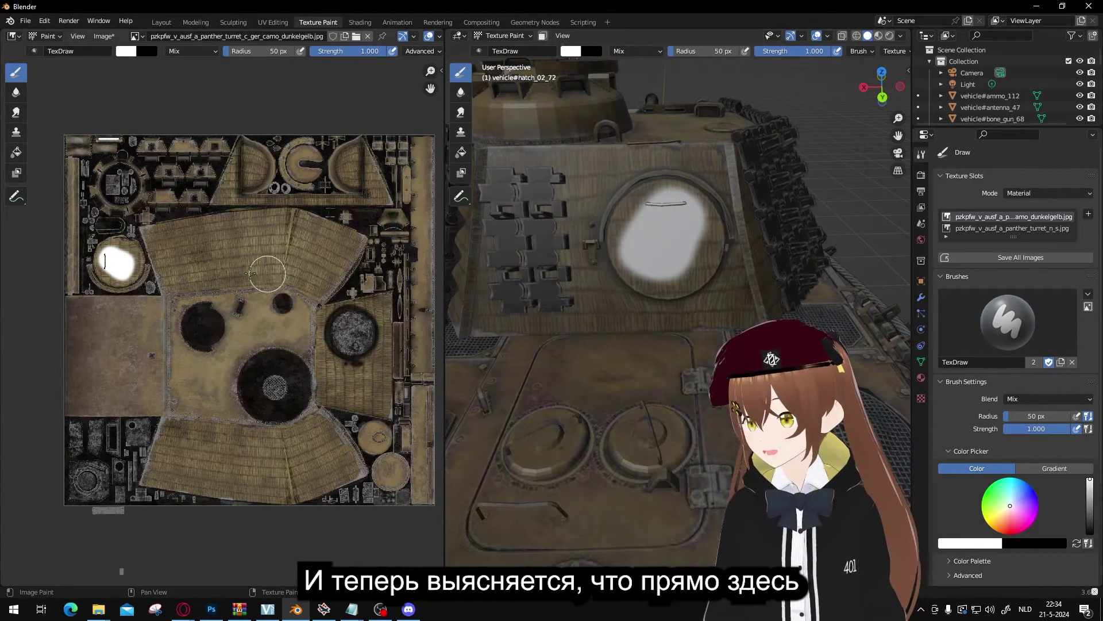
pyautogui.scroll(5, 99, 258)
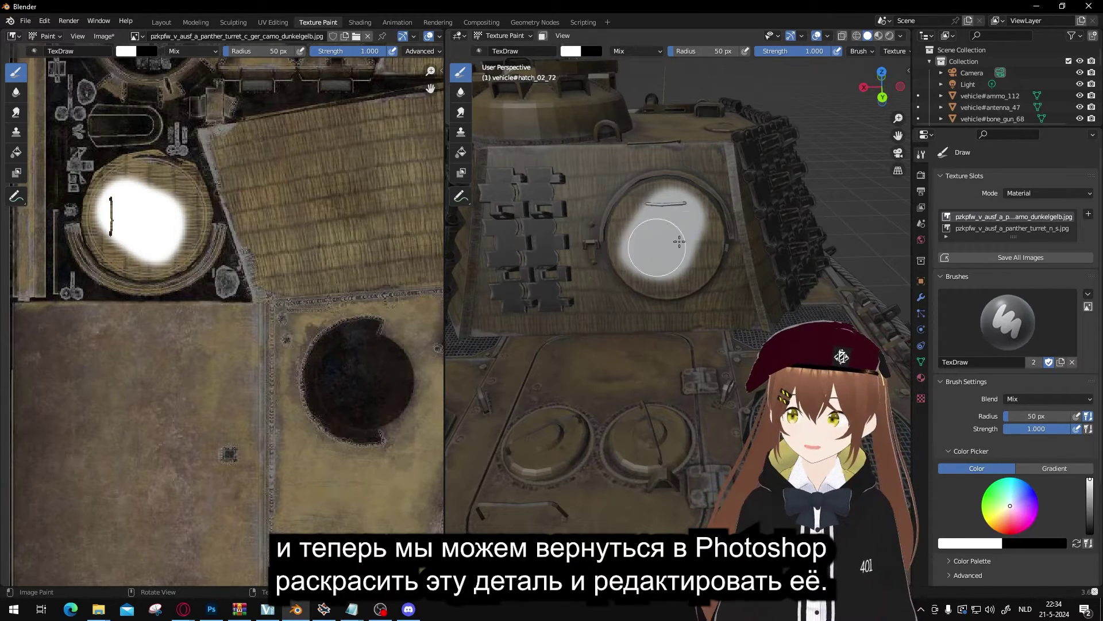
pyautogui.hotkey('ctrl', 'z')
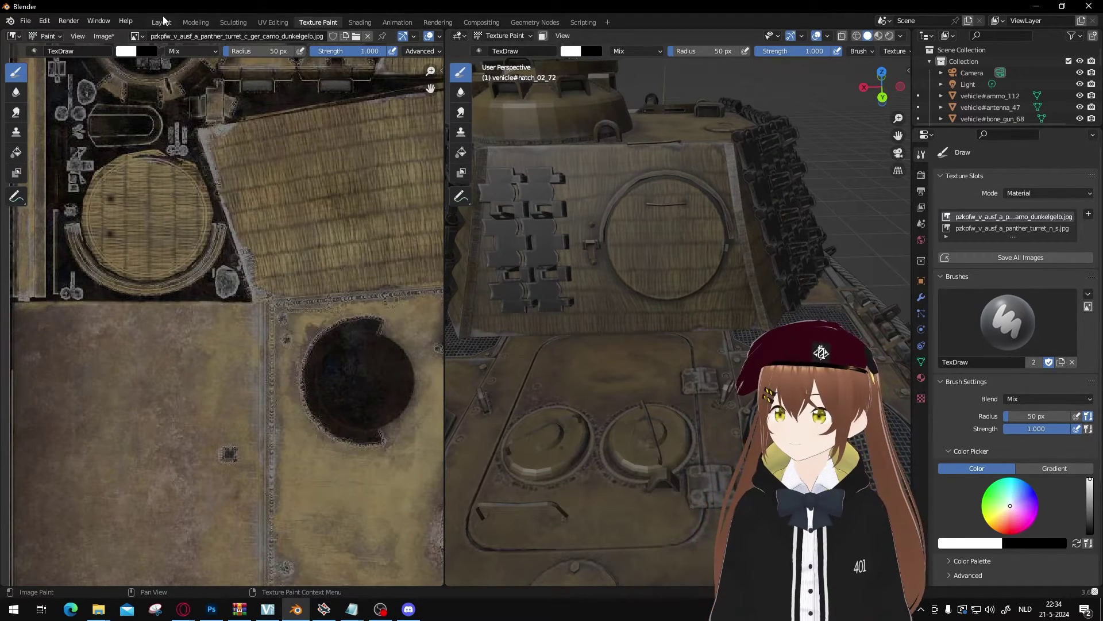
# Return to the Layout workspace, select the tank's hull, and open it in the Texture Paint workspace.
pyautogui.click(161, 22)
pyautogui.scroll(-8, 491, 222)
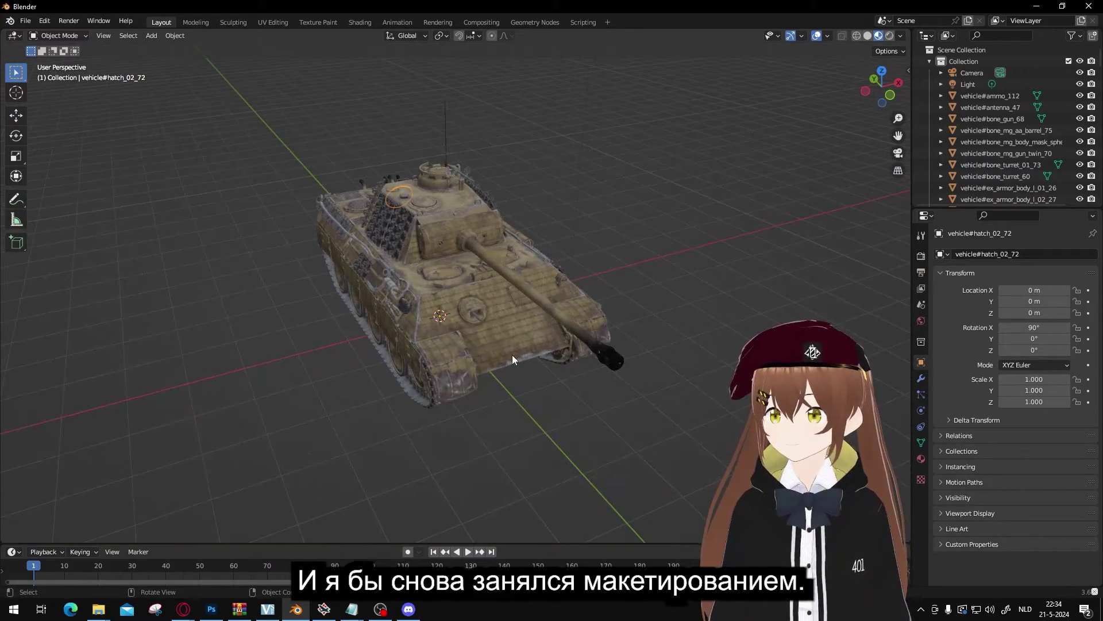
pyautogui.click(513, 331)
pyautogui.scroll(3, 500, 319)
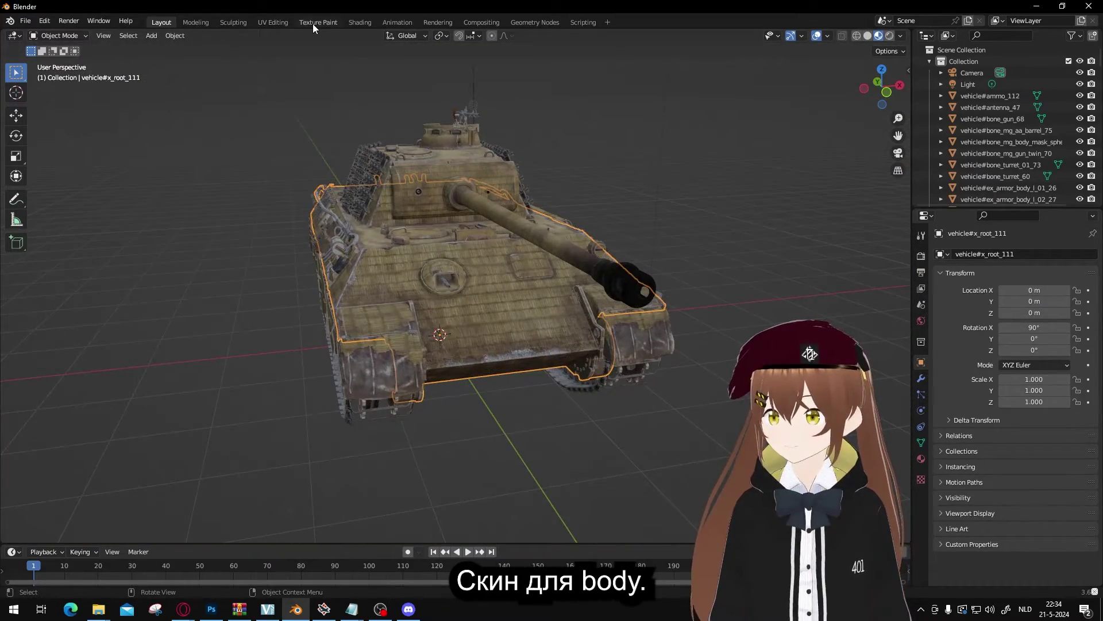
pyautogui.click(315, 23)
# Paint a white test patch on the hull's front plate to locate that area on the body texture.
pyautogui.scroll(-5, 649, 296)
pyautogui.moveTo(650, 296); pyautogui.dragTo(778, 270, button='middle')
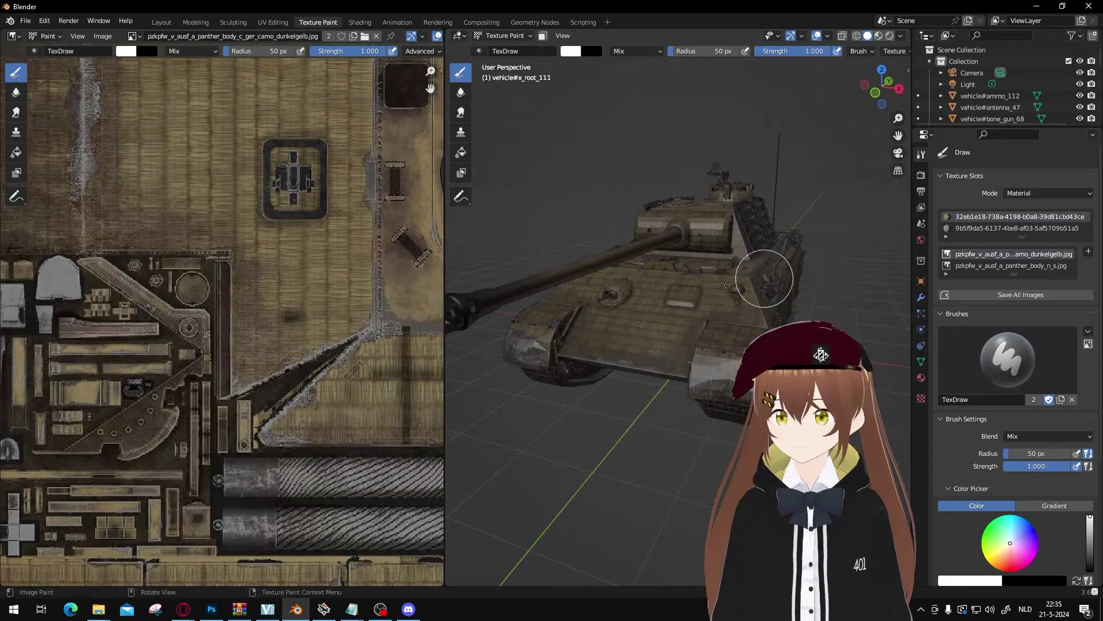
pyautogui.scroll(4, 669, 357)
pyautogui.moveTo(669, 357); pyautogui.dragTo(660, 320, button='middle')
pyautogui.moveTo(661, 320)
pyautogui.mouseDown()
pyautogui.moveTo(635, 345)
pyautogui.moveTo(639, 374)
pyautogui.mouseUp()
pyautogui.moveTo(641, 354); pyautogui.dragTo(661, 322, button='middle')
pyautogui.scroll(-4, 181, 225)
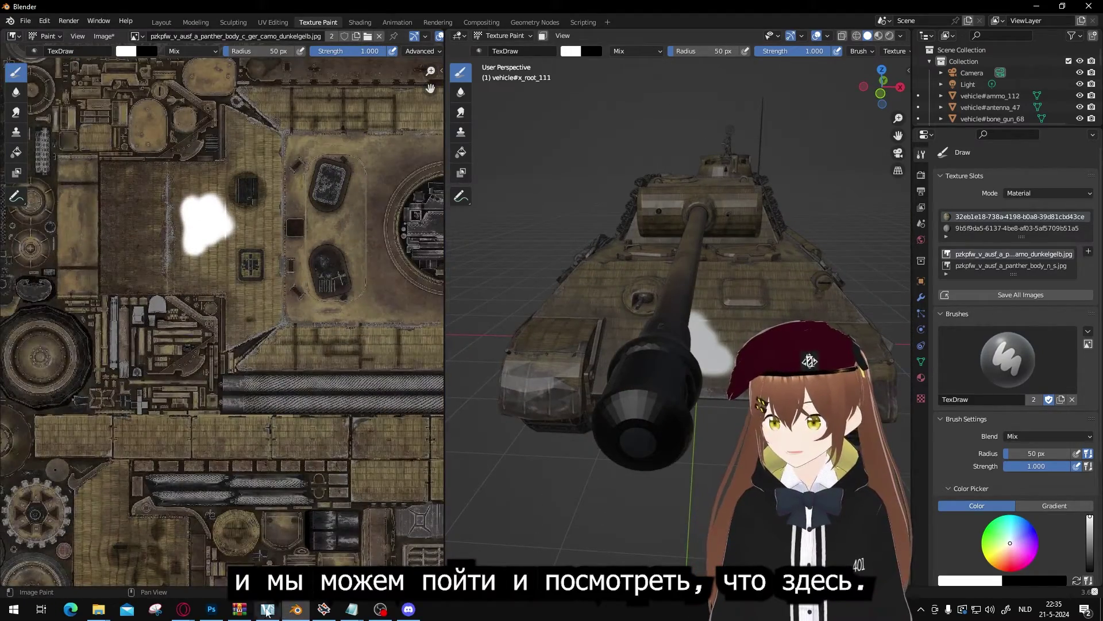
# In Photoshop, fill a 129 × 147 px rectangle on the front plate area of Laag 1 with black, and deselect.
pyautogui.click(211, 609)
pyautogui.keyDown('alt'); pyautogui.scroll(5, 423, 267); pyautogui.keyUp('alt')
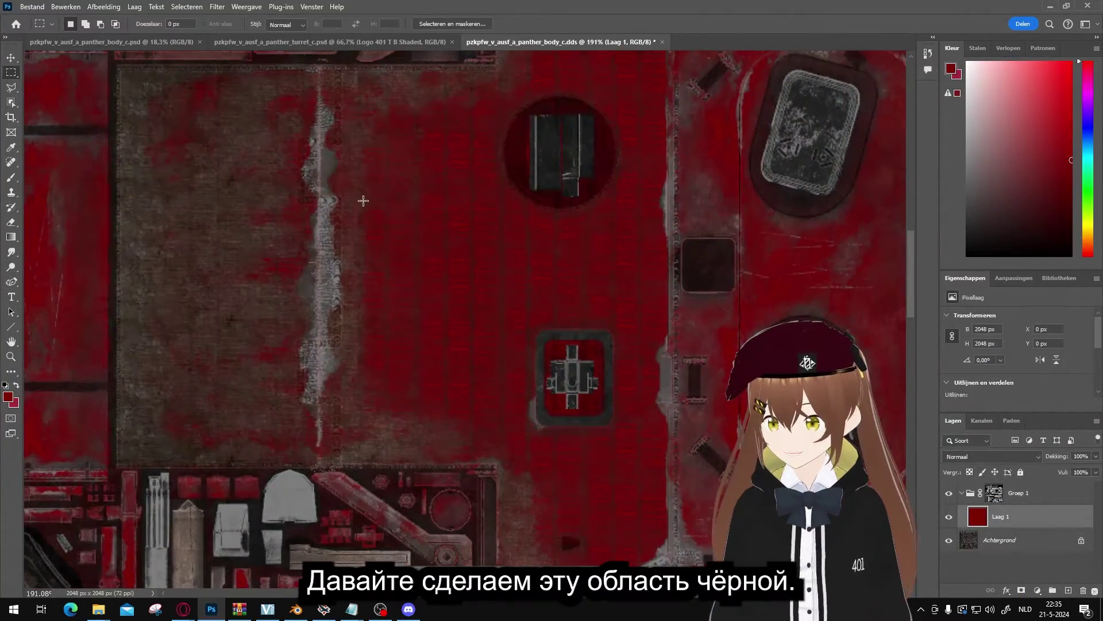
pyautogui.moveTo(361, 200); pyautogui.dragTo(502, 361)
pyautogui.hotkey('alt', 'BackSpace')
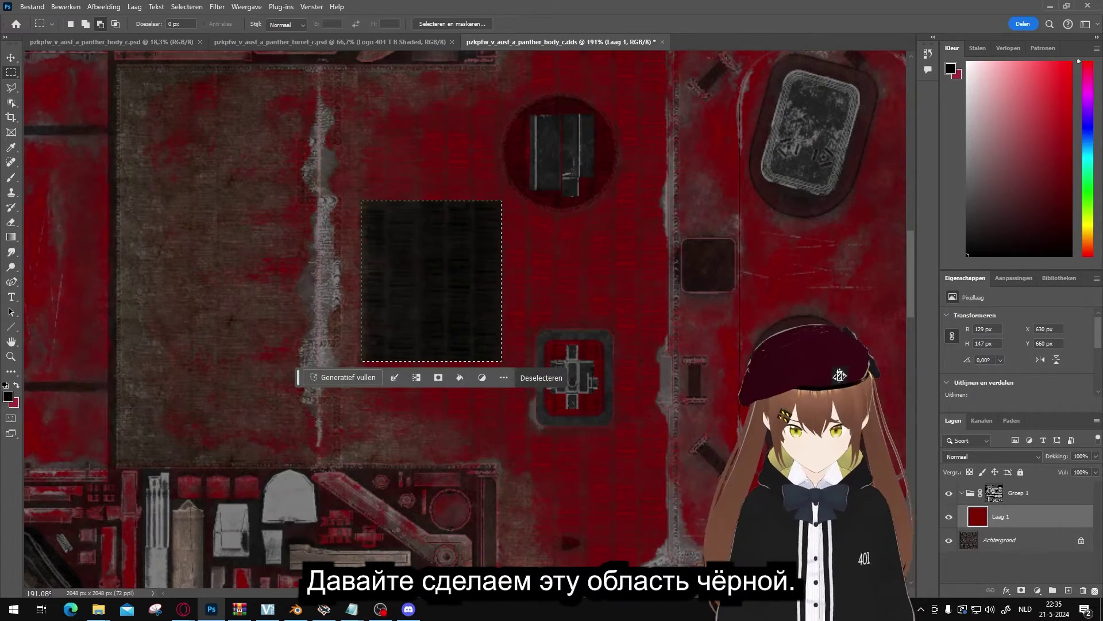
pyautogui.hotkey('ctrl', 'd')
pyautogui.keyDown('alt'); pyautogui.scroll(-5, 297, 169); pyautogui.keyUp('alt')
pyautogui.keyDown('alt'); pyautogui.scroll(-4, 297, 169); pyautogui.keyUp('alt')
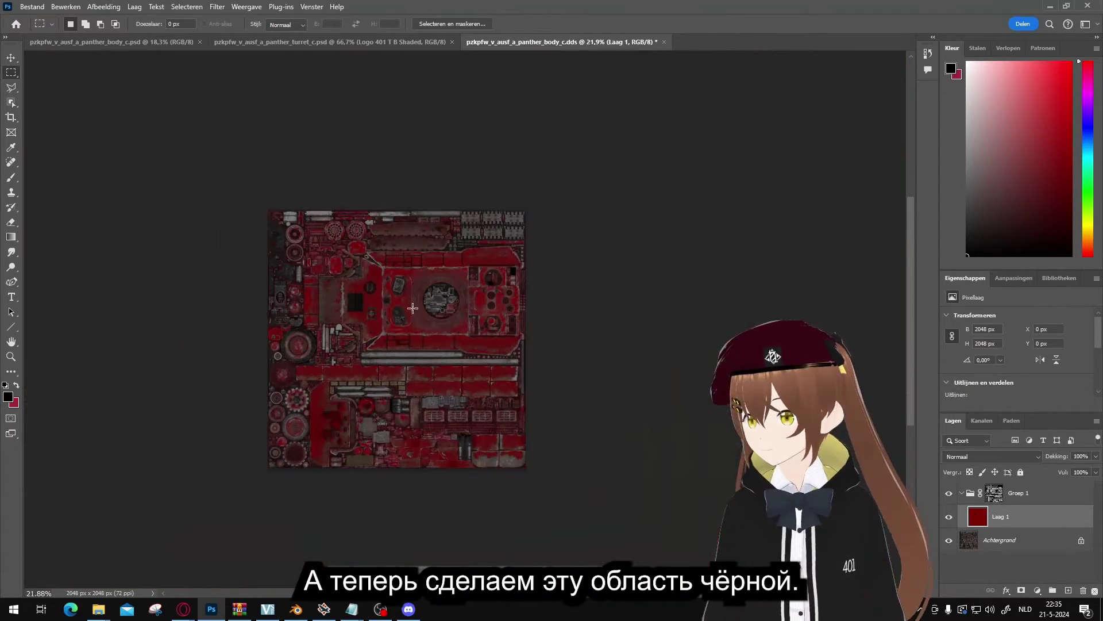
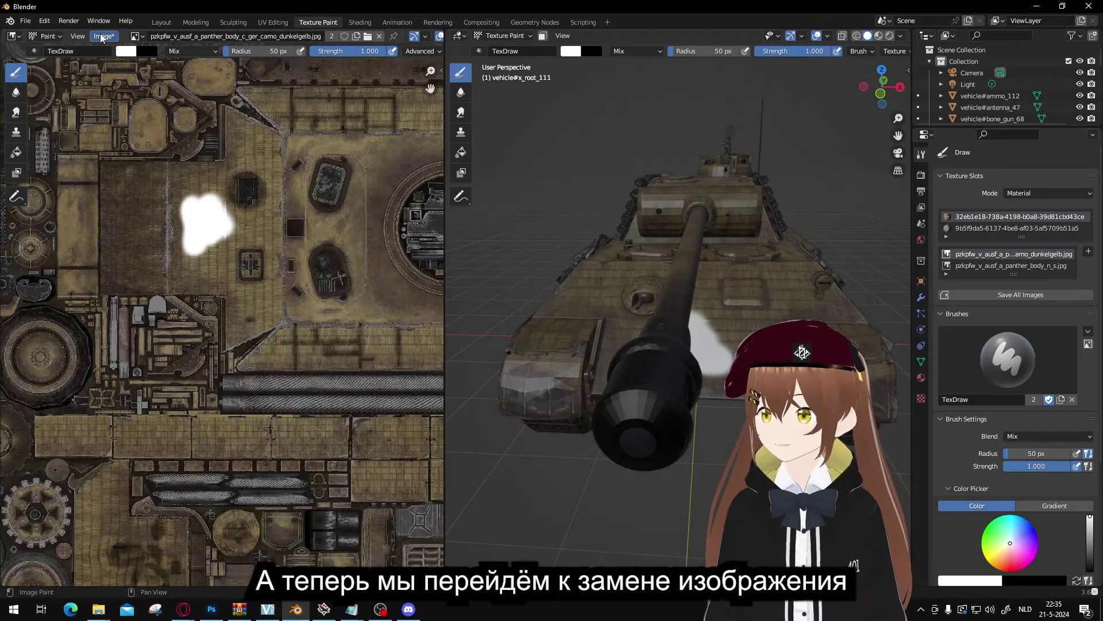
# Replace the hull's texture image in Blender with pzkpfw_v_ausf_a_panther_body_c.png from Downloads.
pyautogui.click(102, 36)
pyautogui.click(159, 89)
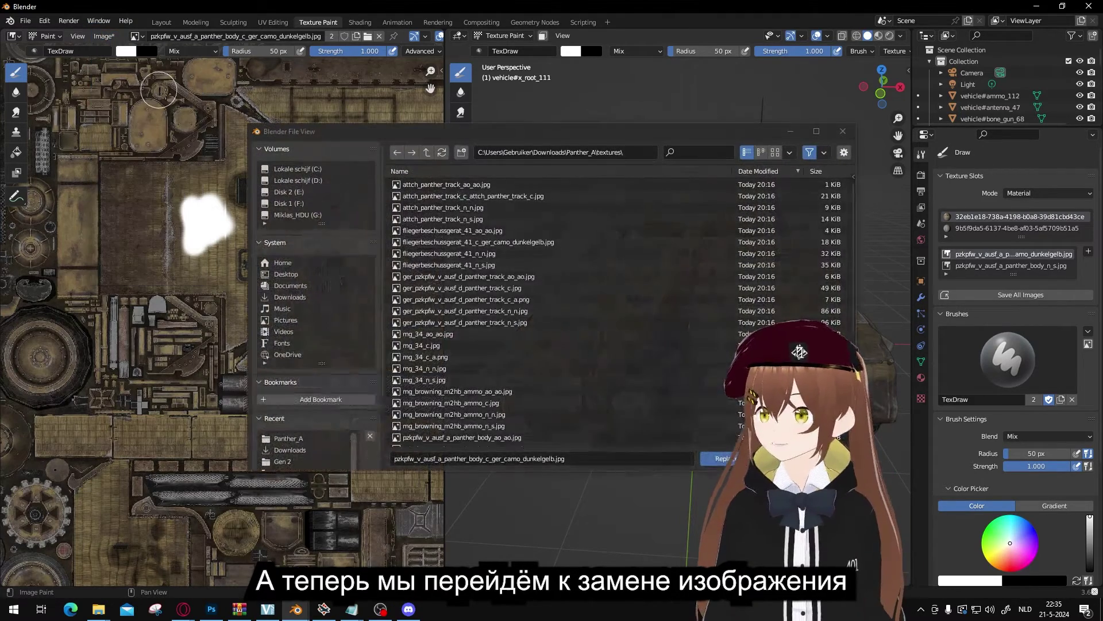
pyautogui.click(290, 297)
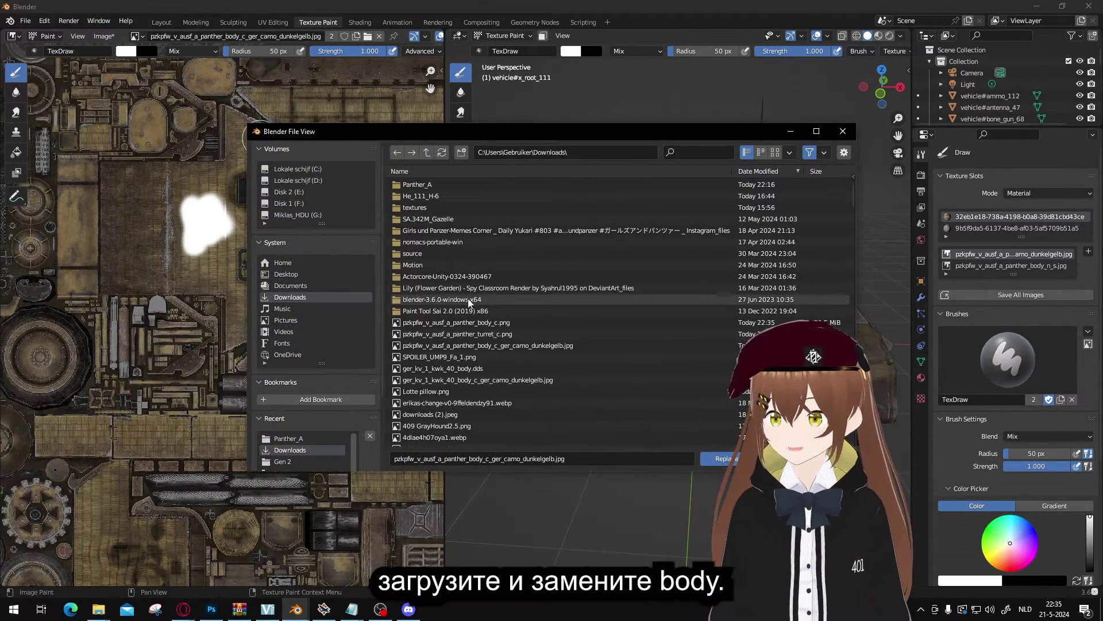
pyautogui.doubleClick(454, 323)
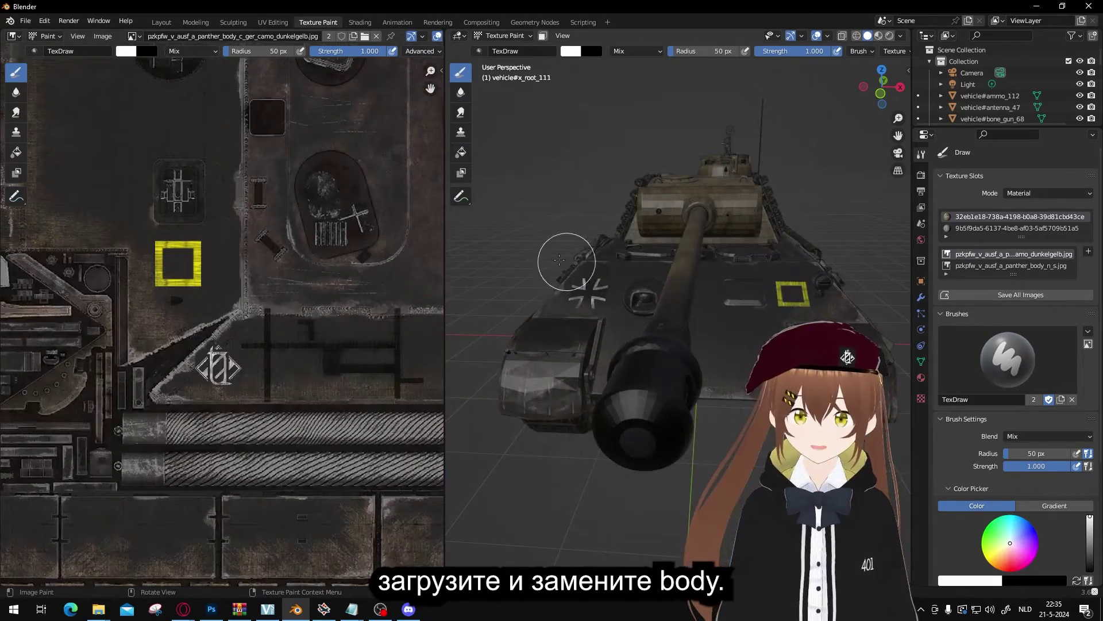
pyautogui.moveTo(559, 260); pyautogui.dragTo(705, 247, button='middle')
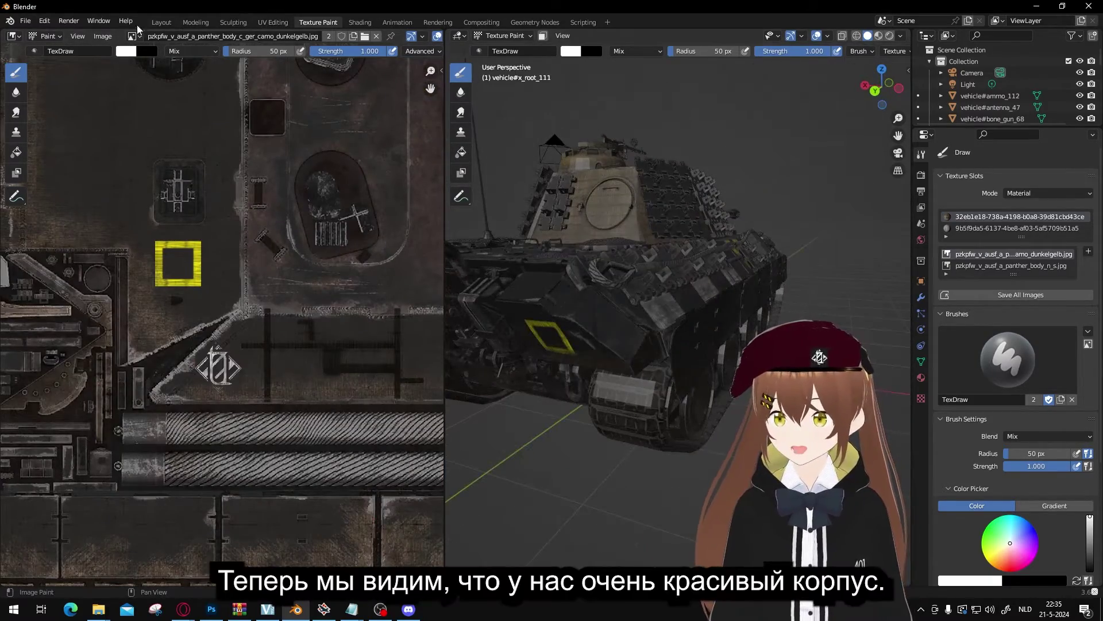
# Return to the Layout workspace and examine the hull's new texture from several sides.
pyautogui.click(161, 23)
pyautogui.moveTo(430, 274)
pyautogui.mouseDown(button='middle')
pyautogui.moveTo(559, 266)
pyautogui.moveTo(690, 279)
pyautogui.mouseUp(button='middle')
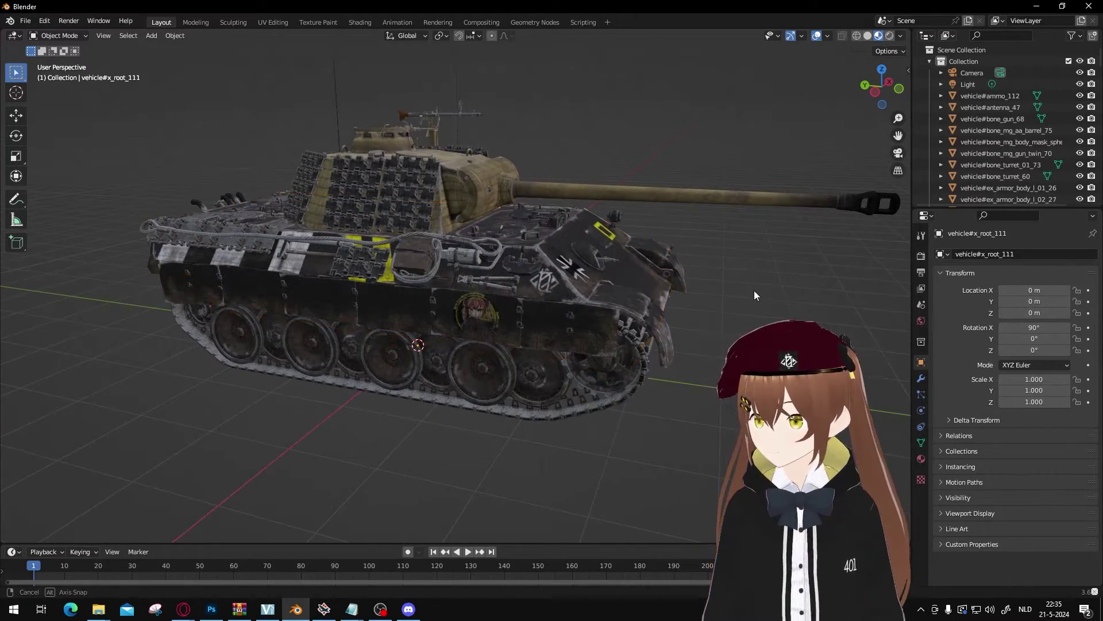
pyautogui.click(680, 298)
pyautogui.moveTo(754, 291); pyautogui.dragTo(478, 312, button='middle')
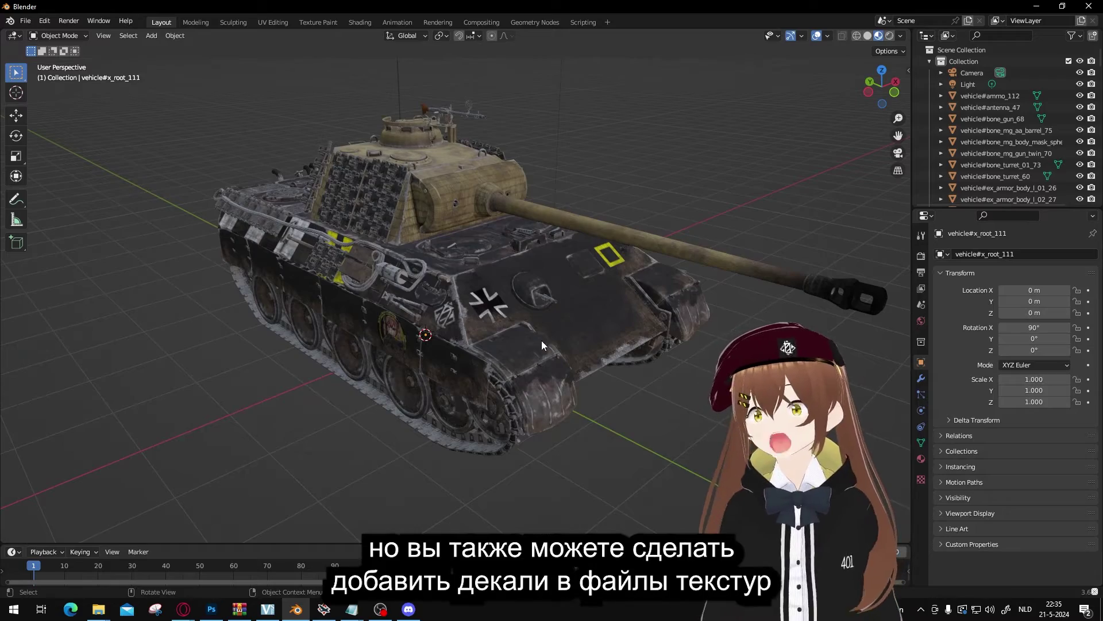
pyautogui.click(629, 241)
# Compare the decals on the full body texture with their placement on the hull in the Texture Paint workspace.
pyautogui.click(311, 23)
pyautogui.moveTo(632, 287)
pyautogui.mouseDown(button='middle')
pyautogui.moveTo(661, 276)
pyautogui.moveTo(689, 305)
pyautogui.mouseUp(button='middle')
pyautogui.scroll(-6, 256, 328)
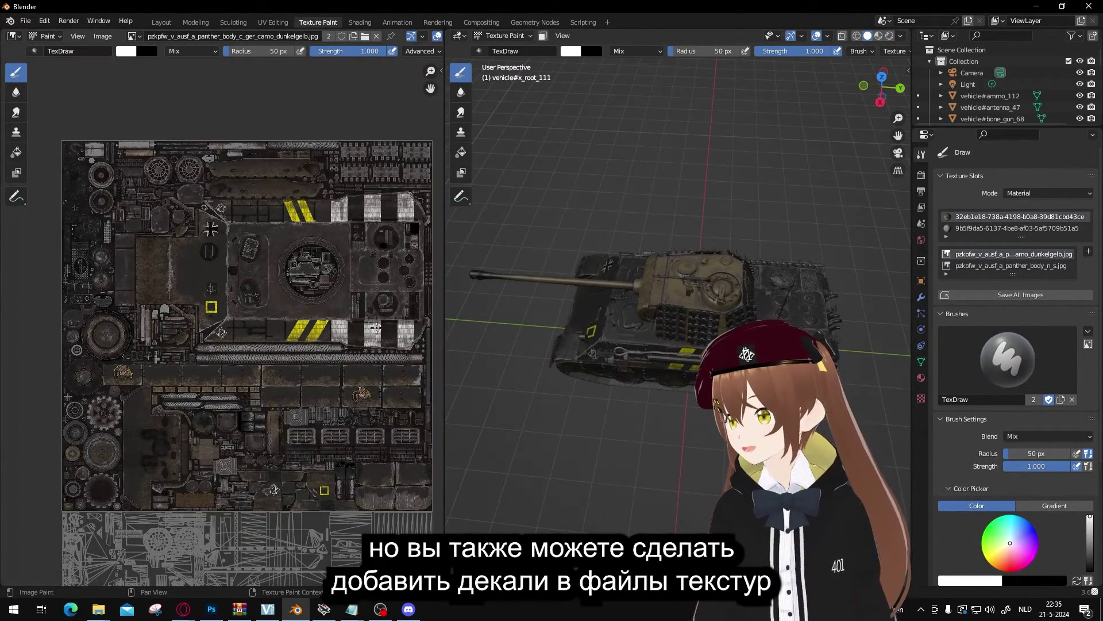
pyautogui.scroll(3, 563, 394)
pyautogui.moveTo(563, 395); pyautogui.dragTo(575, 306, button='middle')
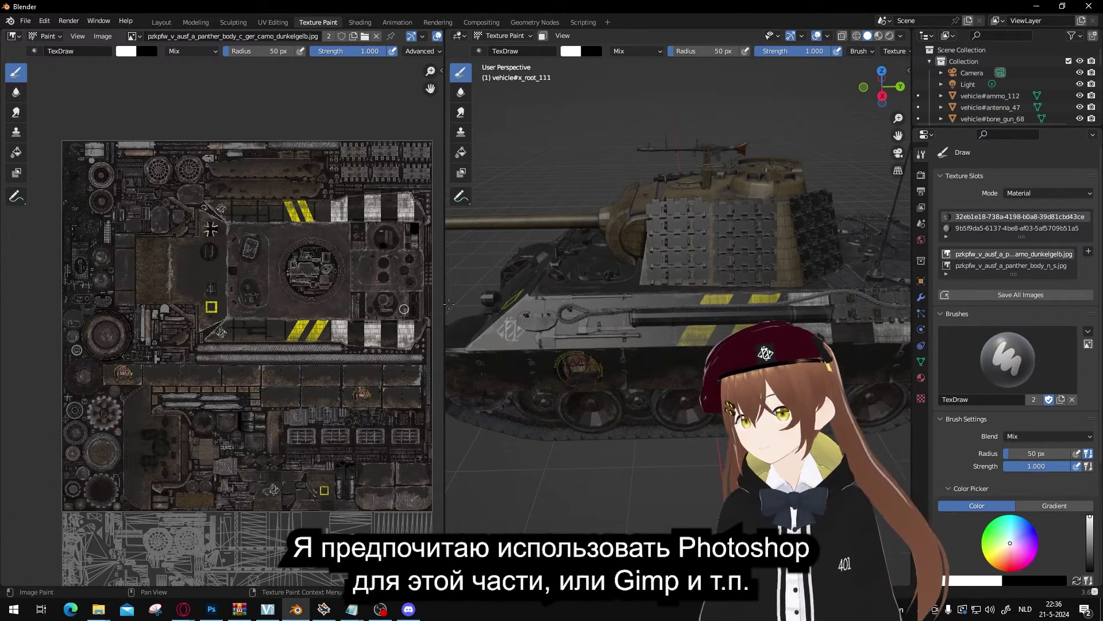
pyautogui.moveTo(591, 291); pyautogui.dragTo(638, 270, button='middle')
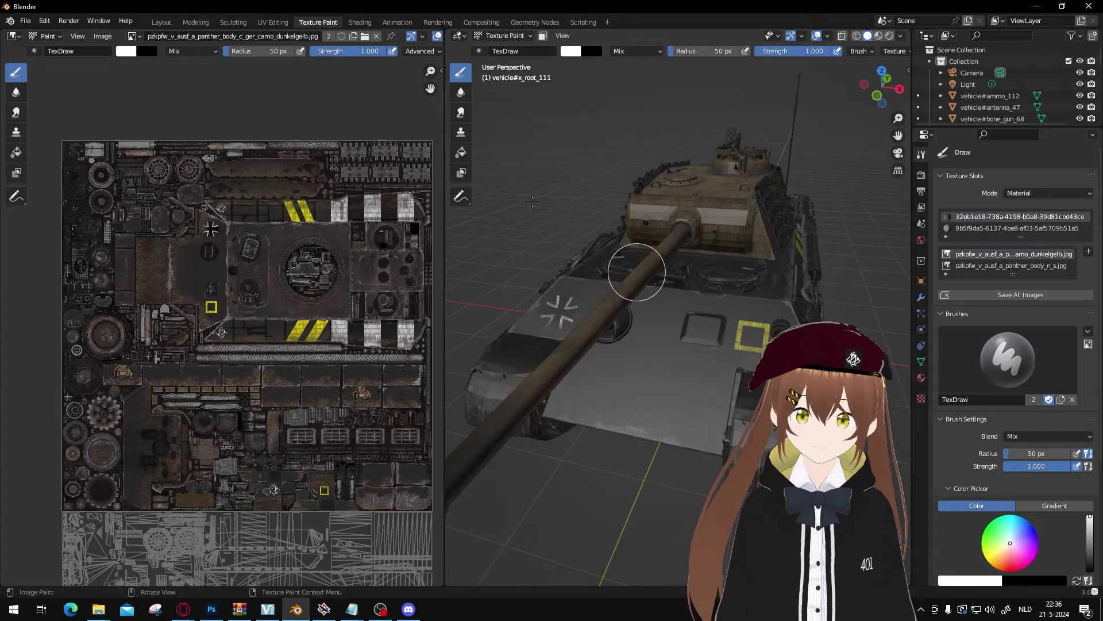
# Align the scene camera to a front view of the tank in the Layout workspace.
pyautogui.click(161, 22)
pyautogui.moveTo(356, 173)
pyautogui.mouseDown(button='middle')
pyautogui.moveTo(467, 177)
pyautogui.moveTo(636, 219)
pyautogui.mouseUp(button='middle')
pyautogui.click(698, 235)
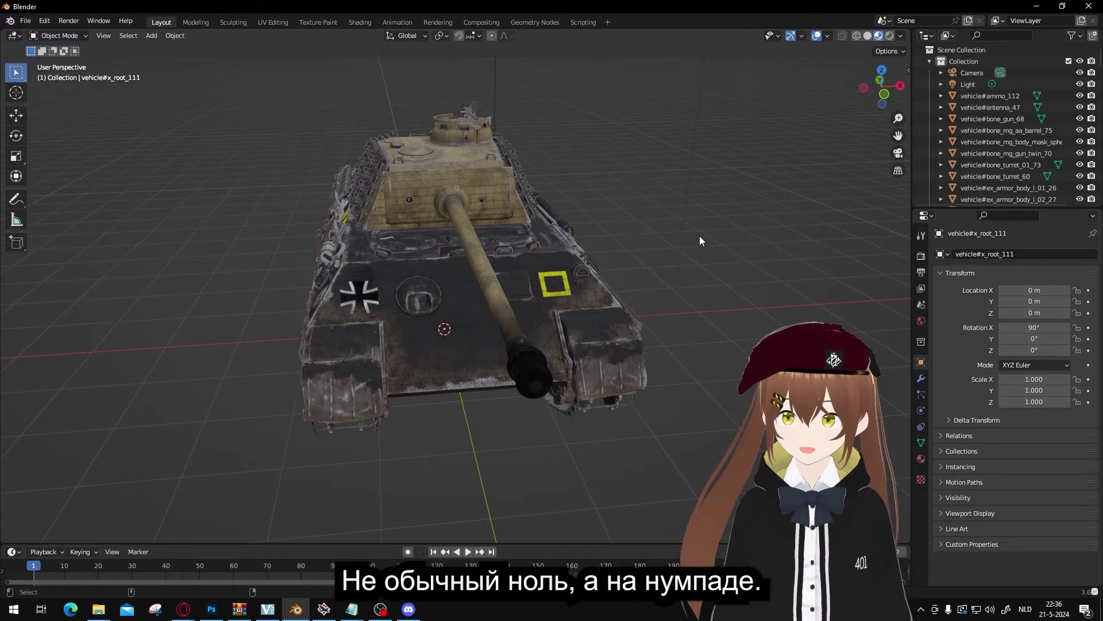
pyautogui.press('KP_0')
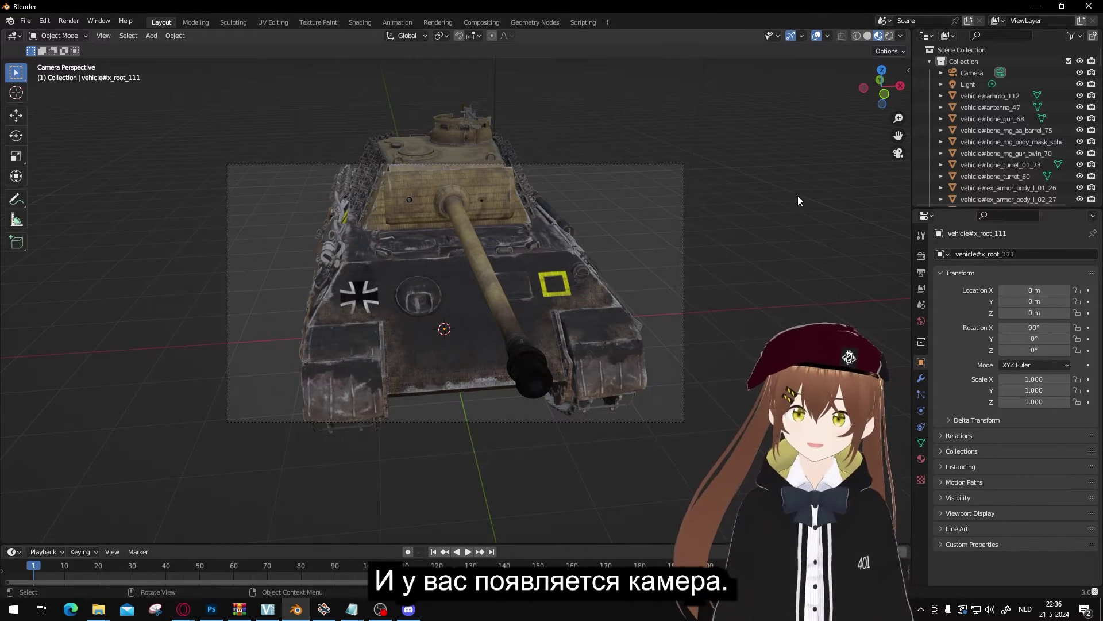
# Lock the camera to the view and reframe the whole tank from a front three-quarter angle.
pyautogui.click(908, 69)
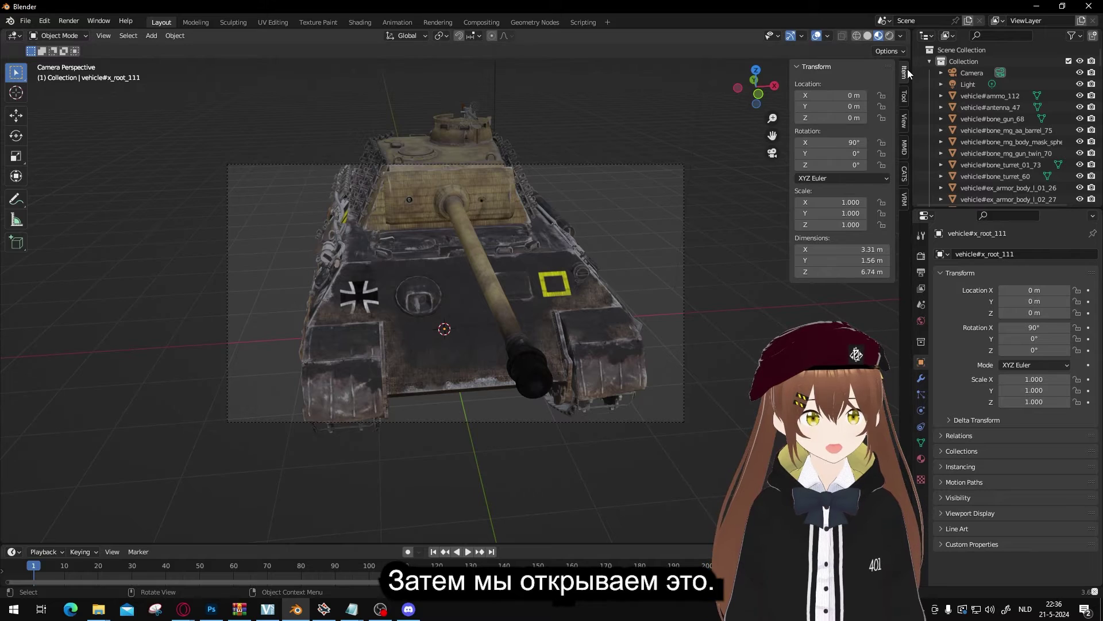
pyautogui.click(905, 123)
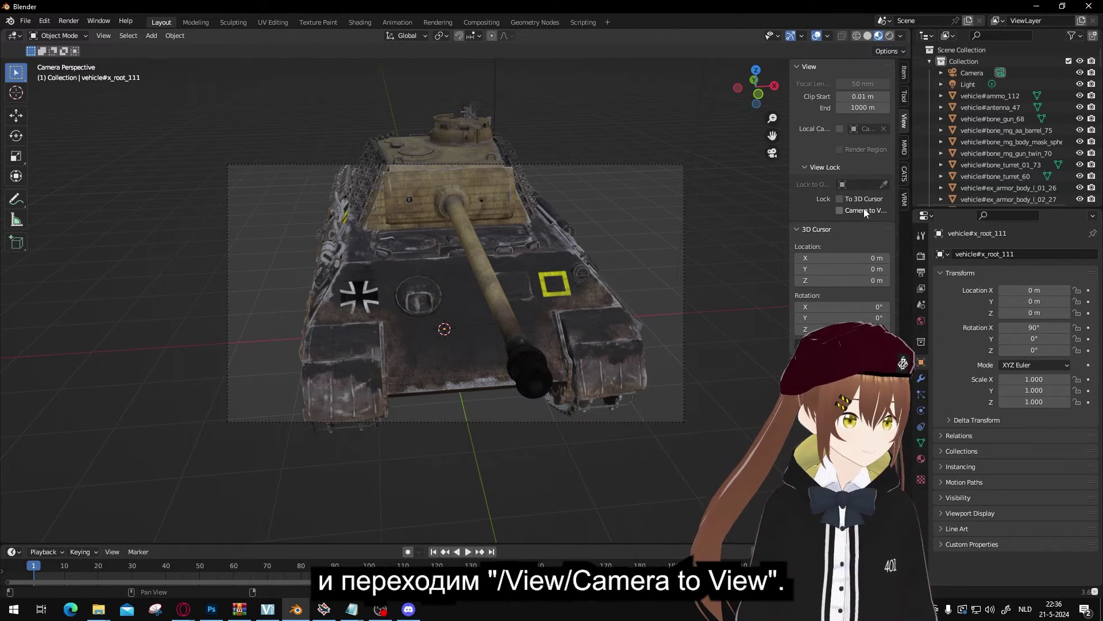
pyautogui.scroll(-2, 488, 247)
pyautogui.moveTo(488, 247)
pyautogui.mouseDown(button='middle')
pyautogui.moveTo(508, 236)
pyautogui.moveTo(503, 252)
pyautogui.mouseUp(button='middle')
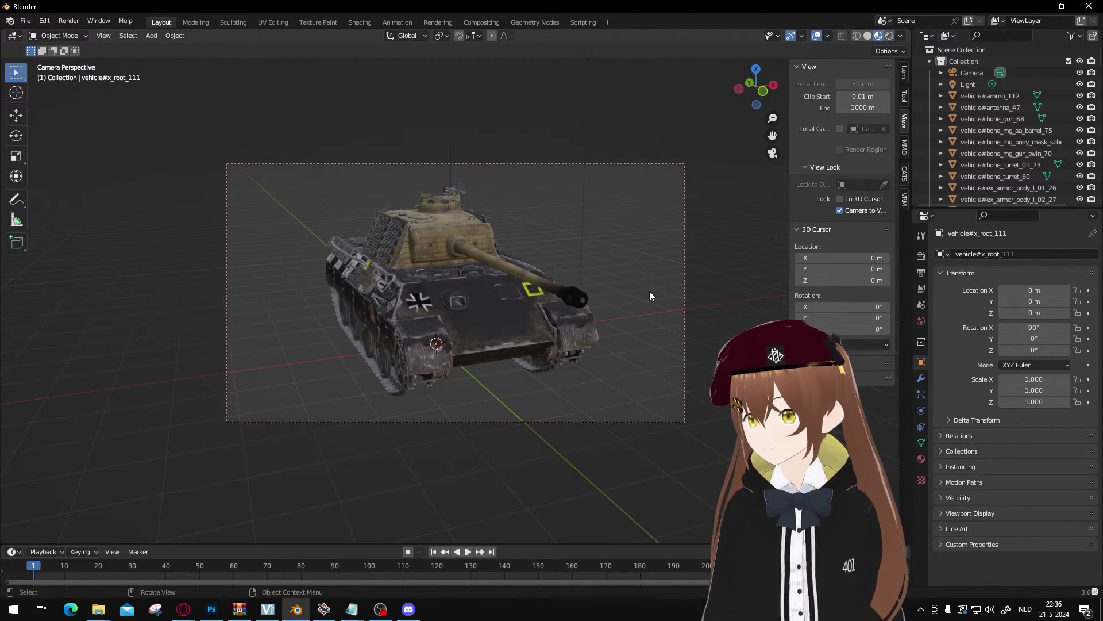
# Render the camera view, examine how the tank is lit and close the render window.
pyautogui.press('F12')
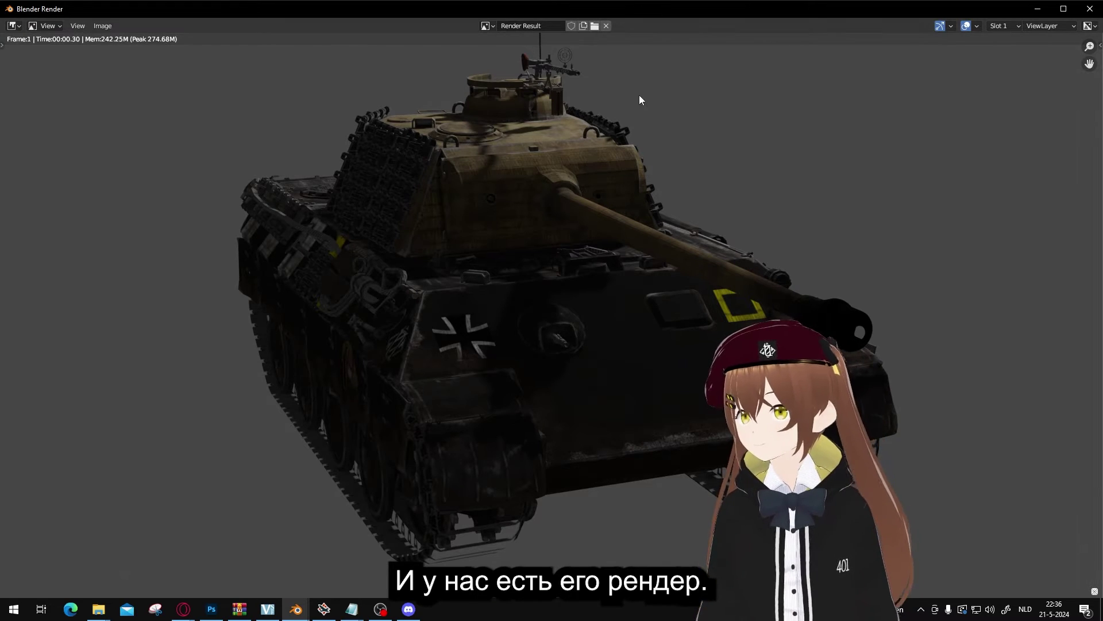
pyautogui.scroll(-3, 632, 241)
pyautogui.scroll(2, 654, 220)
pyautogui.scroll(1, 606, 251)
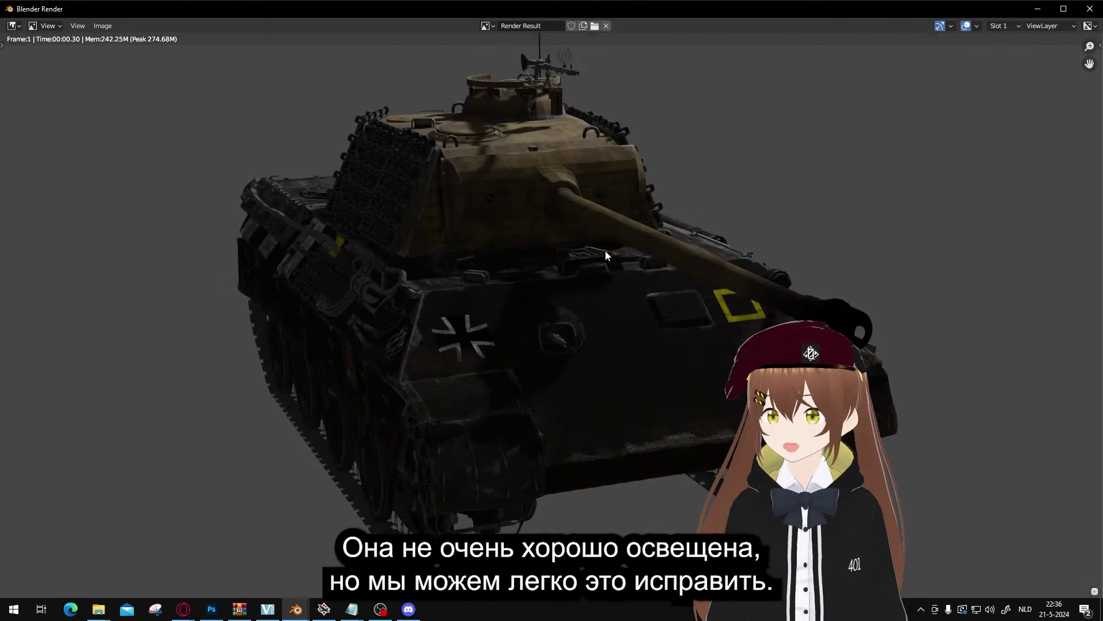
pyautogui.click(1089, 9)
# Unlock the camera from the view and duplicate the scene's light.
pyautogui.click(840, 211)
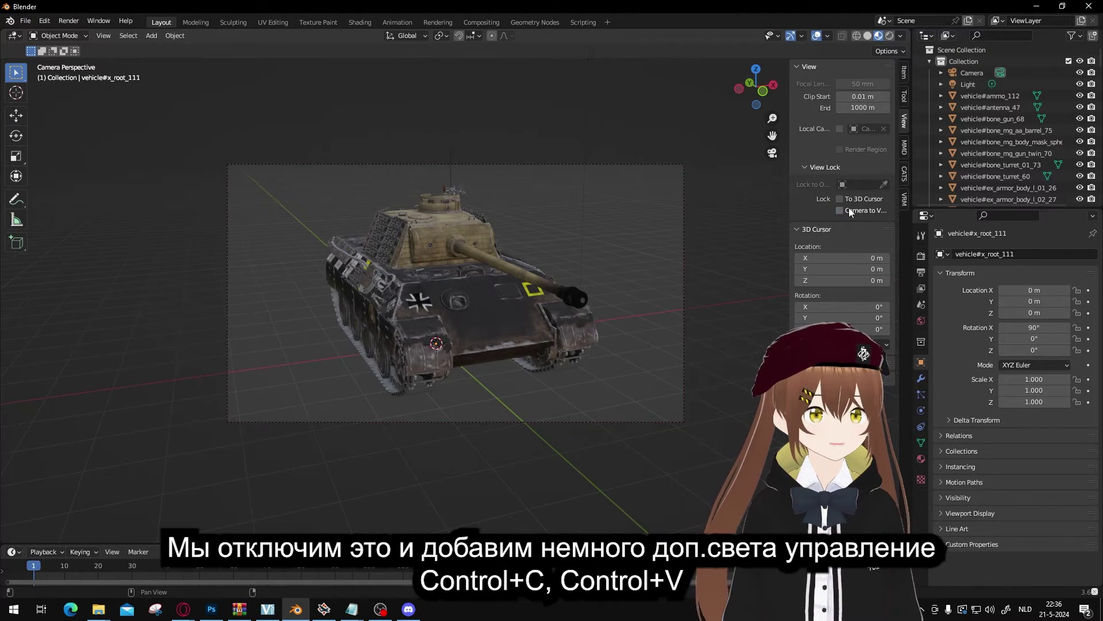
pyautogui.moveTo(592, 241); pyautogui.dragTo(578, 210, button='middle')
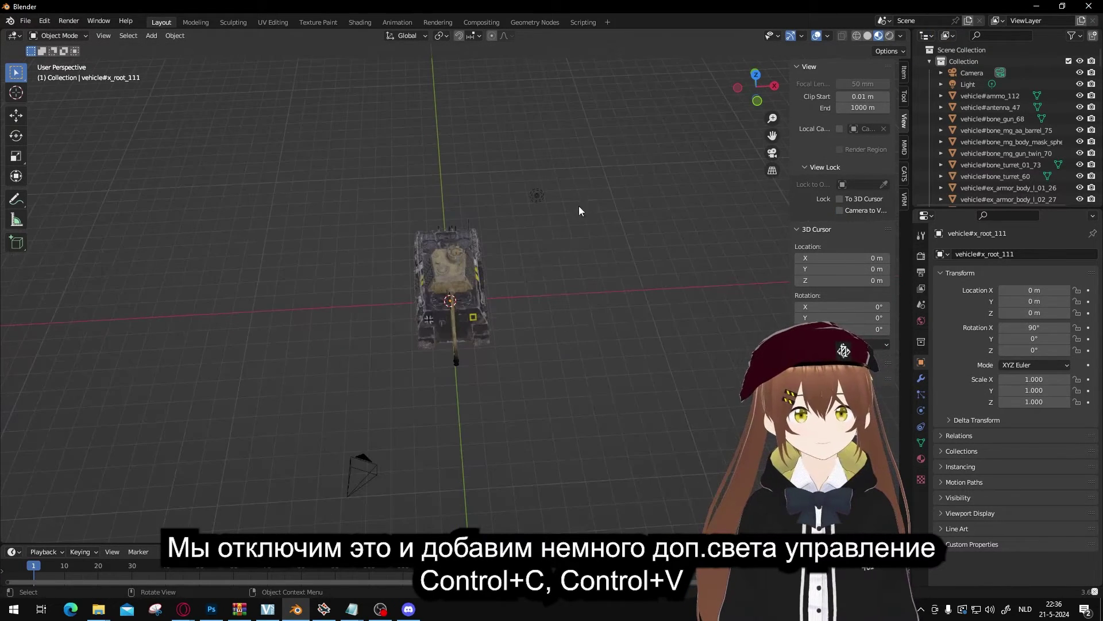
pyautogui.click(535, 198)
pyautogui.hotkey('ctrl', 'c')
pyautogui.hotkey('ctrl', 'v')
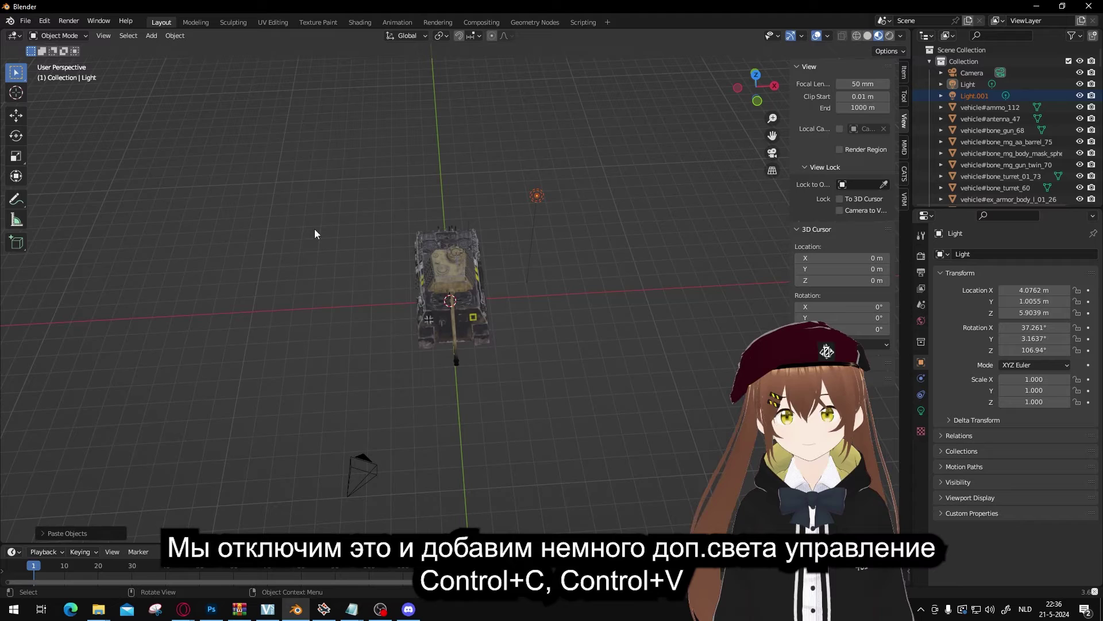
# Move the duplicated light to the opposite side of the tank and render the scene to check the lighting.
pyautogui.click(16, 114)
pyautogui.moveTo(581, 195); pyautogui.dragTo(386, 285)
pyautogui.click(562, 320)
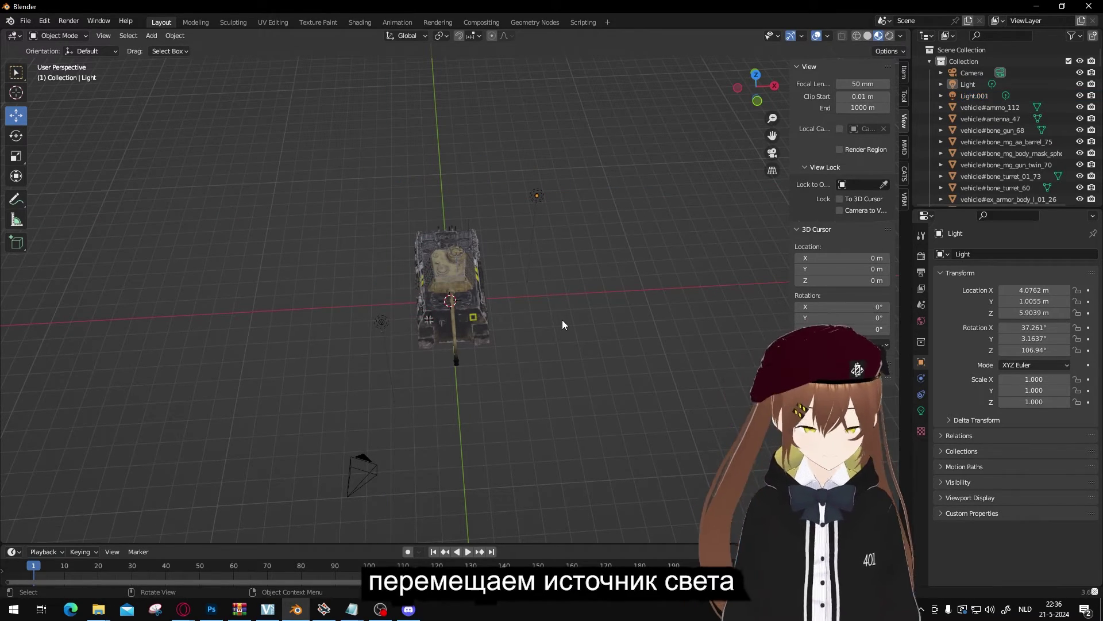
pyautogui.press('F12')
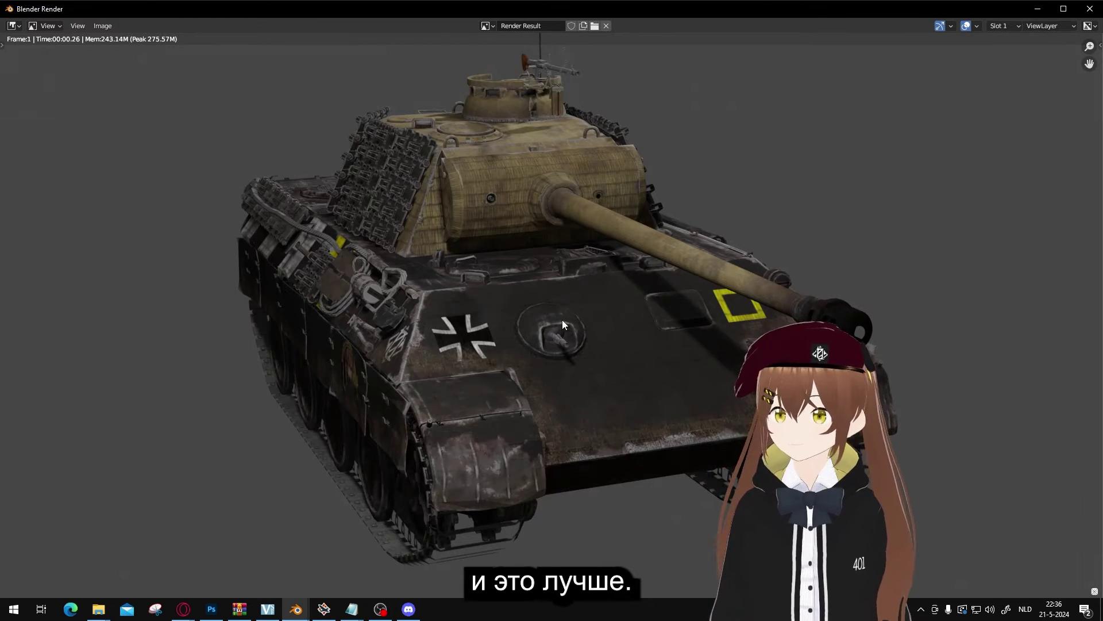
pyautogui.press('Escape')
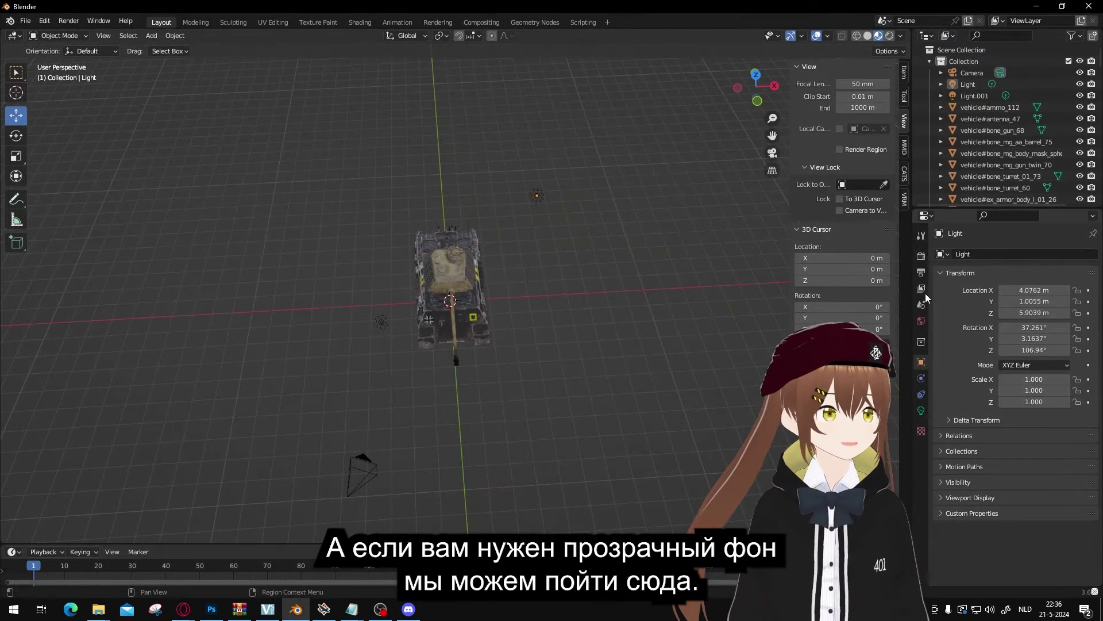
# Enable the Transparent film option in the render settings and render the tank without a background.
pyautogui.click(921, 257)
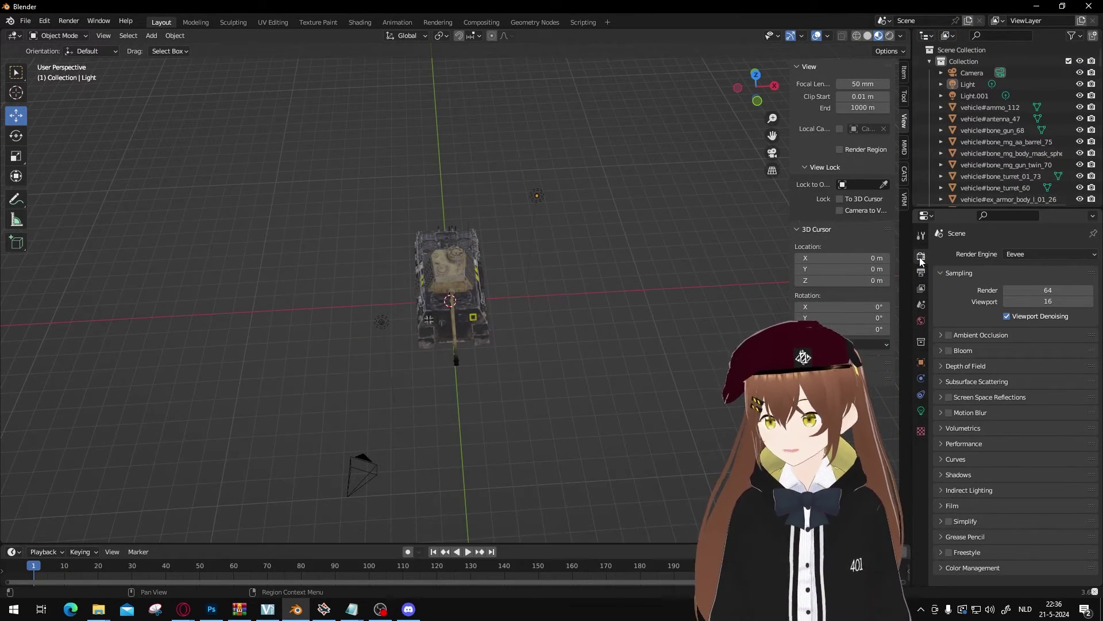
pyautogui.click(941, 506)
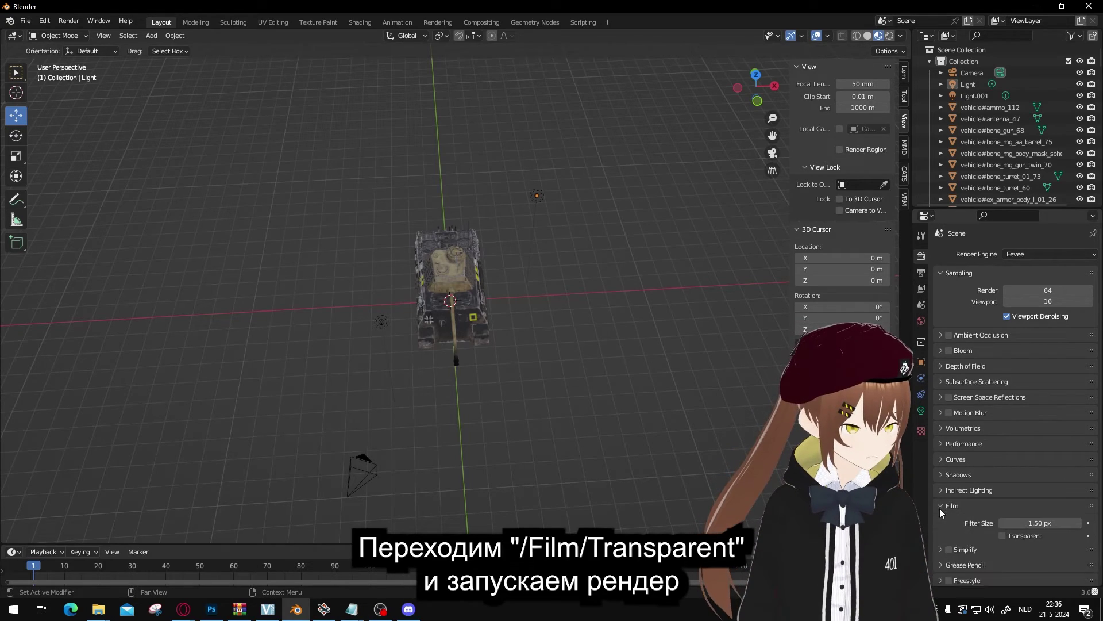
pyautogui.click(1011, 536)
pyautogui.press('F12')
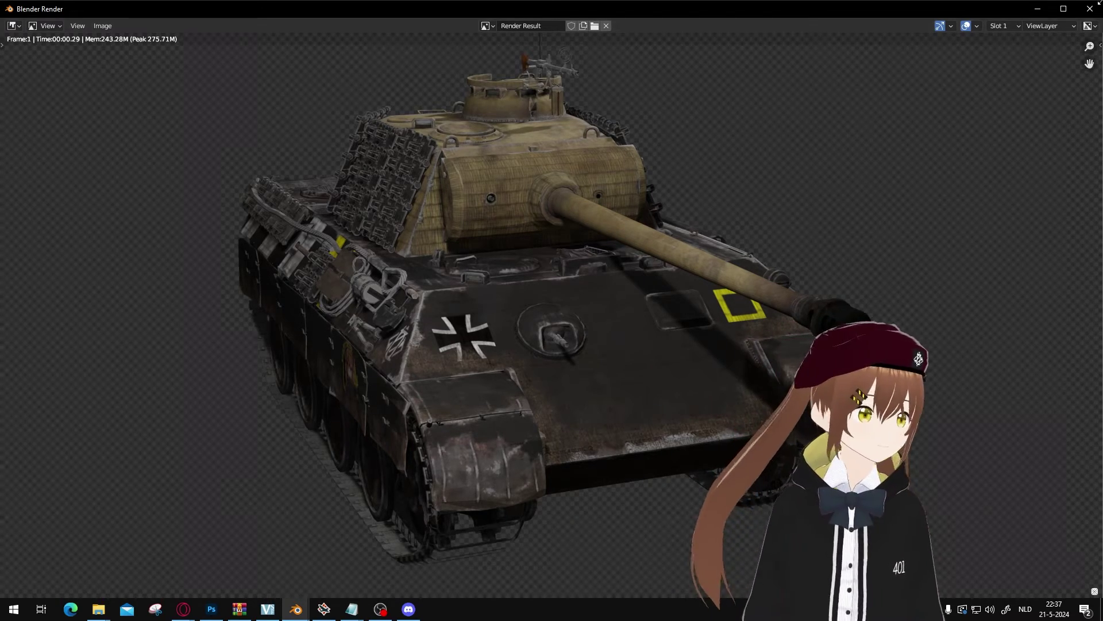
# Render the scene again, review the render's image options and examine the tank model from its side.
pyautogui.press('Escape')
pyautogui.moveTo(658, 253); pyautogui.dragTo(607, 294, button='middle')
pyautogui.press('F12')
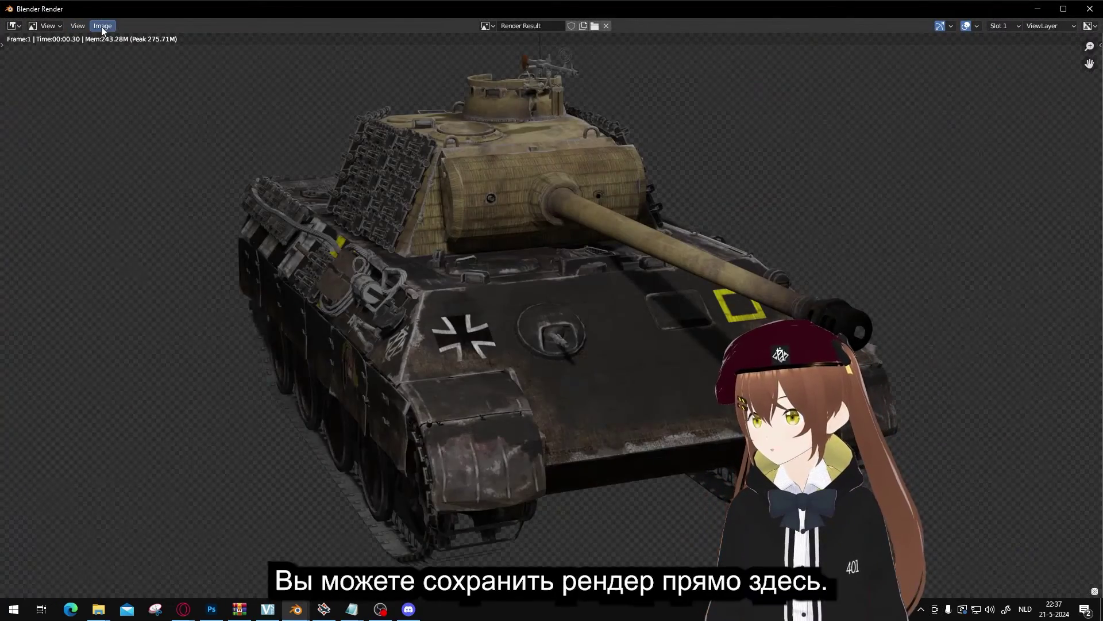
pyautogui.click(102, 27)
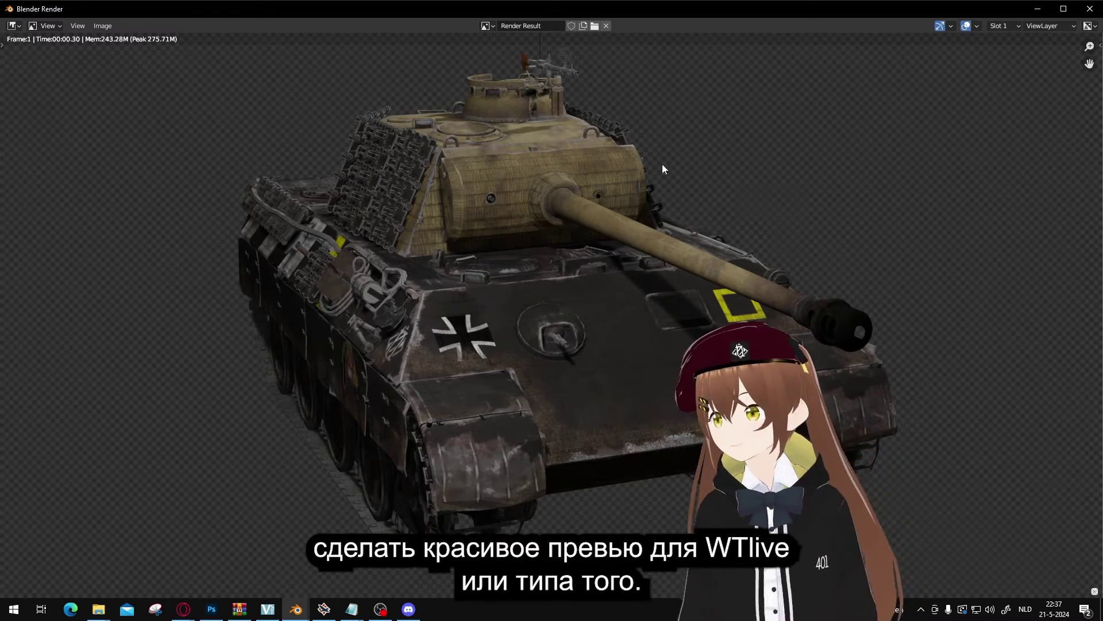
pyautogui.click(1089, 10)
pyautogui.scroll(10, 467, 247)
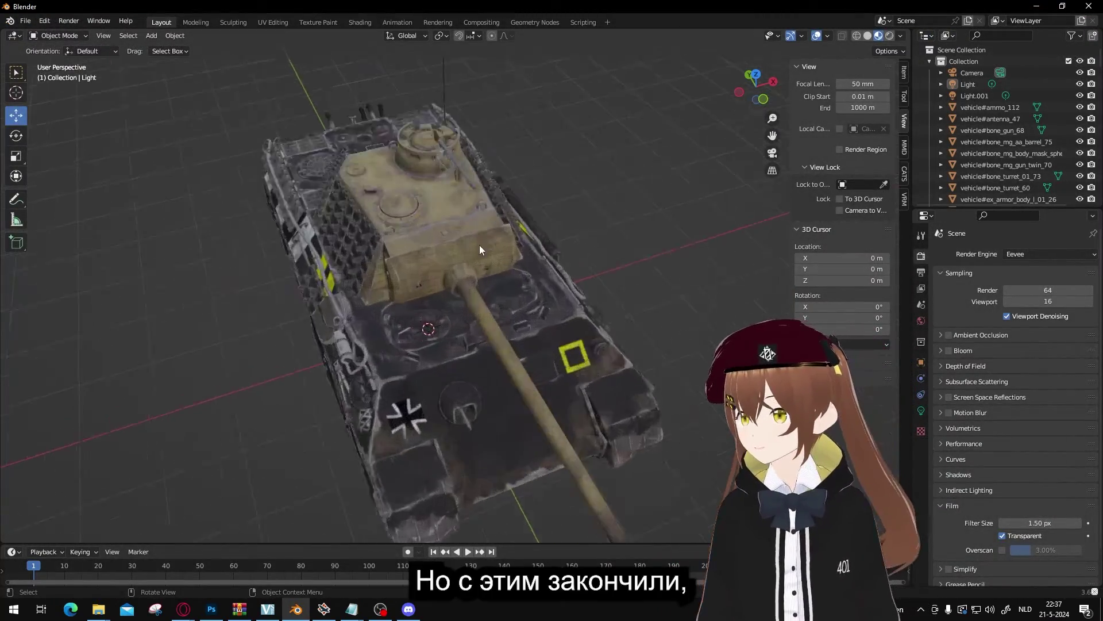
pyautogui.moveTo(485, 240); pyautogui.dragTo(578, 233, button='middle')
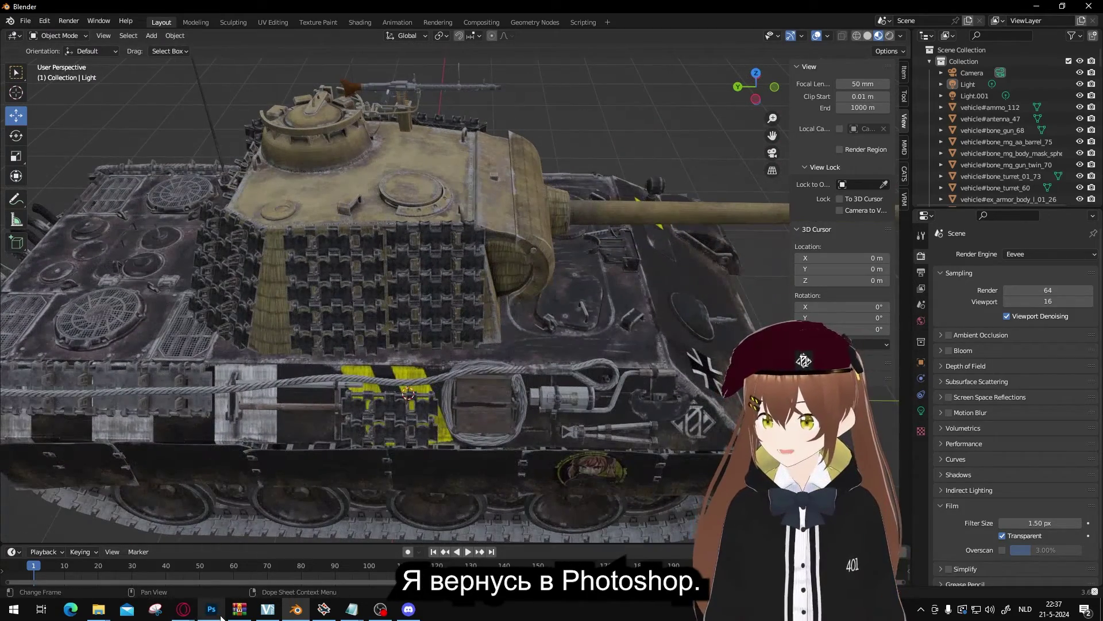
# Switch to Photoshop and open the Save As dialog for the Panther body texture.
pyautogui.moveTo(221, 615)
pyautogui.click(221, 536)
pyautogui.click(33, 6)
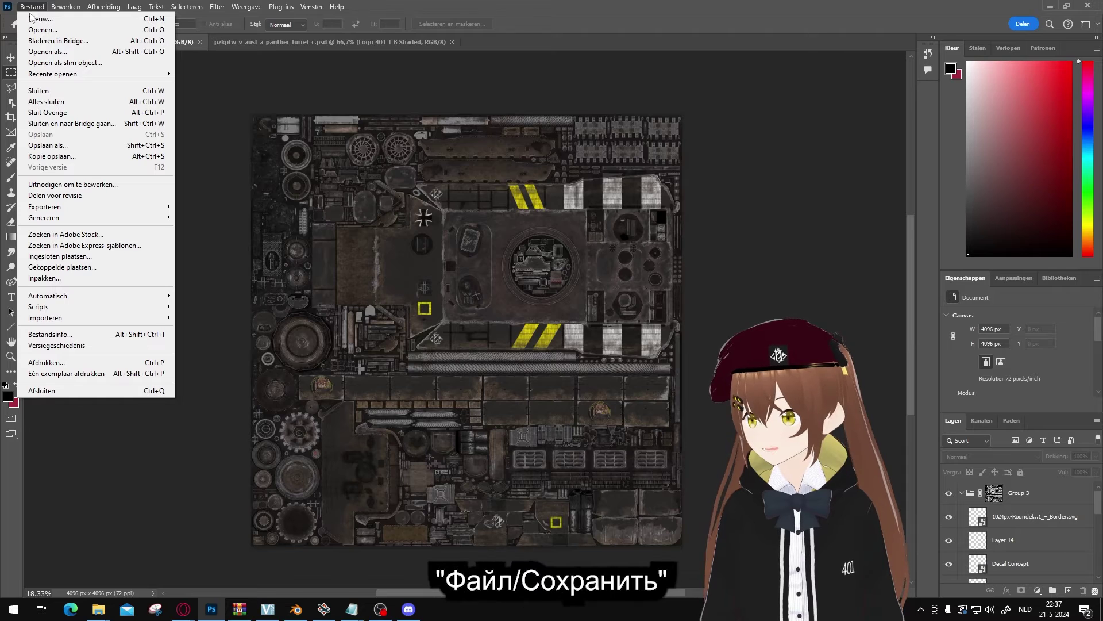
pyautogui.click(65, 144)
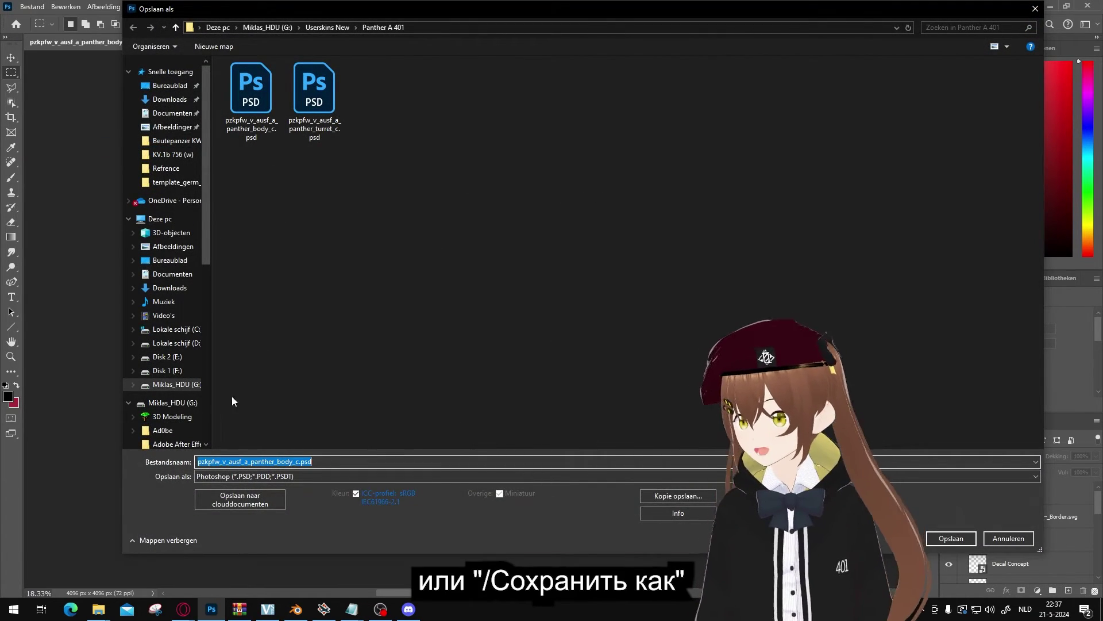
# Copy the path of the template_germ_pzkpfw_V_ausf_a_panther userskin folder from File Explorer.
pyautogui.moveTo(107, 611)
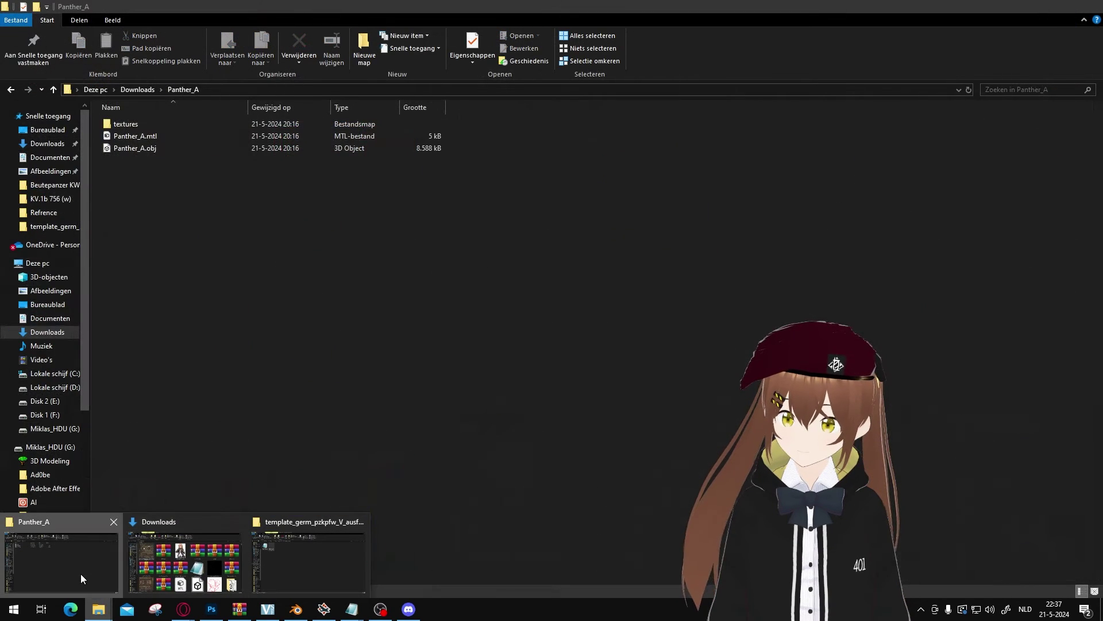
pyautogui.click(81, 573)
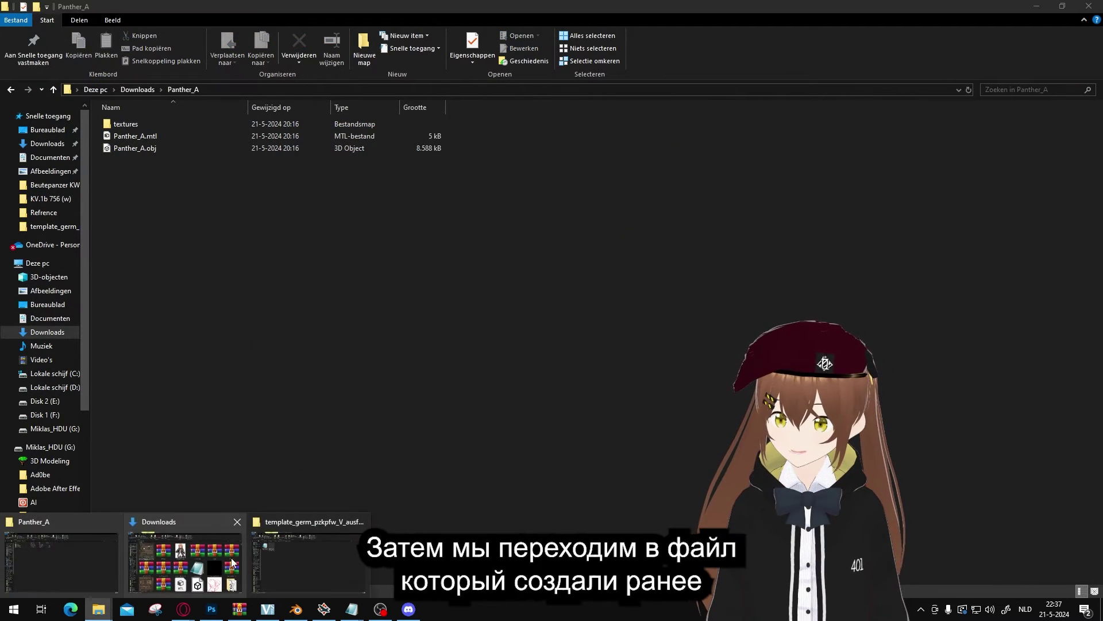
pyautogui.click(310, 560)
pyautogui.click(426, 91)
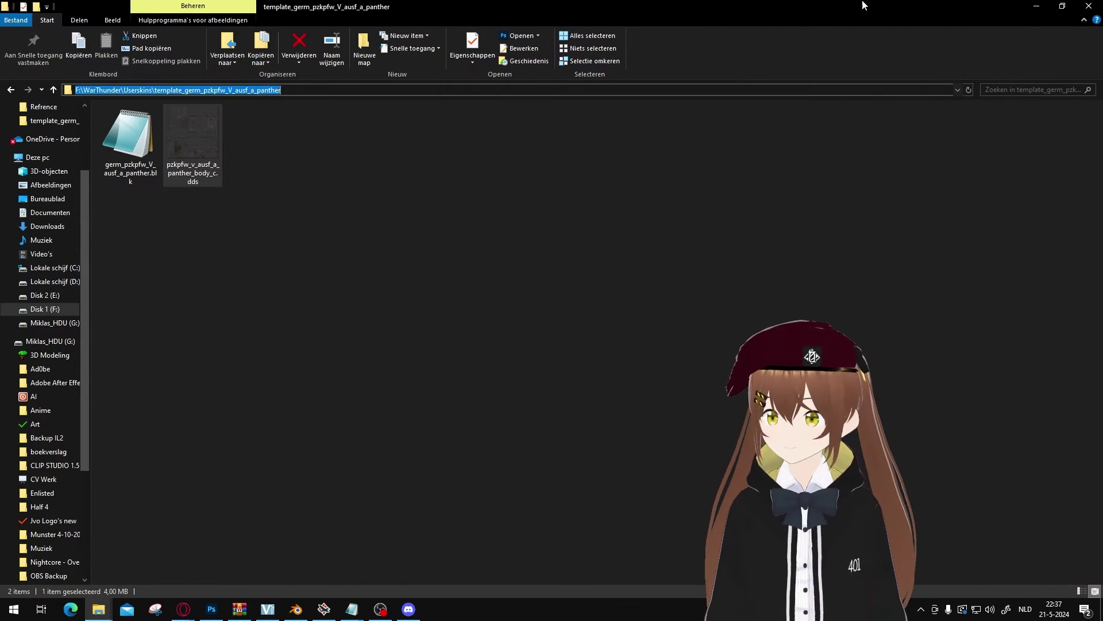
pyautogui.hotkey('alt', 'Tab')
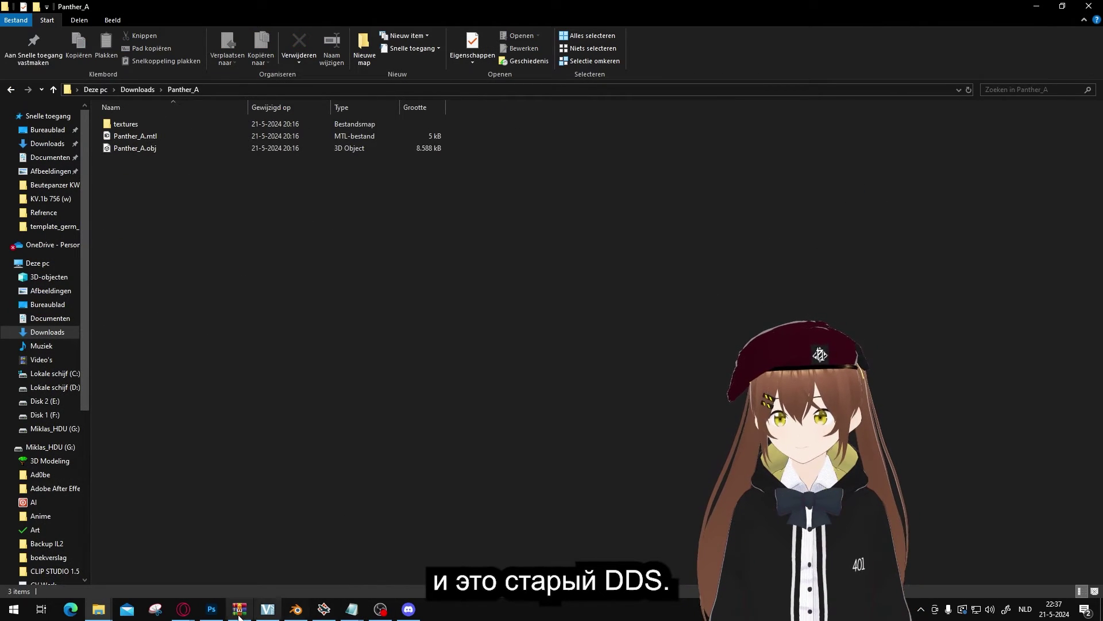
pyautogui.click(211, 609)
pyautogui.click(434, 27)
pyautogui.hotkey('ctrl', 'v')
pyautogui.press('Return')
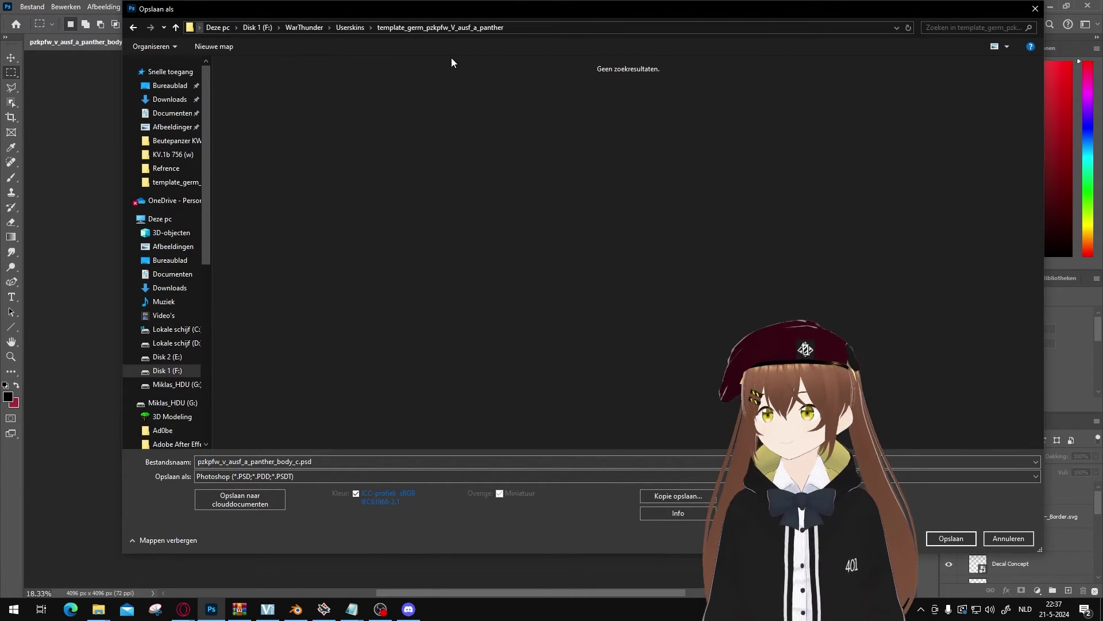
pyautogui.click(235, 477)
pyautogui.click(241, 487)
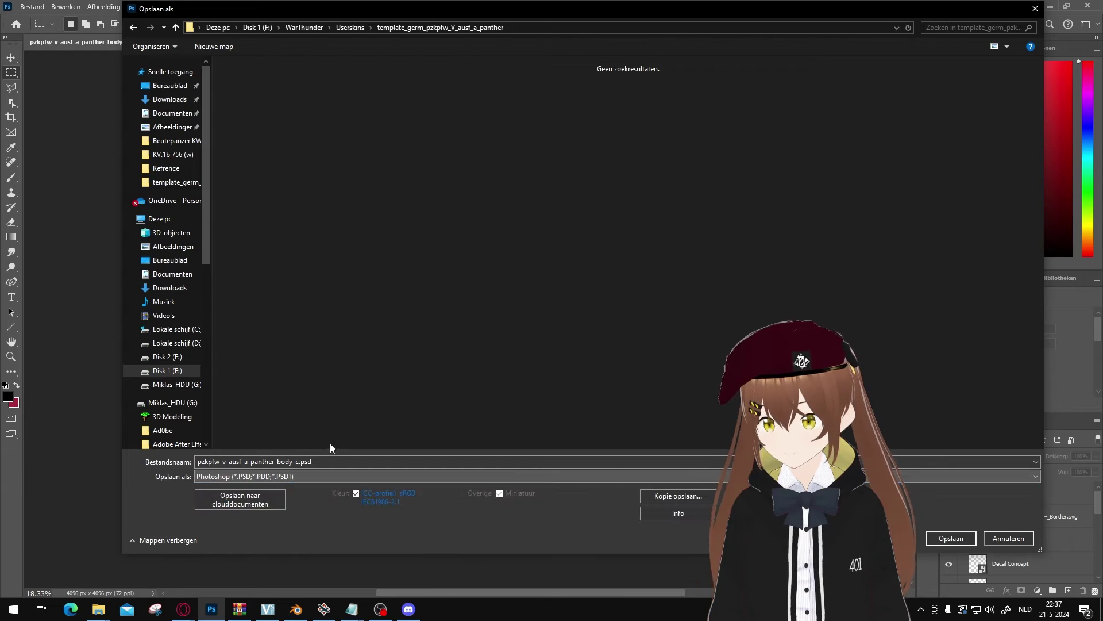
pyautogui.click(951, 538)
# Set up a saved copy of the body texture in DDS format in F:\WarThunder\Userskins\template_germ_pzkpfw_V_ausf_a_panther.
pyautogui.click(31, 6)
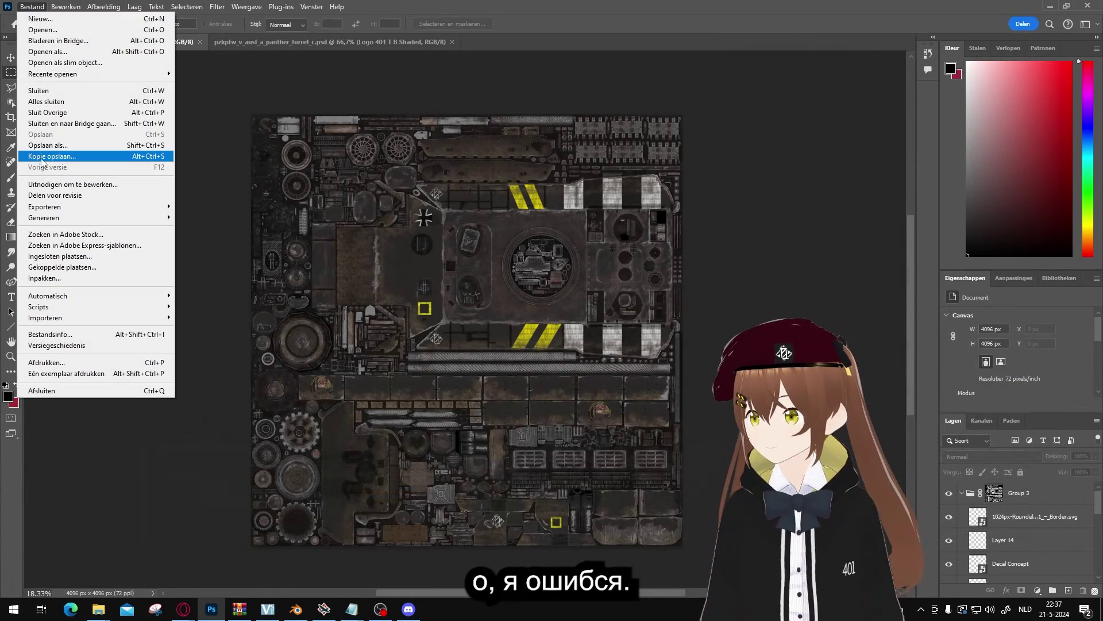
pyautogui.click(66, 157)
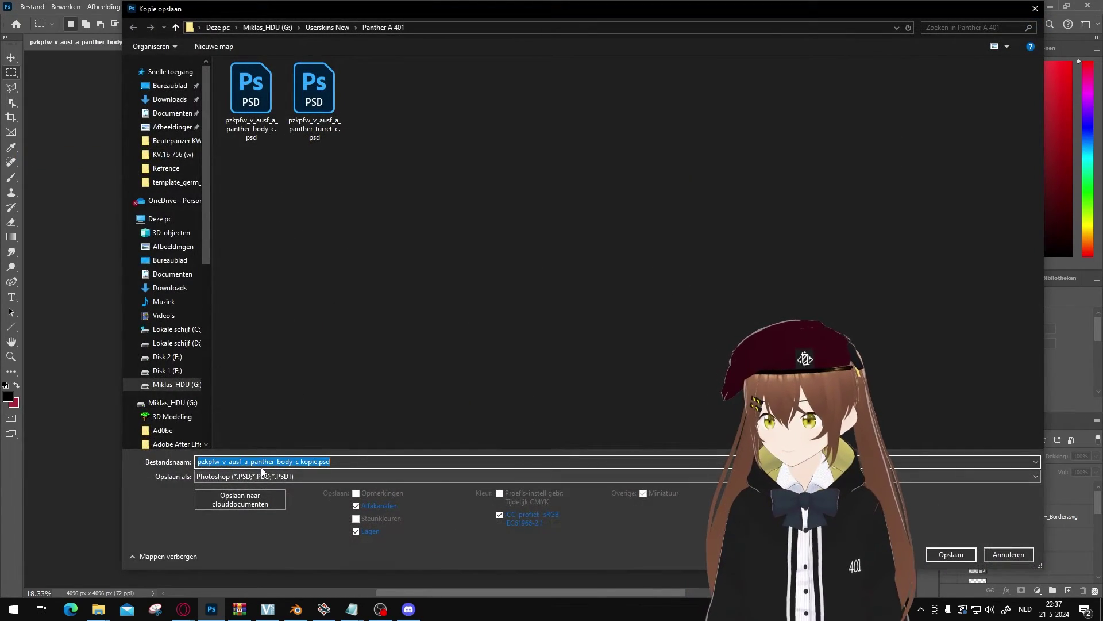
pyautogui.click(230, 476)
pyautogui.click(230, 475)
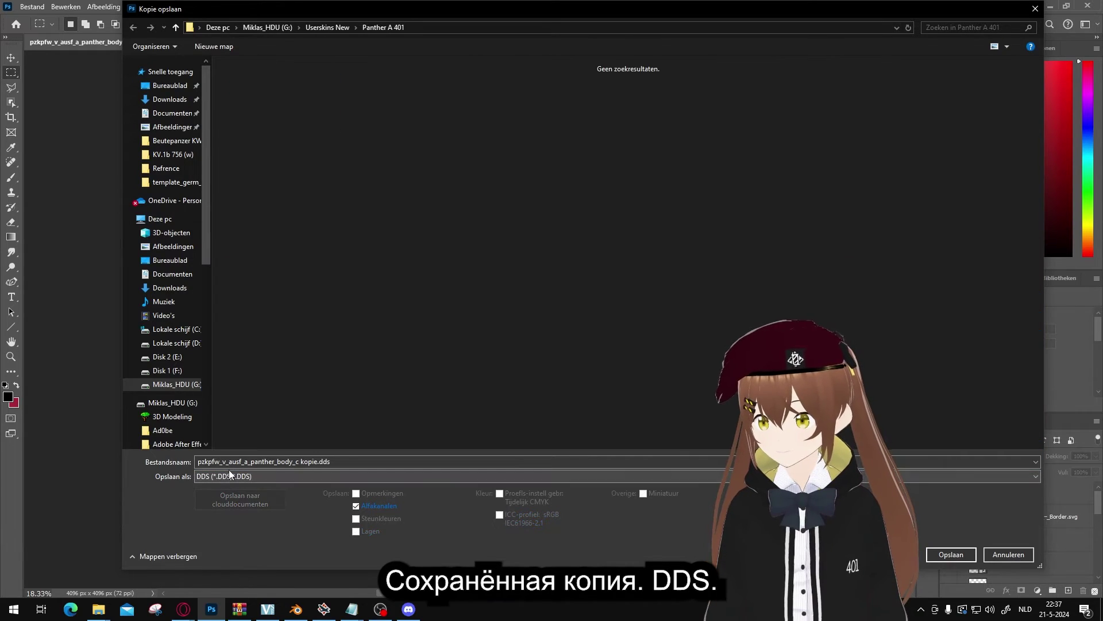
pyautogui.click(447, 27)
pyautogui.hotkey('ctrl', 'v')
pyautogui.press('Return')
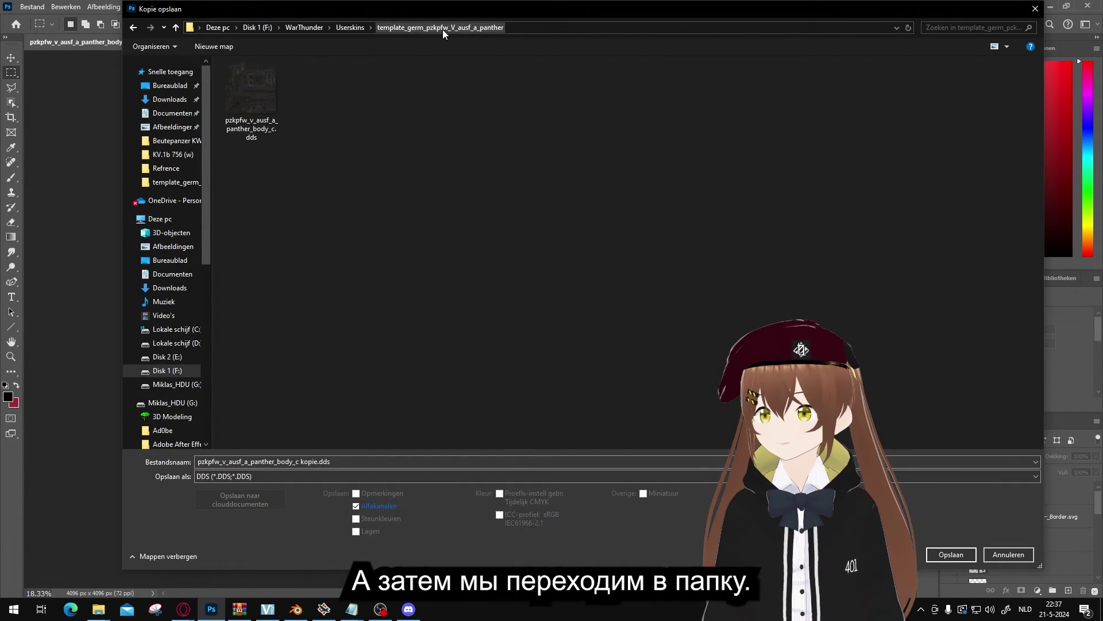
# Save the copy over the existing pzkpfw_v_ausf_a_panther_body_c.dds, using DXT5 format without mipmaps and with the alpha channel set to None.
pyautogui.click(257, 92)
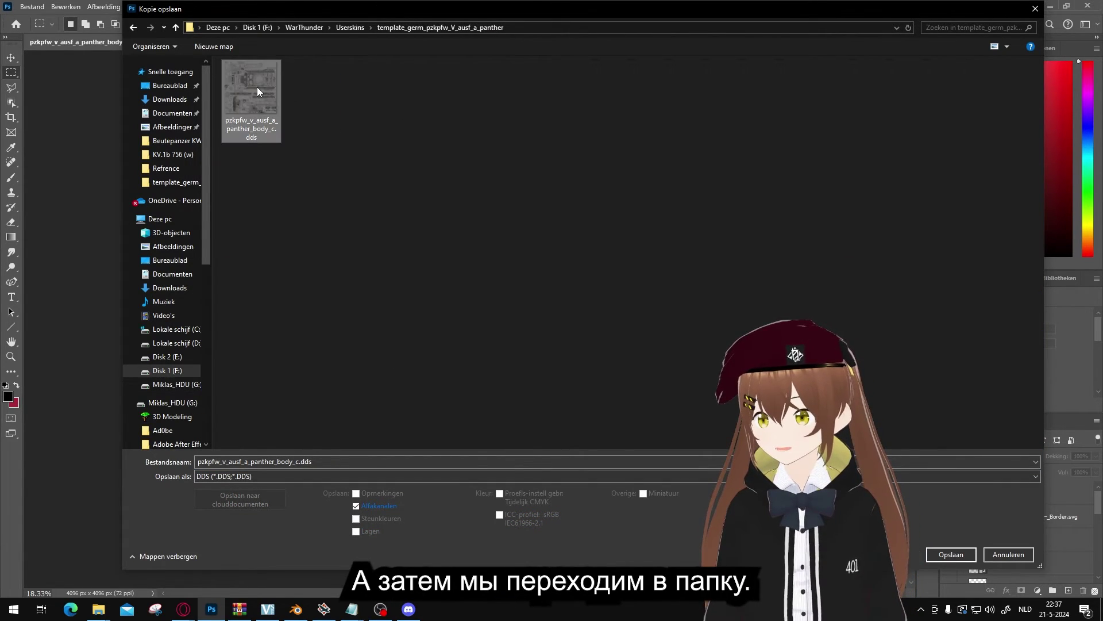
pyautogui.click(945, 555)
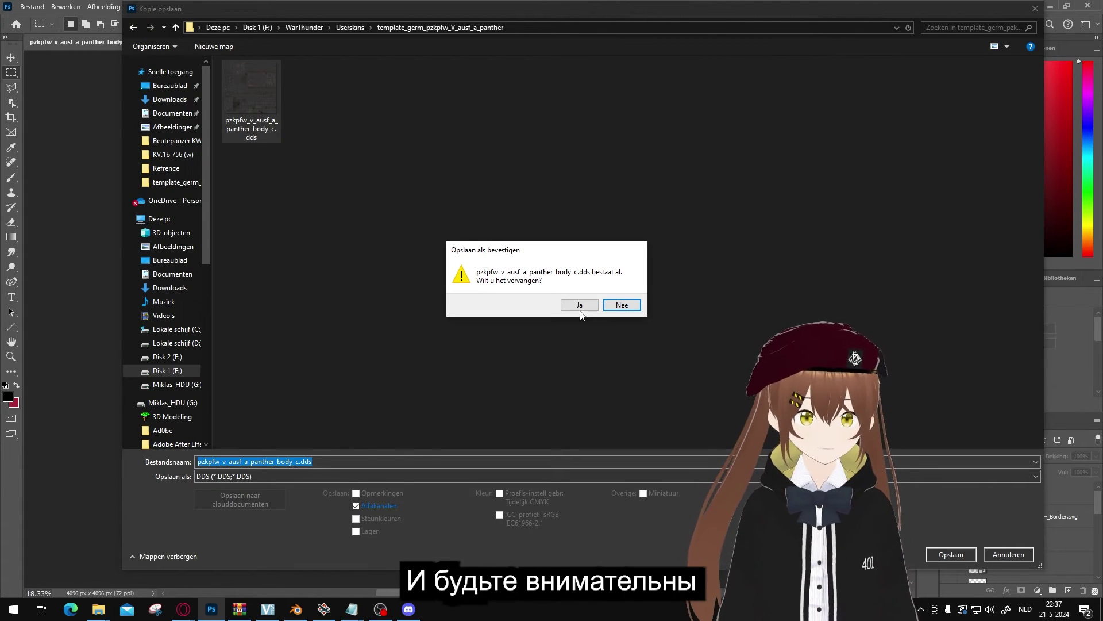
pyautogui.click(573, 304)
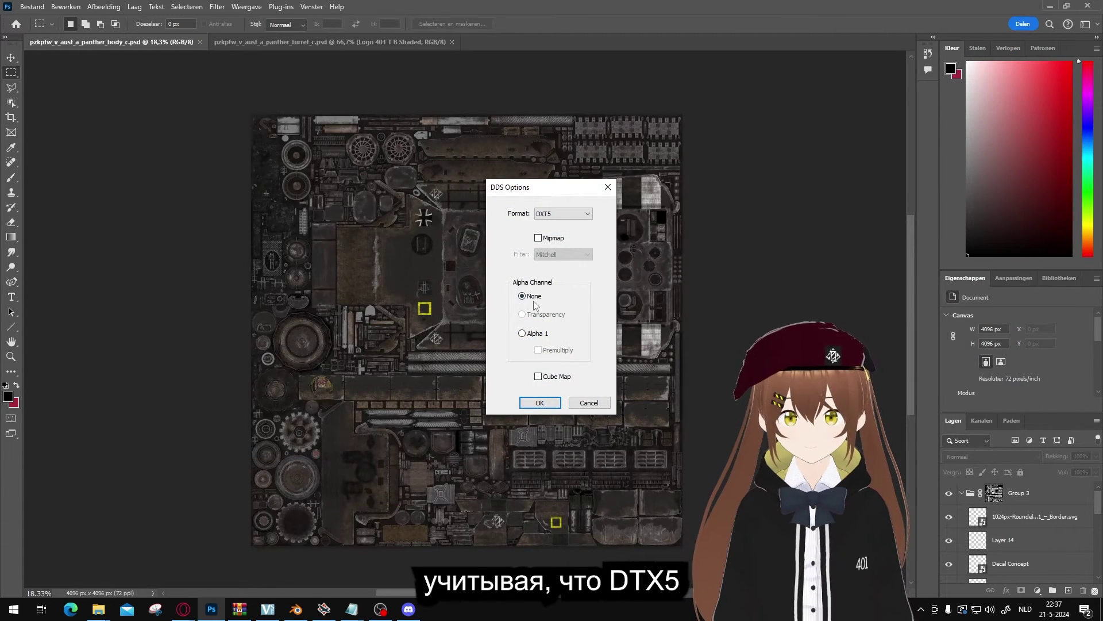
pyautogui.click(563, 214)
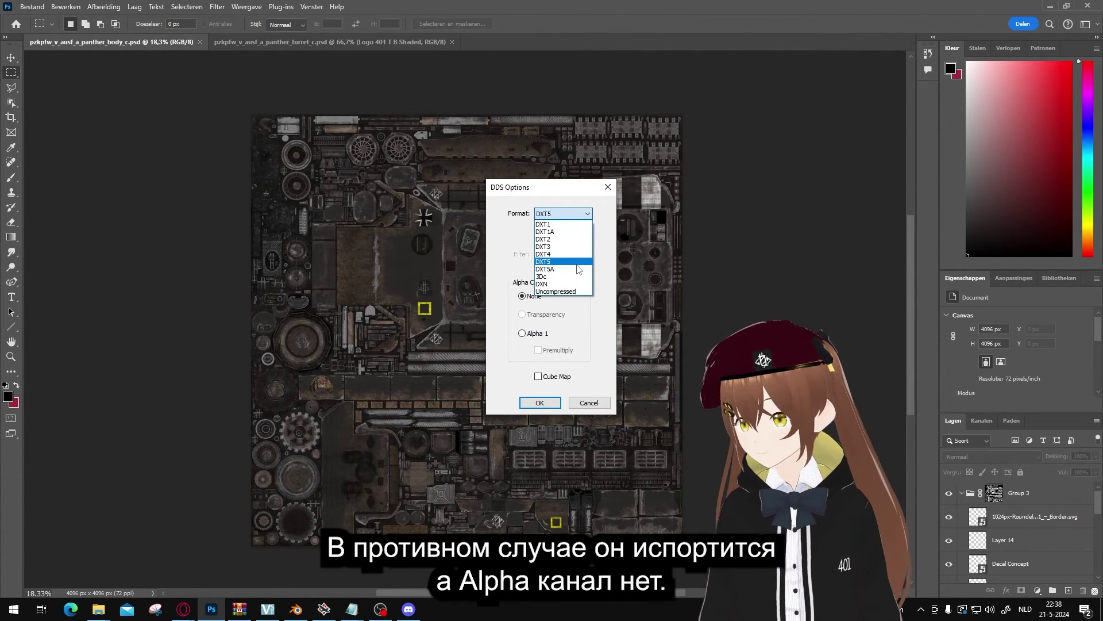
pyautogui.click(495, 301)
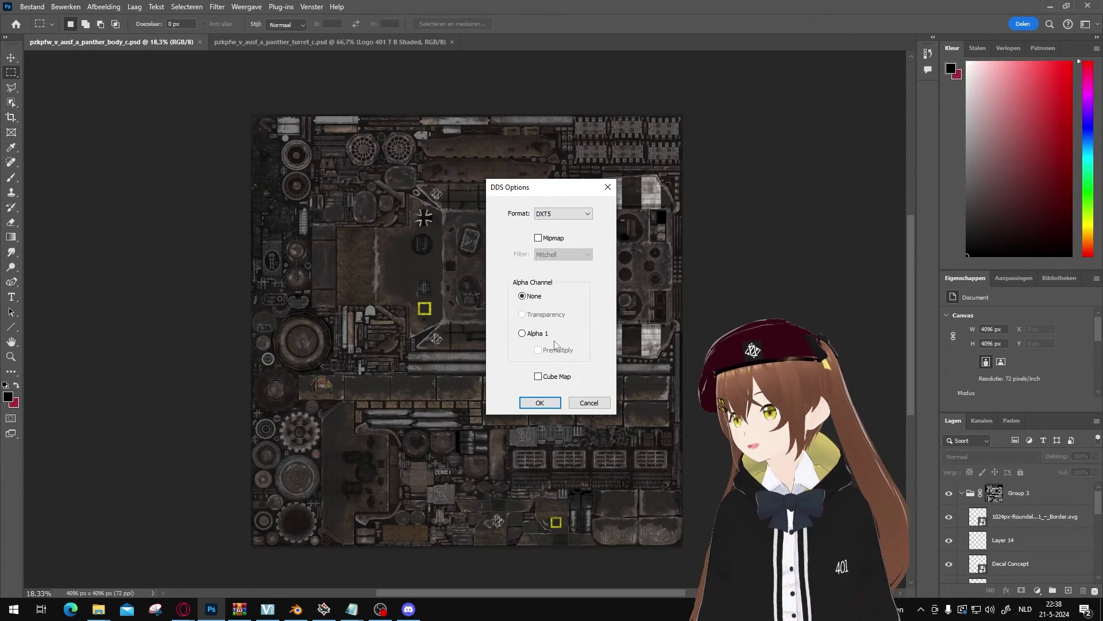
pyautogui.click(540, 402)
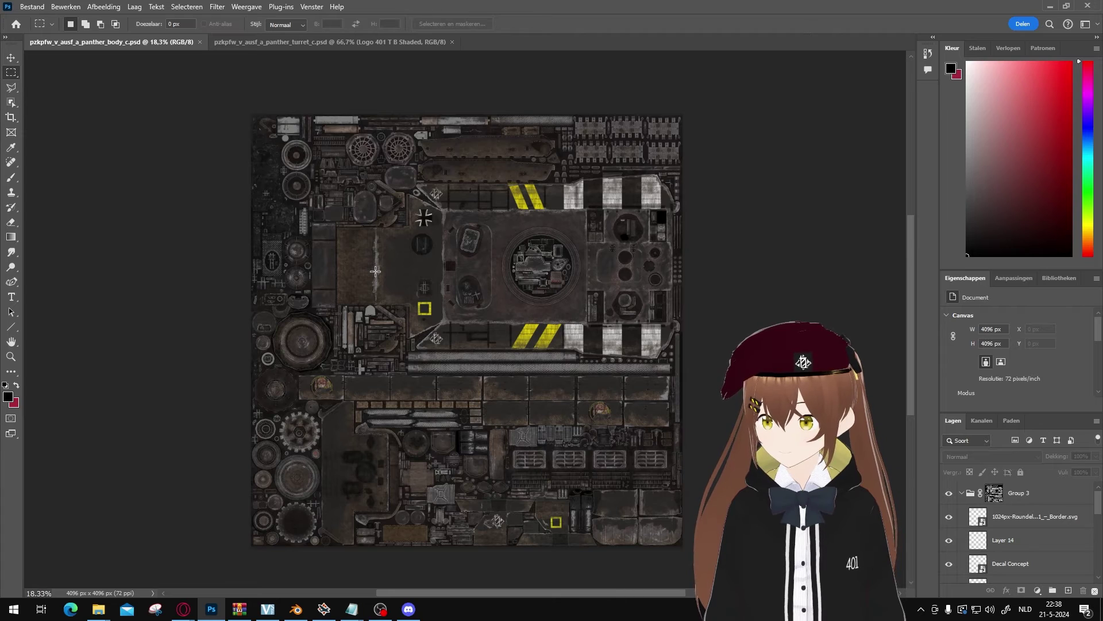
# Switch to the template_germ_pzkpfw_V_ausf_a_panther folder in File Explorer and copy the body texture's full file name including its .dds extension.
pyautogui.moveTo(95, 612)
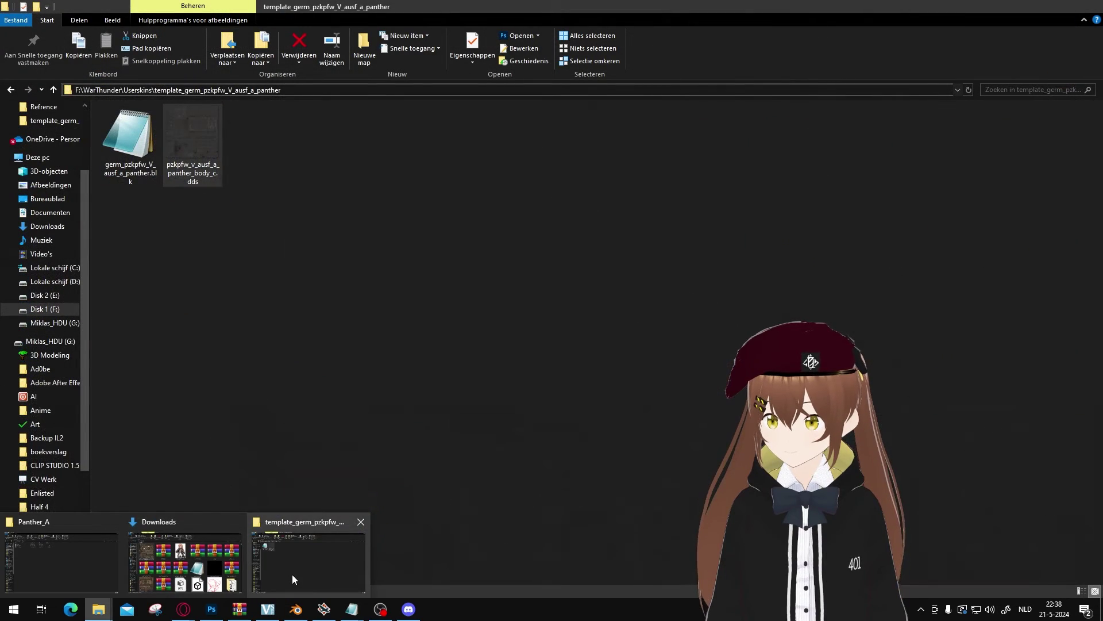
pyautogui.click(292, 574)
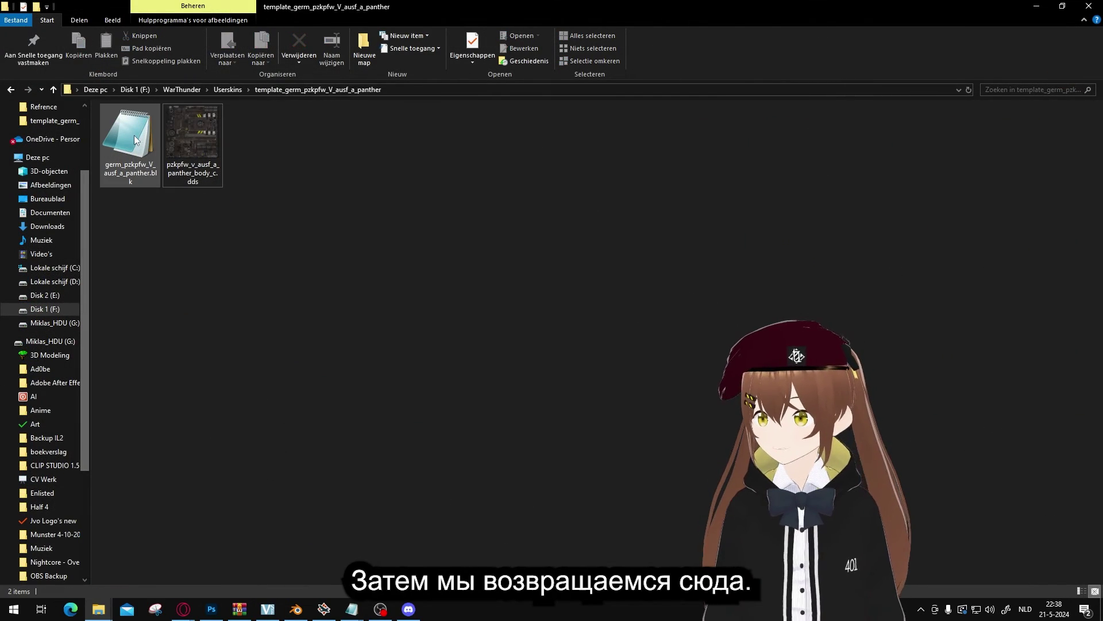
pyautogui.click(184, 142)
pyautogui.click(211, 172)
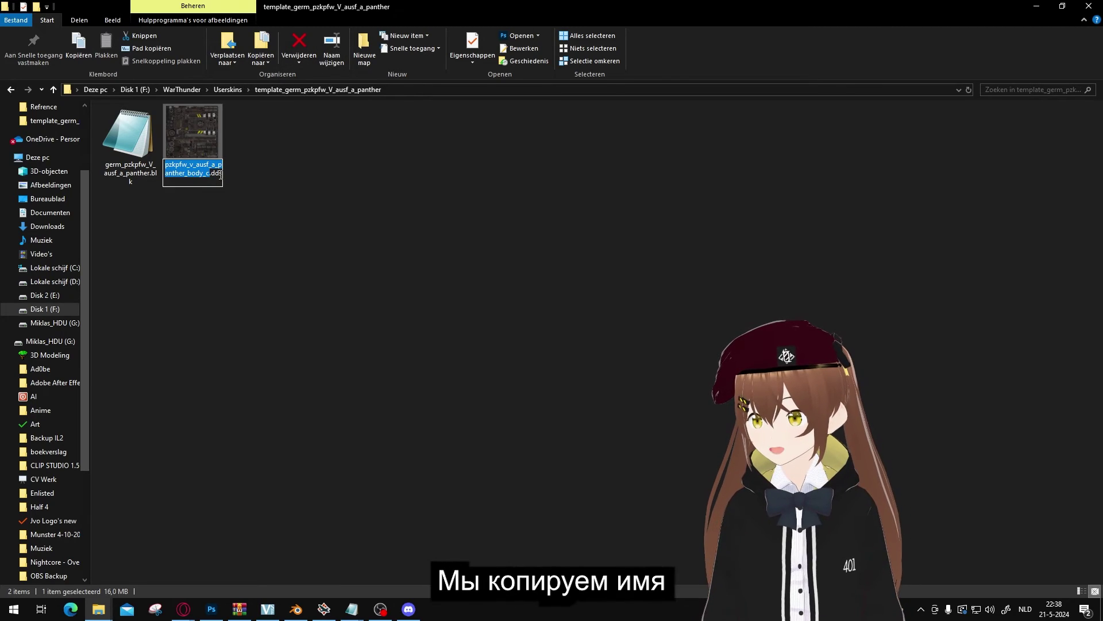
pyautogui.hotkey('ctrl', 'a')
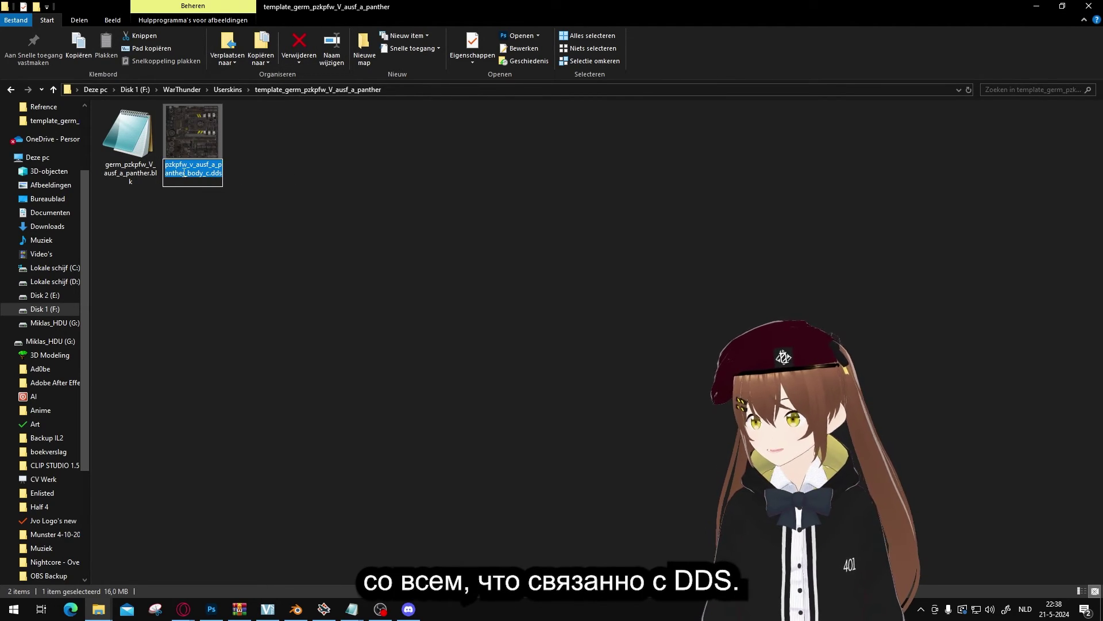
# Open germ_pzkpfw_V_ausf_a_panther.blk in Notepad, replace the body texture's target file with pzkpfw_v_ausf_a_panther_body_c.dds, and save and close the file.
pyautogui.doubleClick(132, 149)
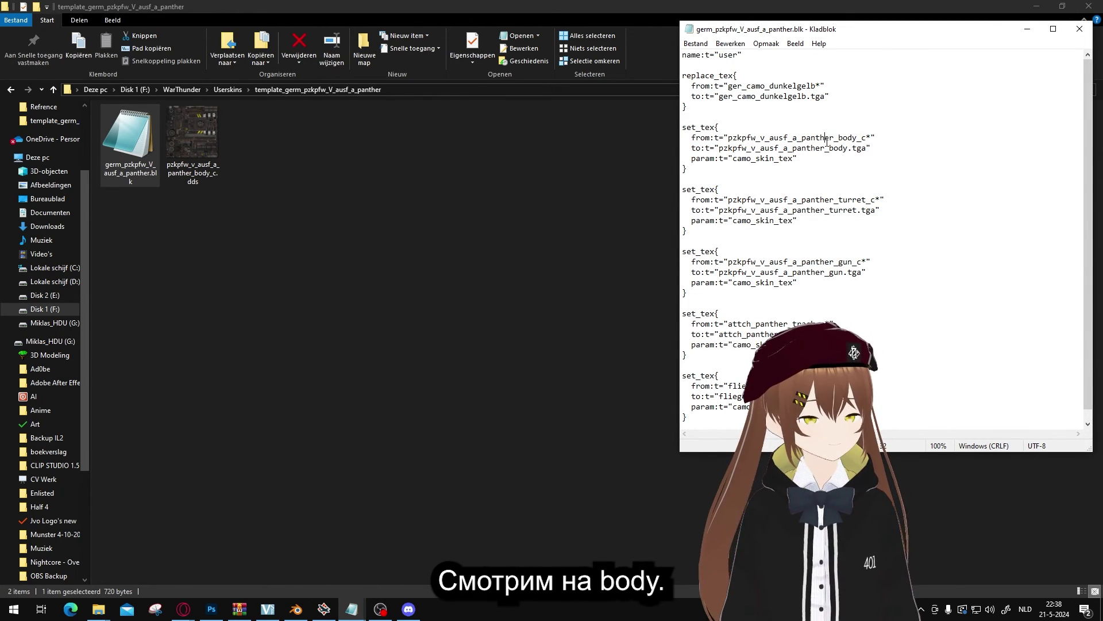
pyautogui.moveTo(753, 139); pyautogui.dragTo(849, 140)
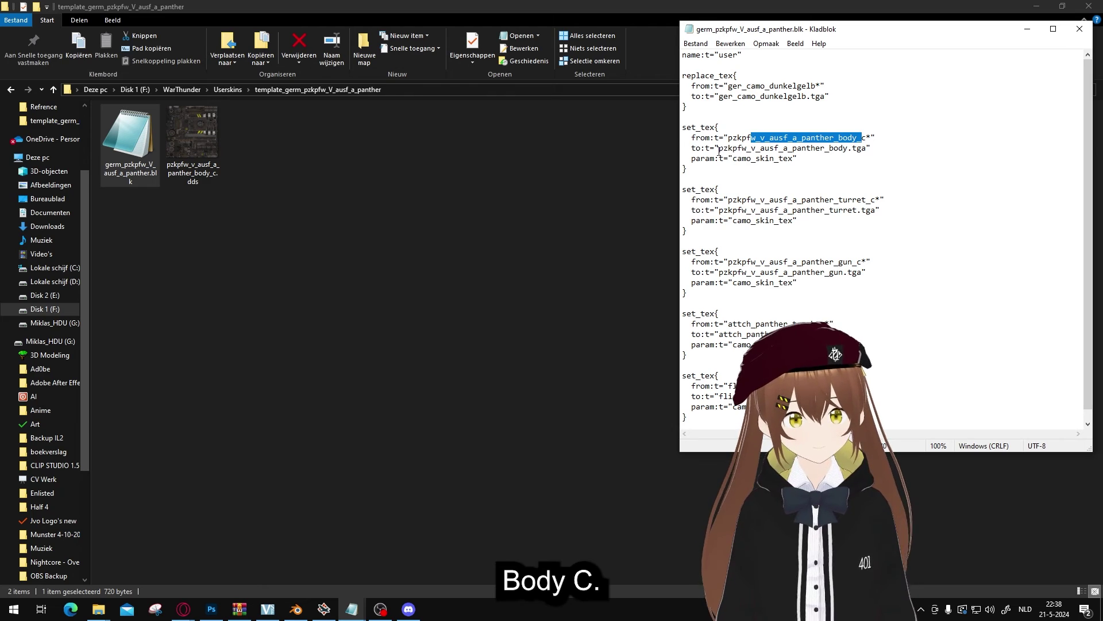
pyautogui.moveTo(719, 149); pyautogui.dragTo(862, 157)
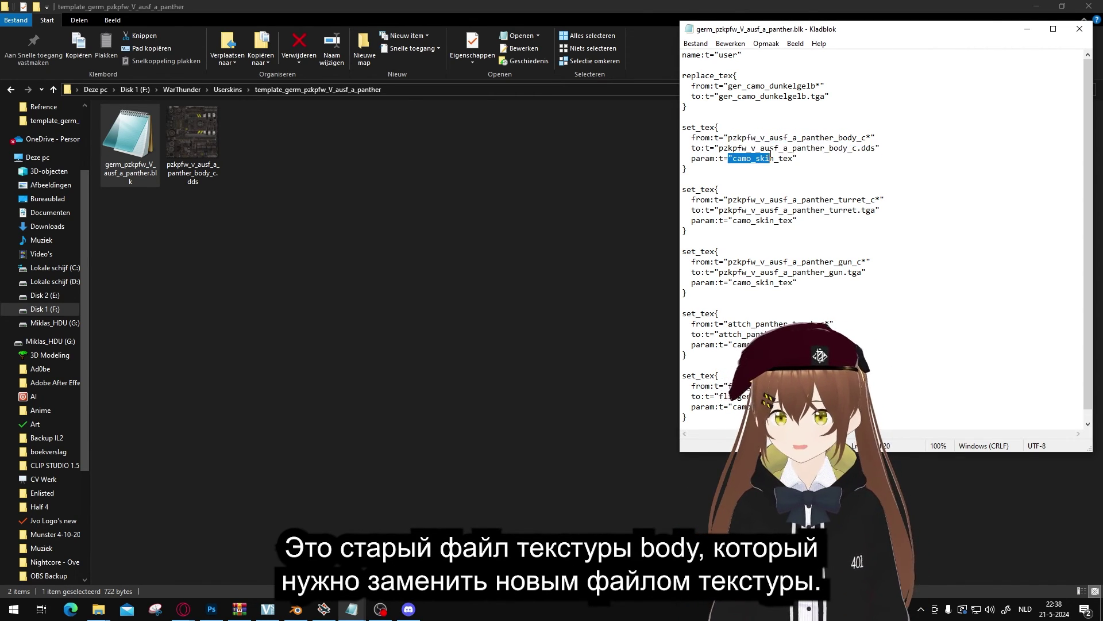
pyautogui.click(818, 161)
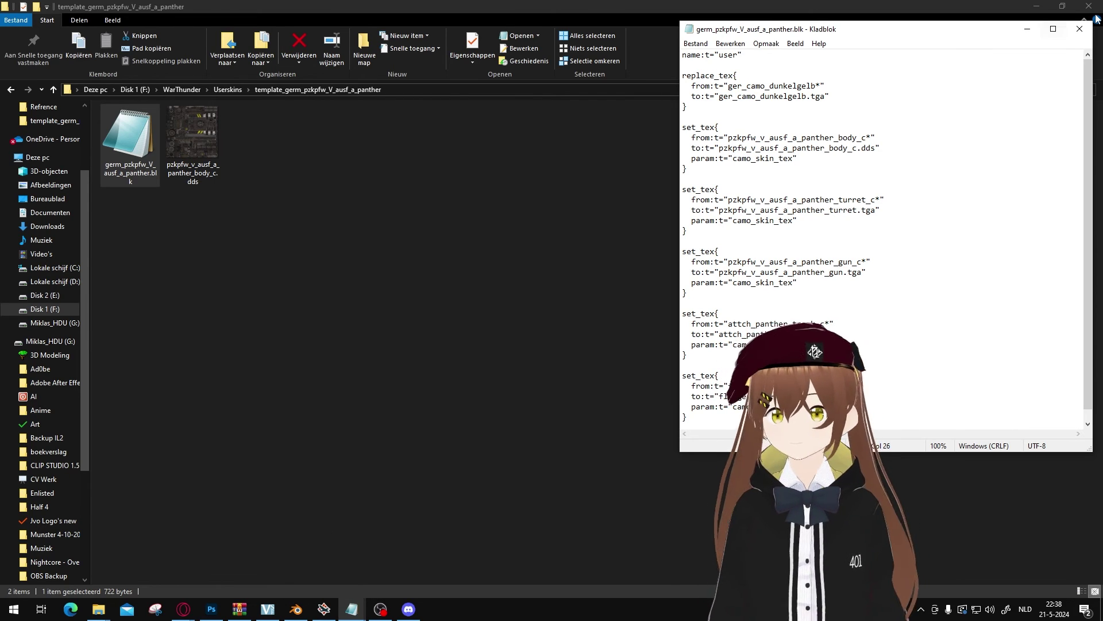
pyautogui.click(1080, 29)
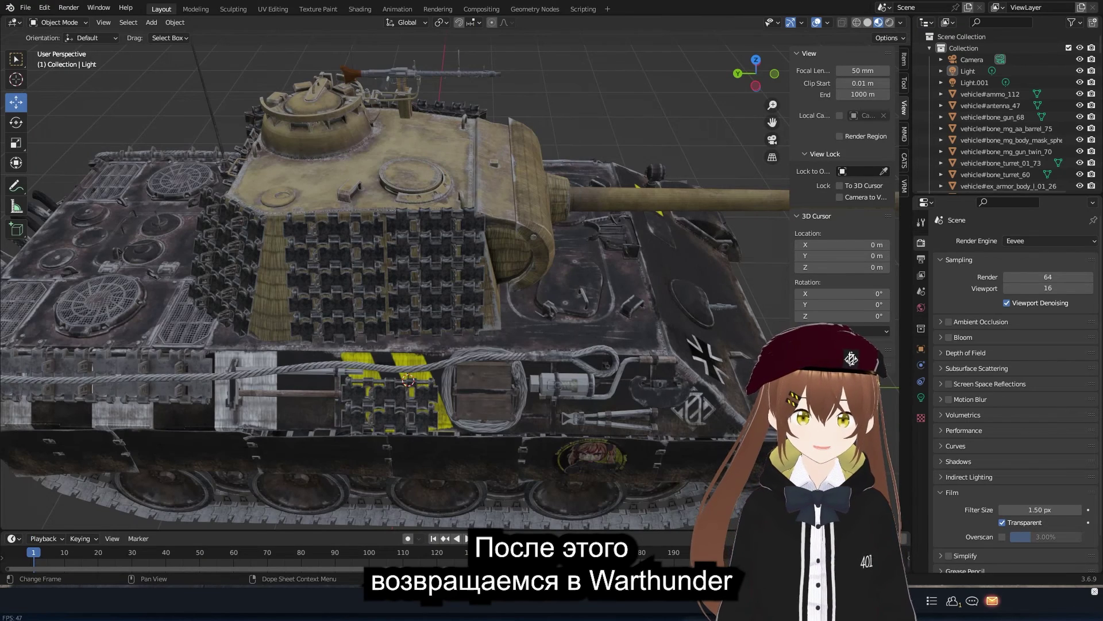